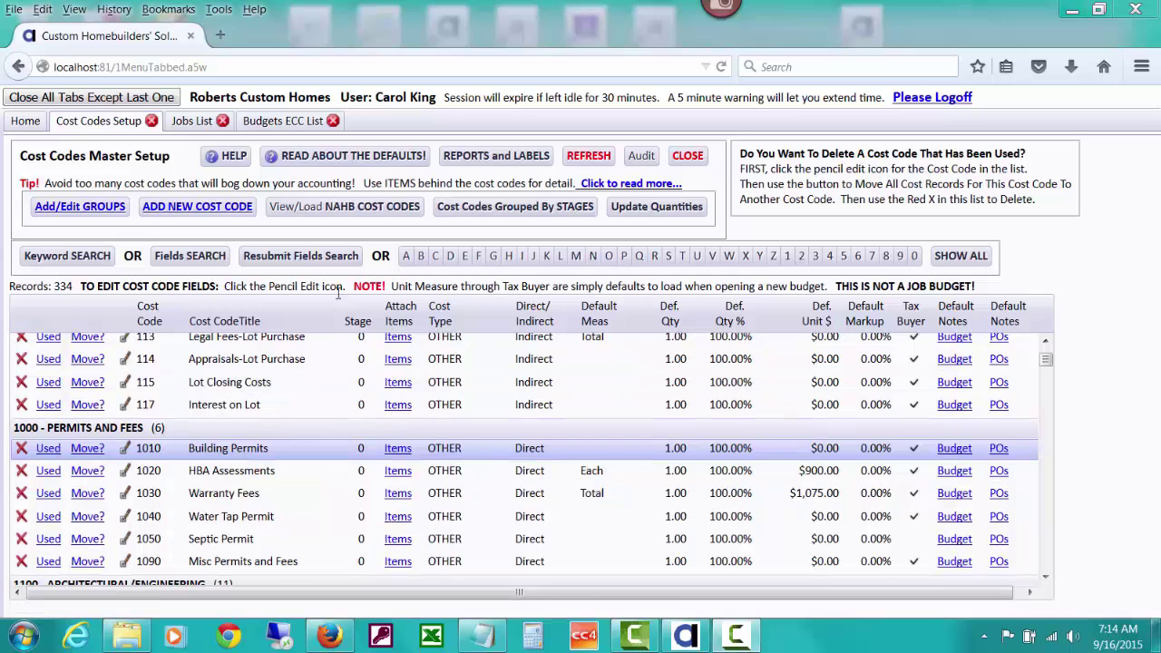
Run the Generic ITEMS Only cost codes report, examine its items by cost code and assembly, and close the report.
click(465, 160)
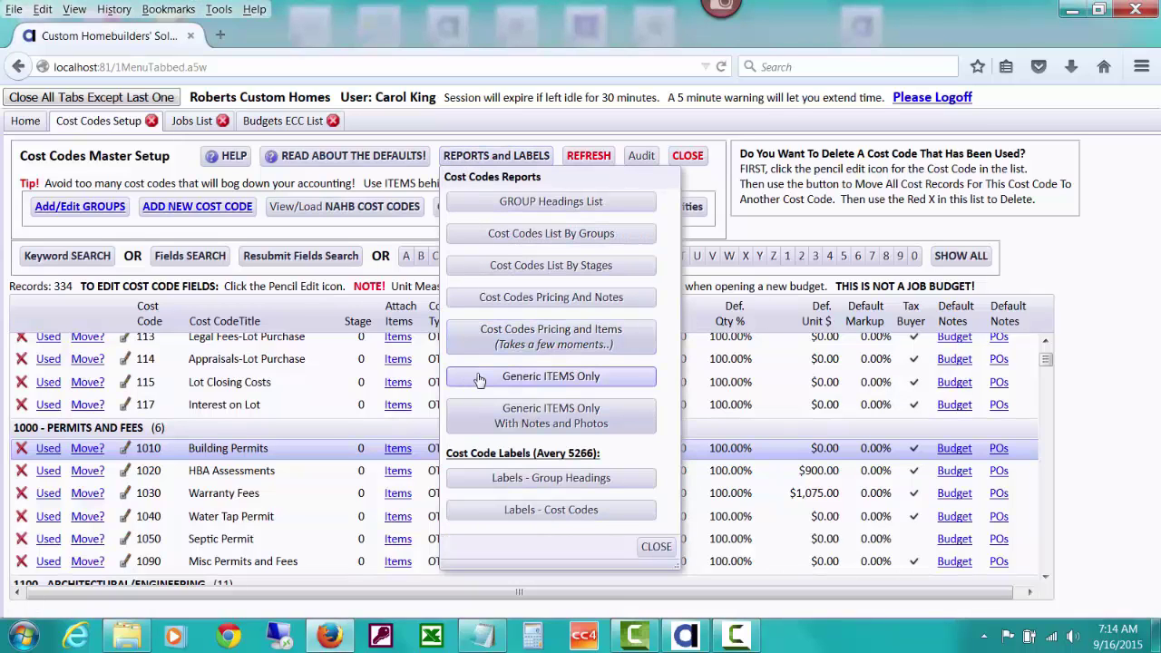
click(605, 379)
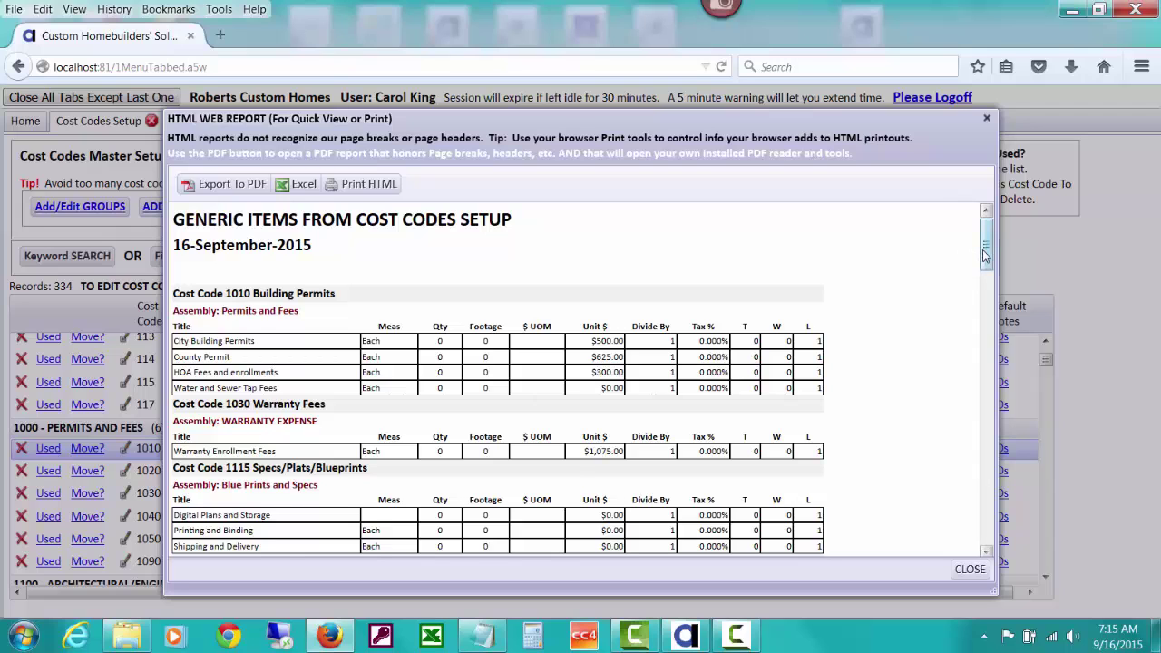
drag(986, 257, 986, 313)
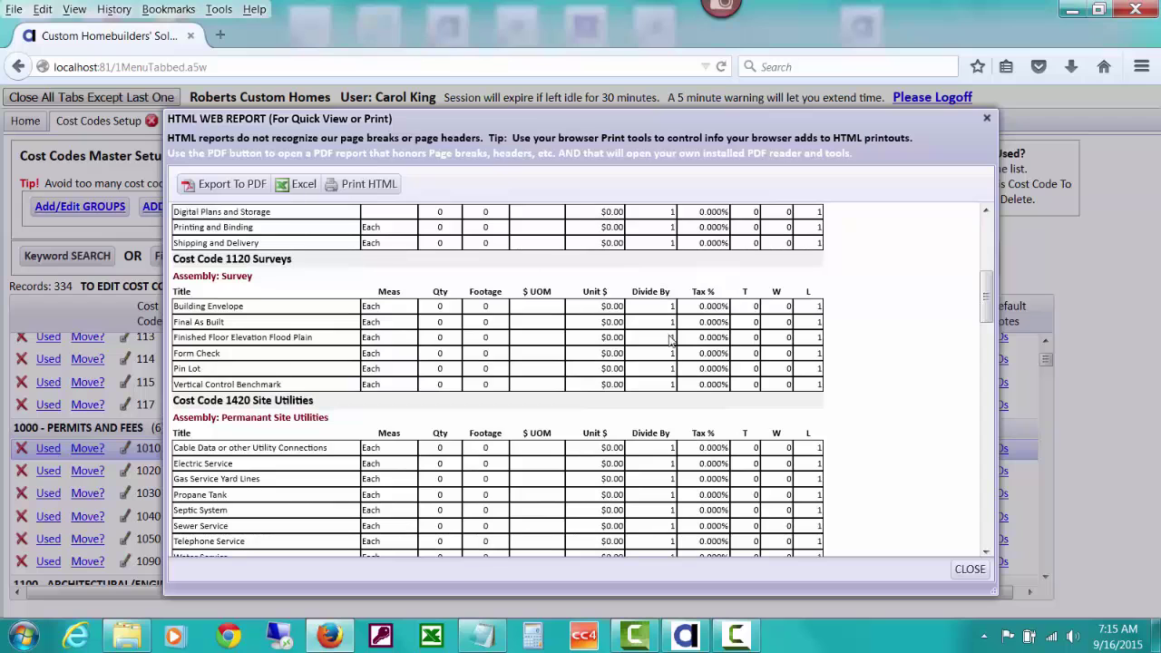
drag(986, 308, 986, 284)
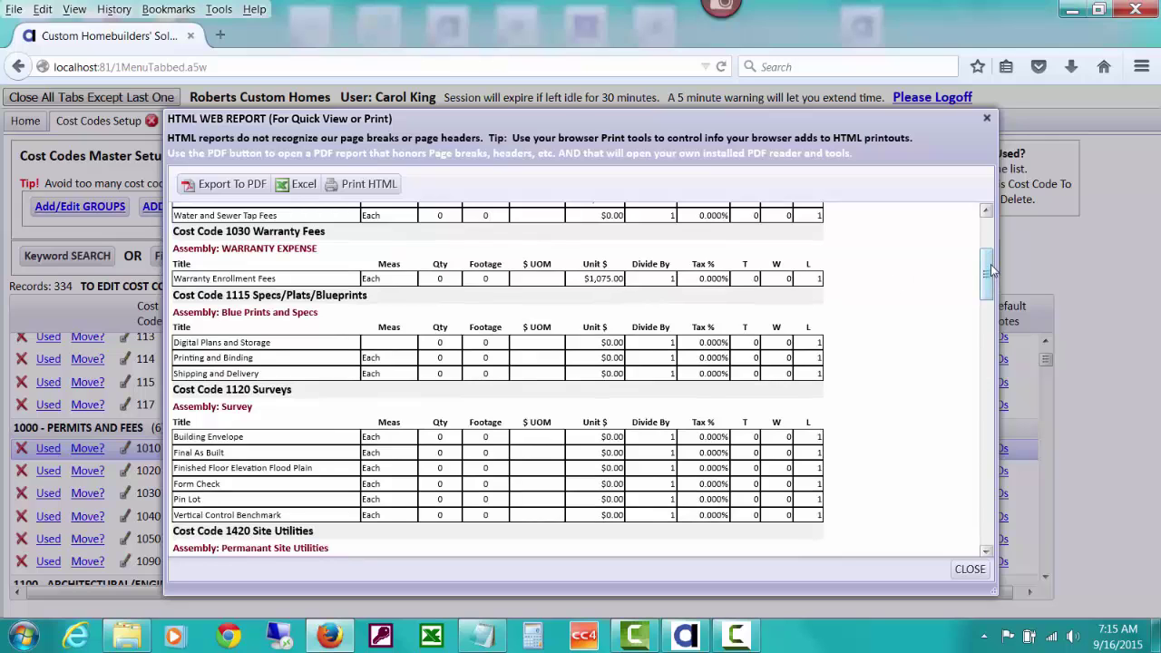
drag(987, 272, 983, 434)
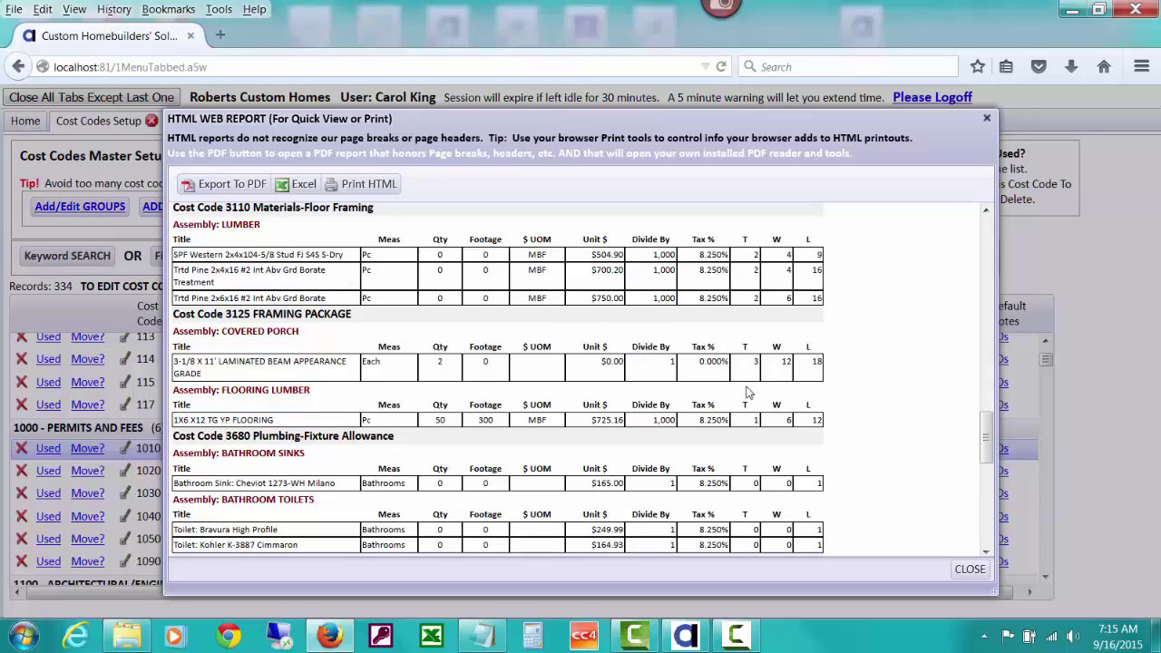
scroll(975, 435, down, 3)
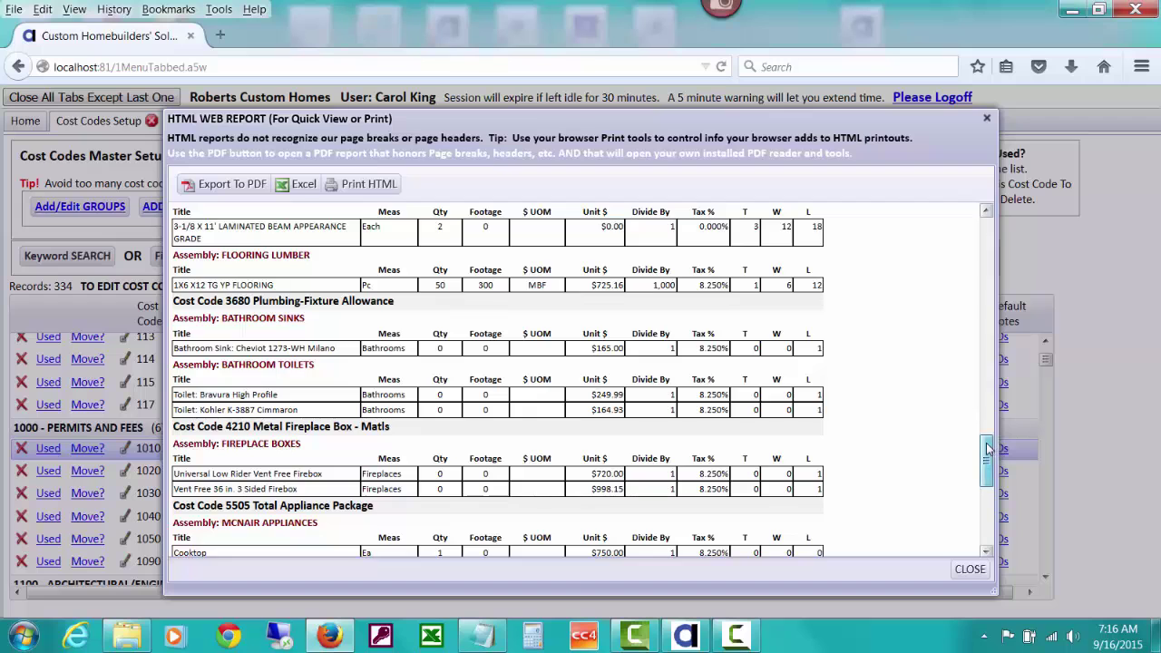
drag(989, 454, 993, 490)
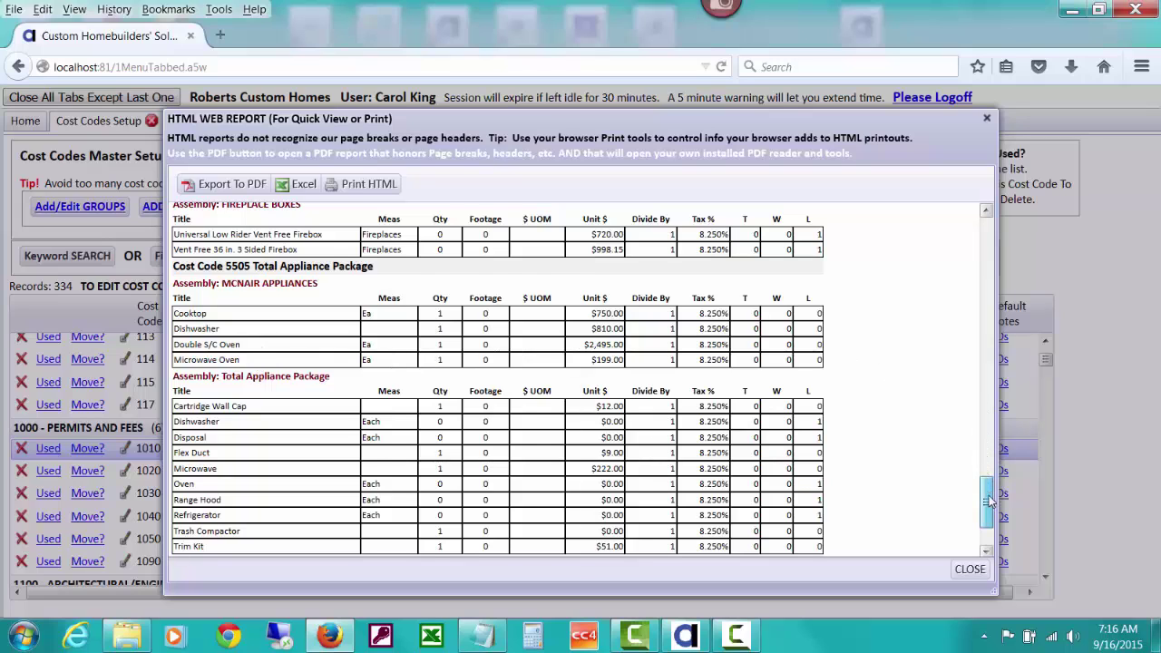
drag(989, 498, 990, 514)
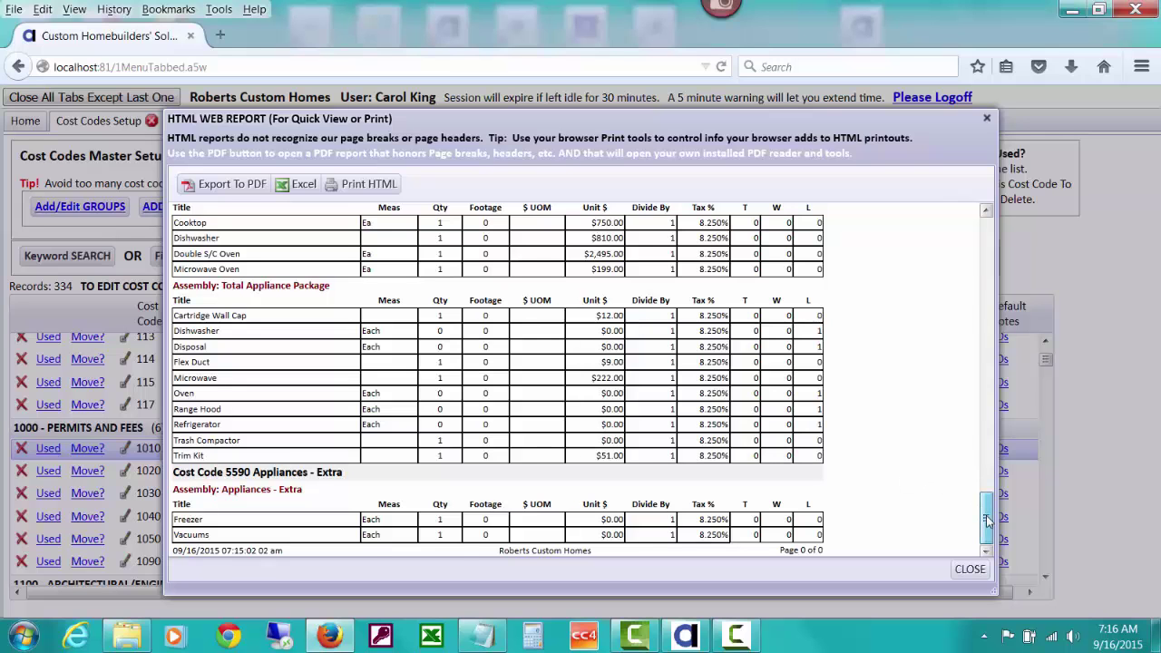
drag(989, 521, 984, 431)
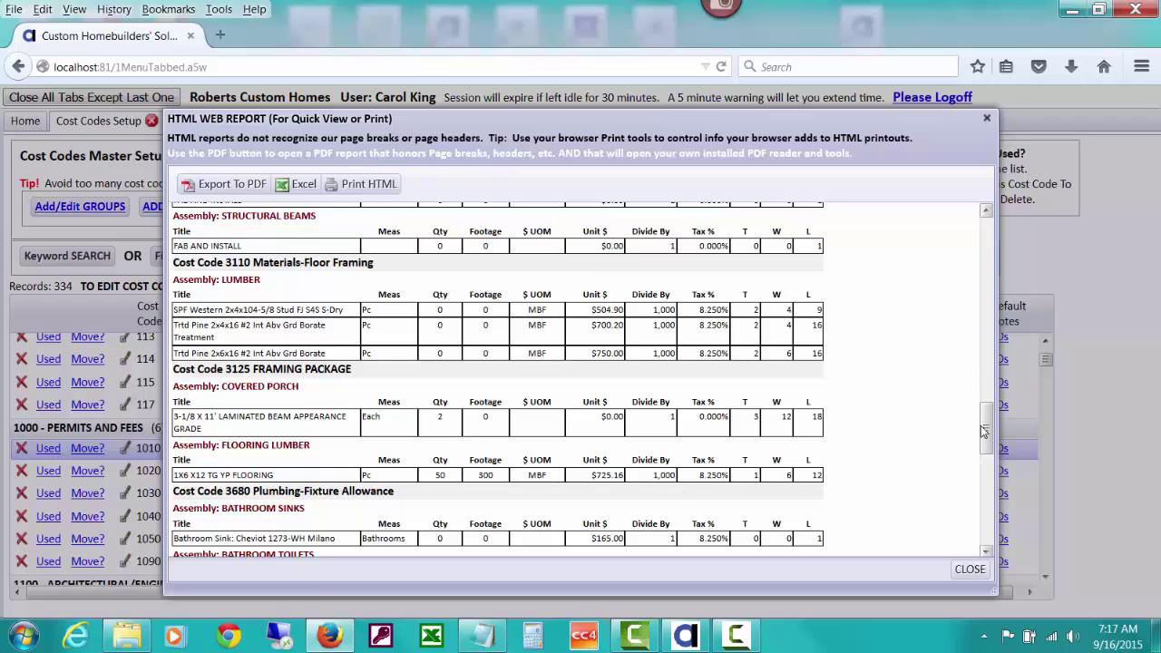
drag(984, 433, 985, 304)
scroll(927, 291, up, 3)
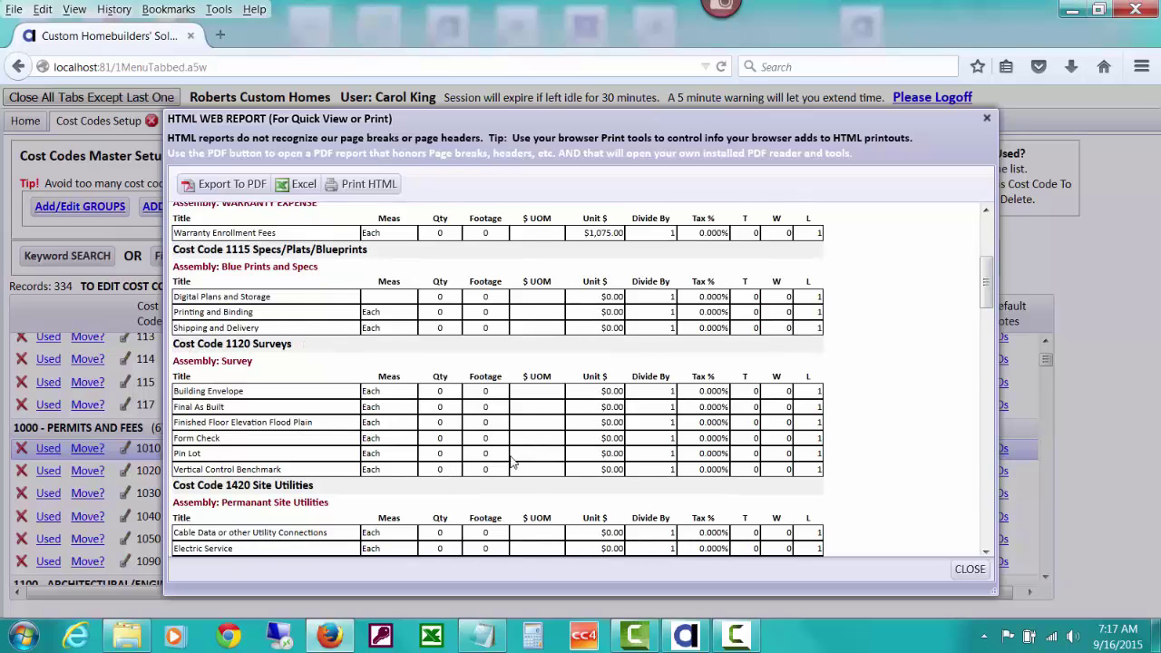
drag(988, 297, 993, 337)
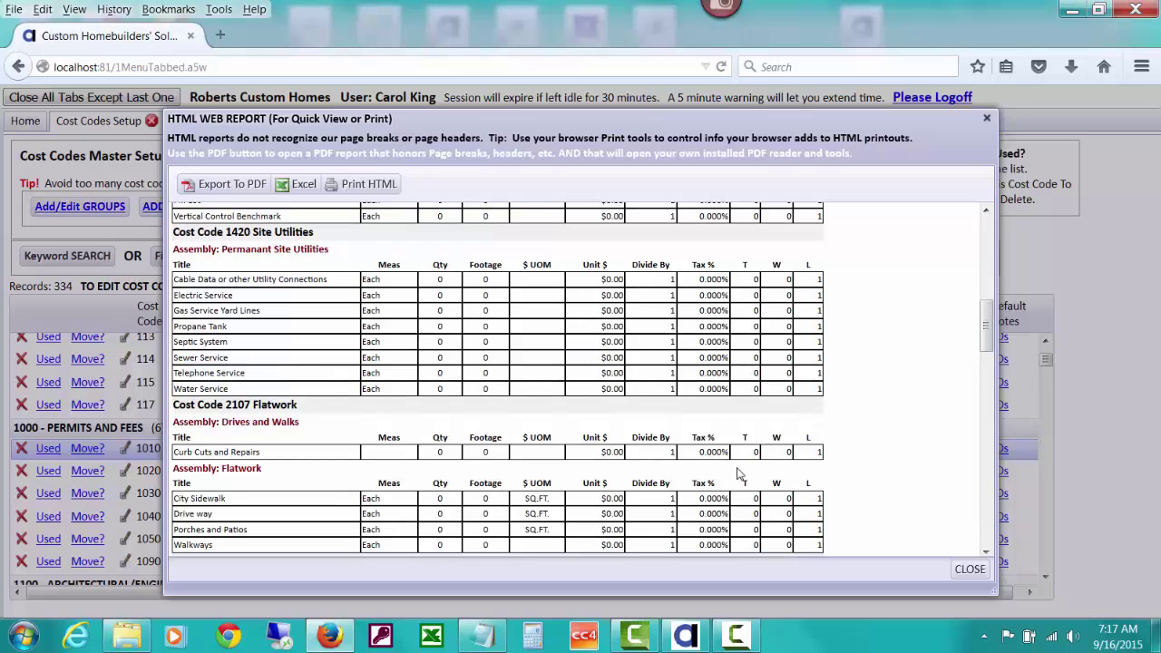
drag(991, 331, 990, 463)
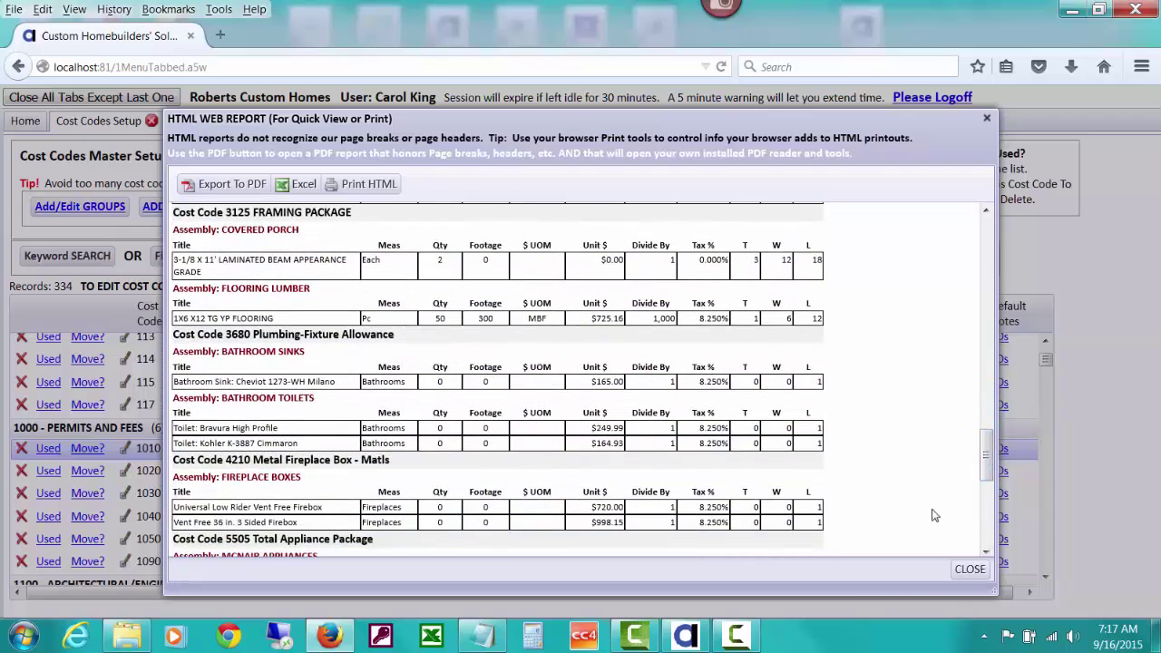
click(967, 572)
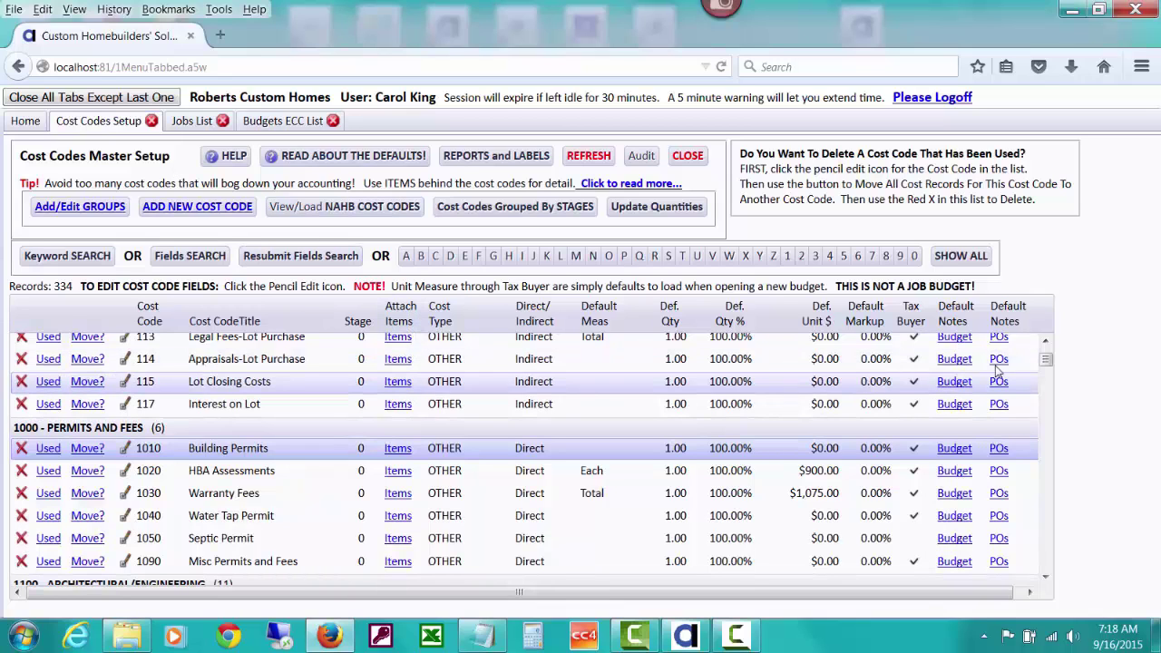
View the generic items attached to cost code 1010 Building Permits and the pricing defaults of its City Building Permits item.
drag(1047, 362, 1047, 365)
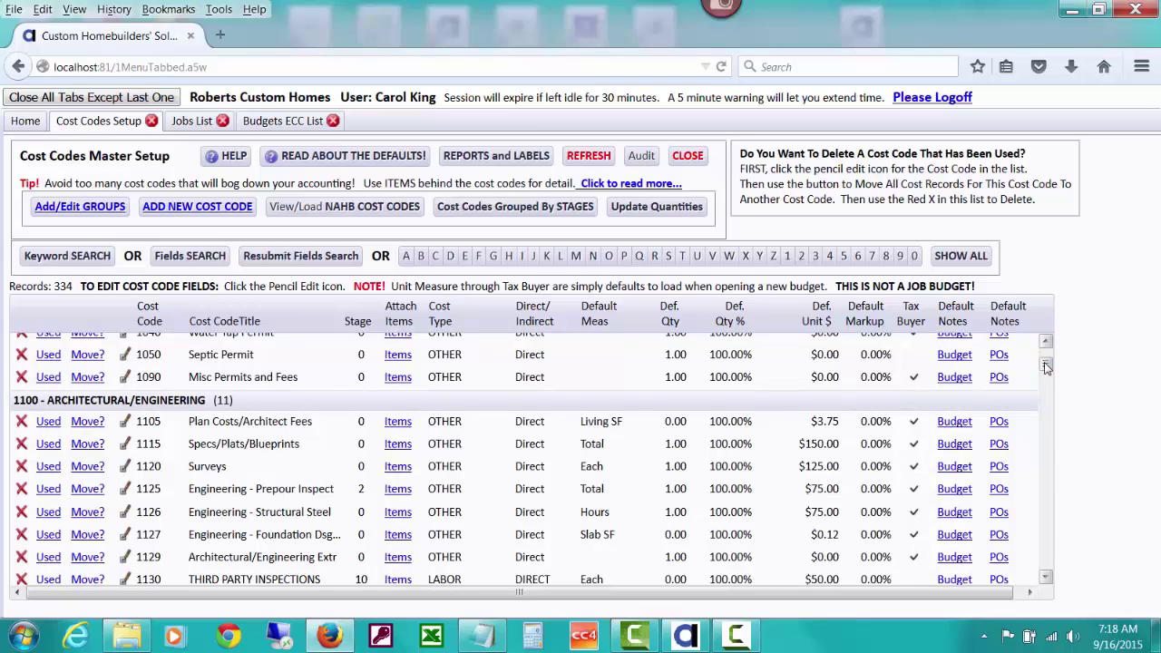
drag(1047, 366, 1048, 378)
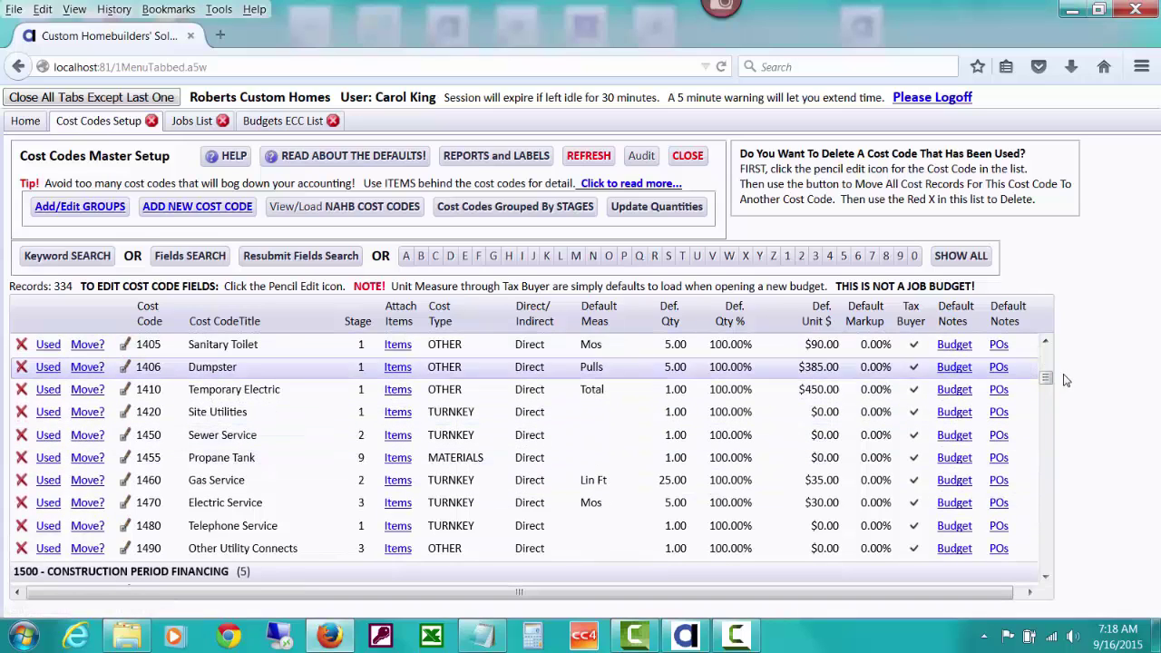
drag(1052, 381, 1049, 375)
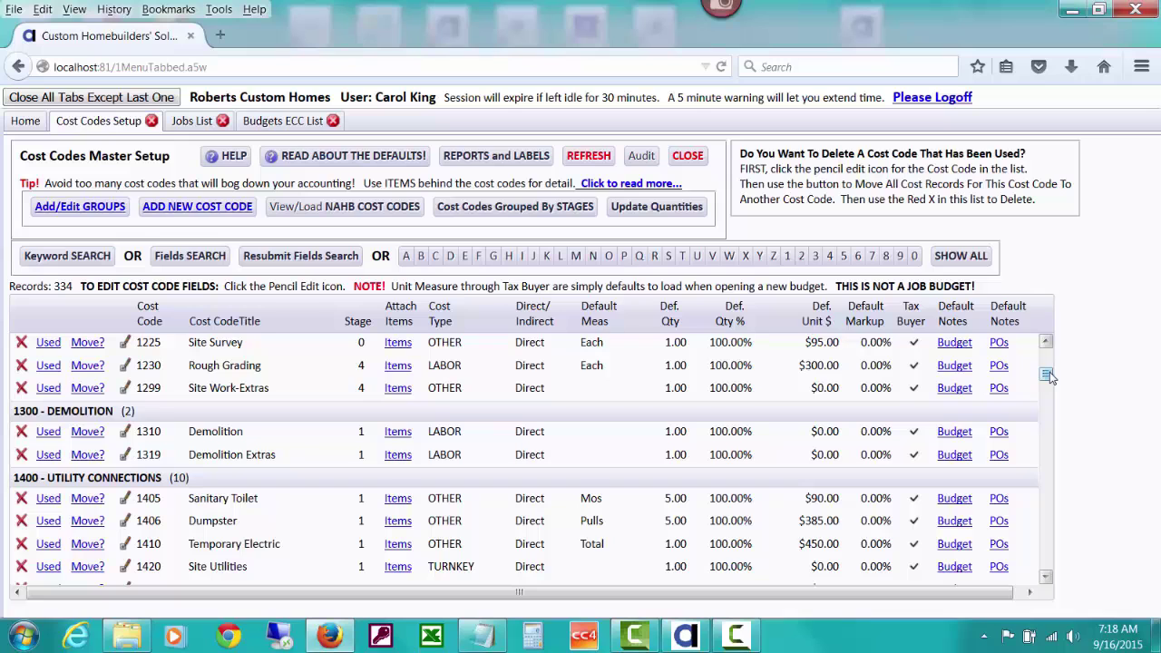
drag(1048, 377, 1048, 361)
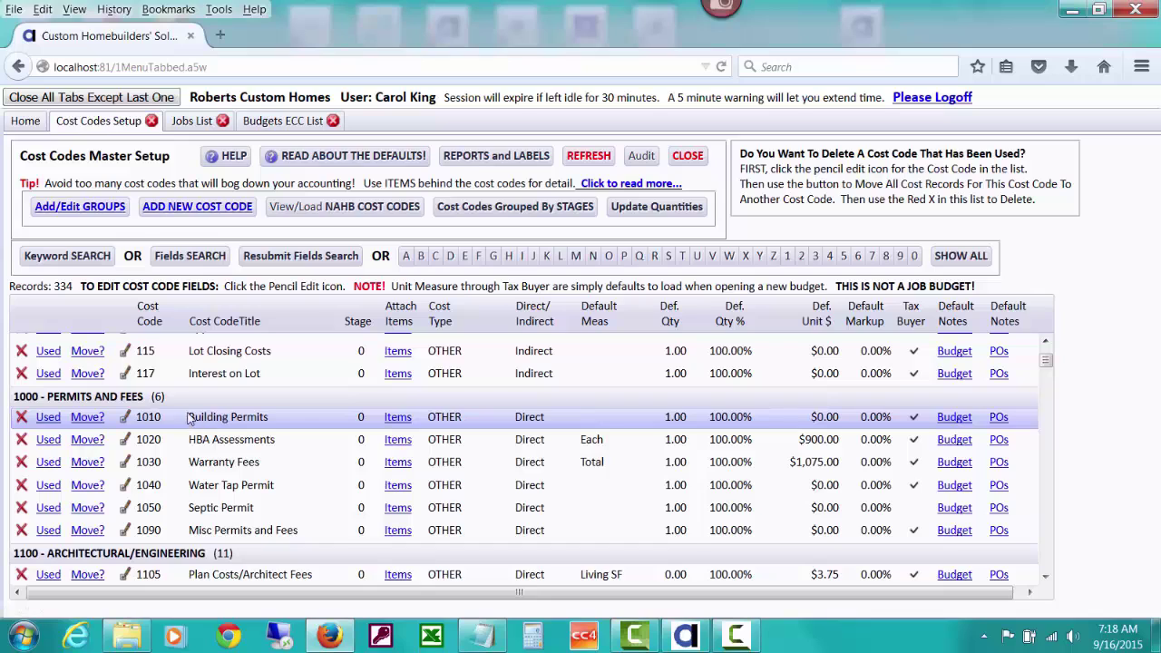
click(396, 418)
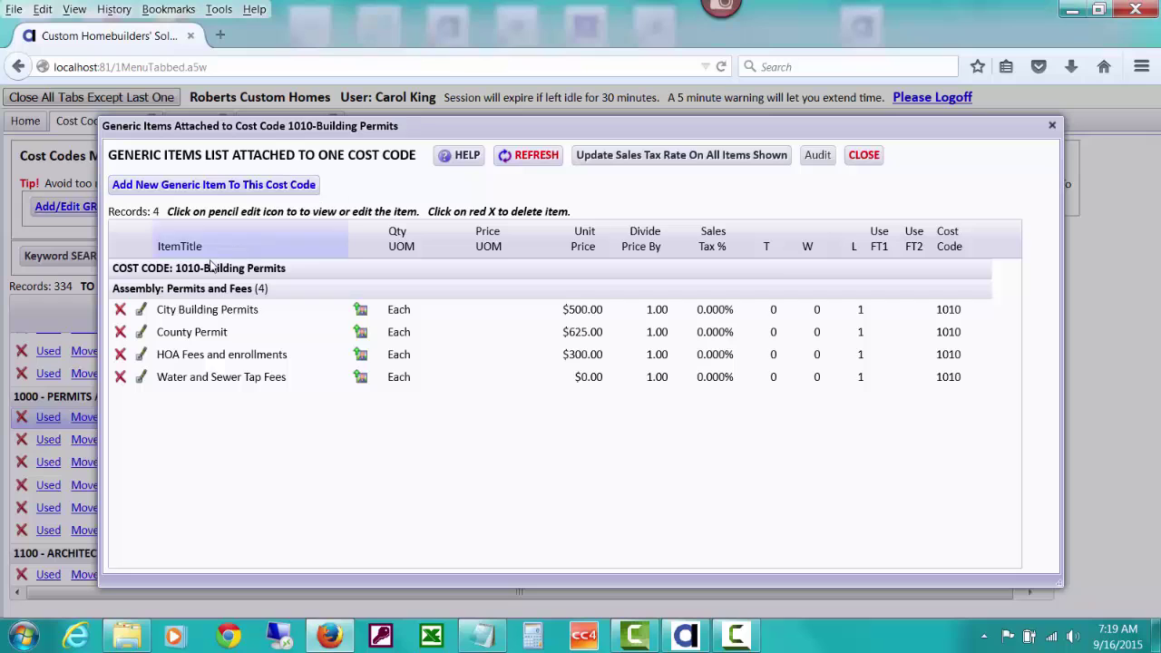
click(142, 309)
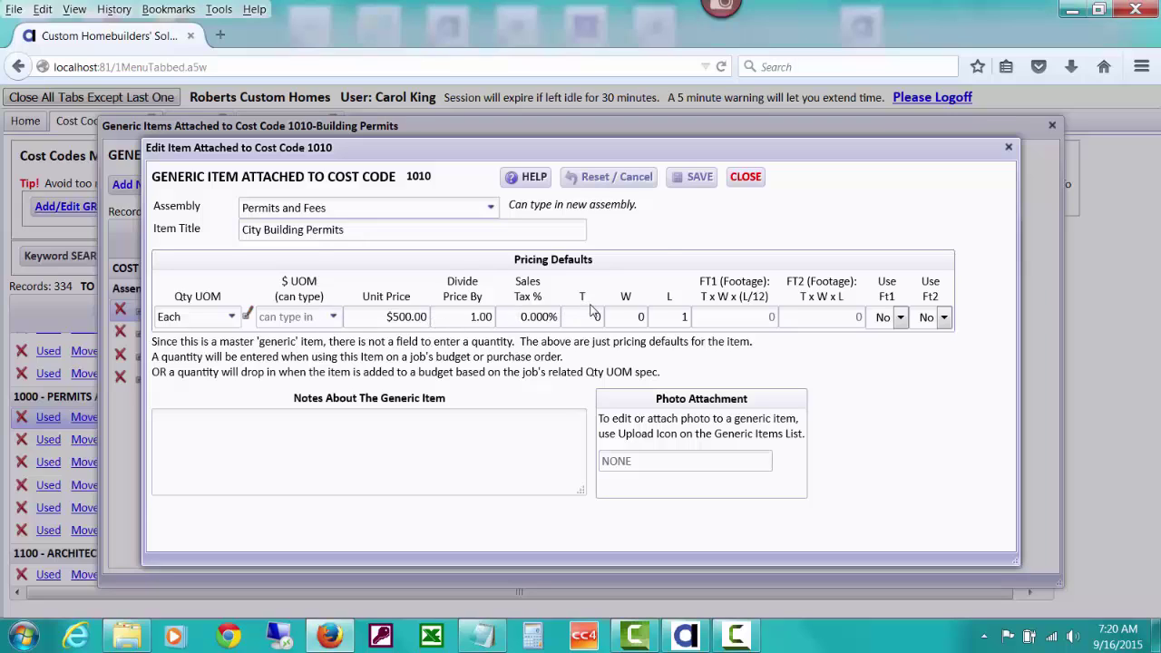
click(743, 180)
click(742, 180)
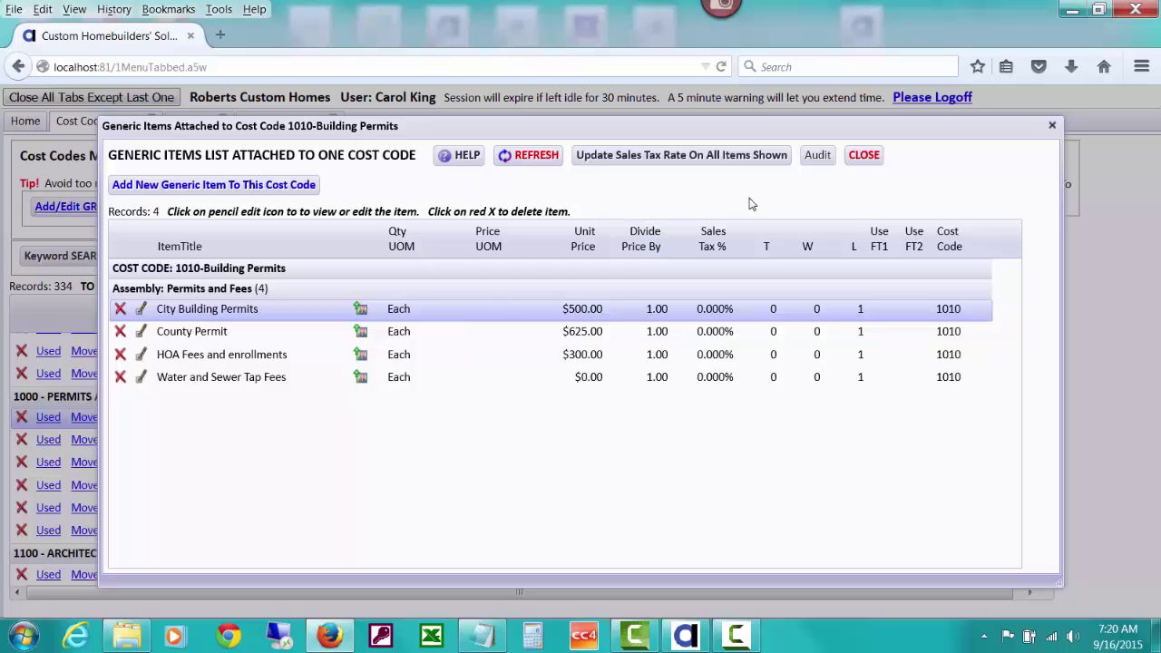
click(859, 166)
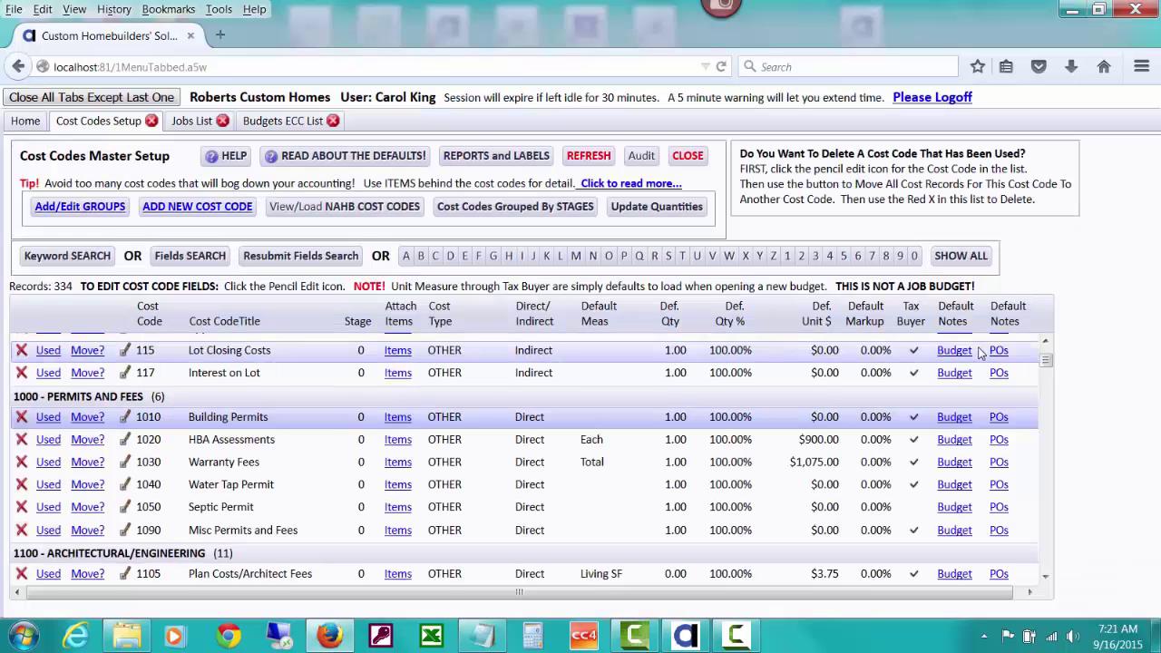
Start a new generic item for cost code 3680 Plumbing-Fixture Allowance and assign it to the BATHROOM SINKS assembly.
drag(1052, 361, 1050, 413)
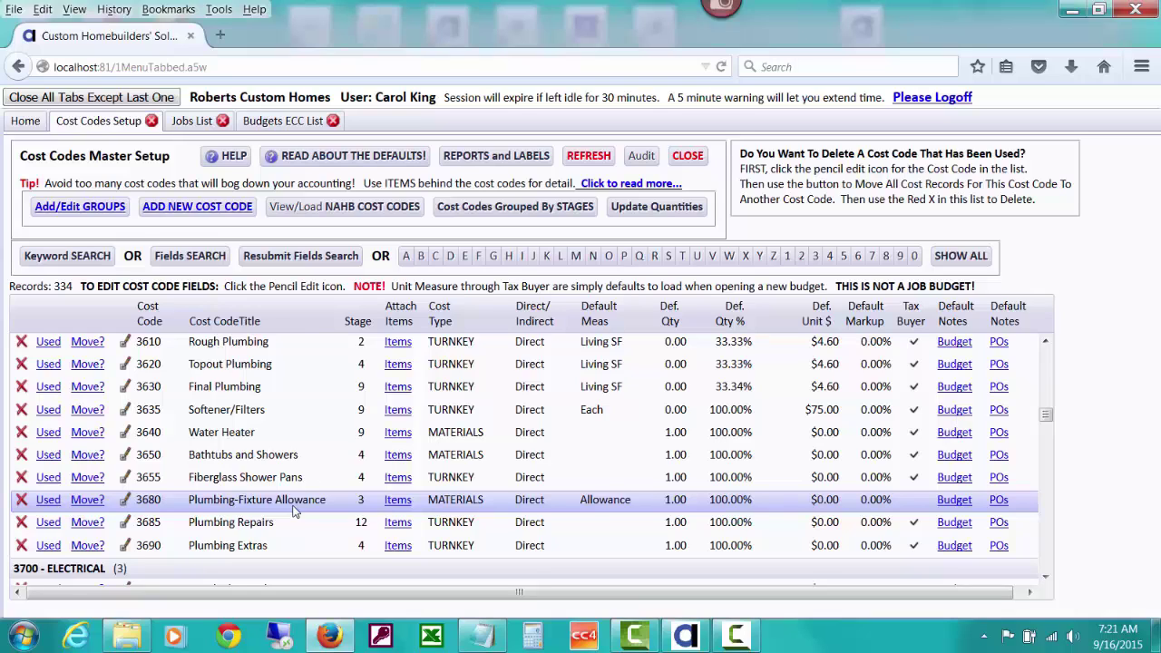
click(397, 500)
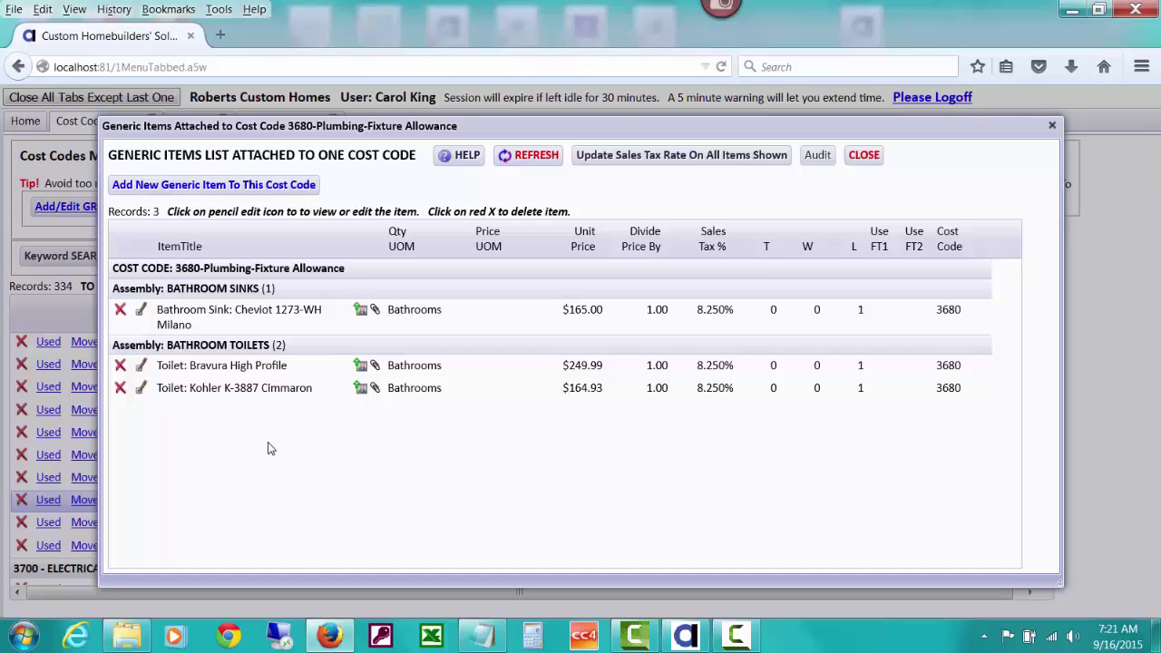
click(259, 186)
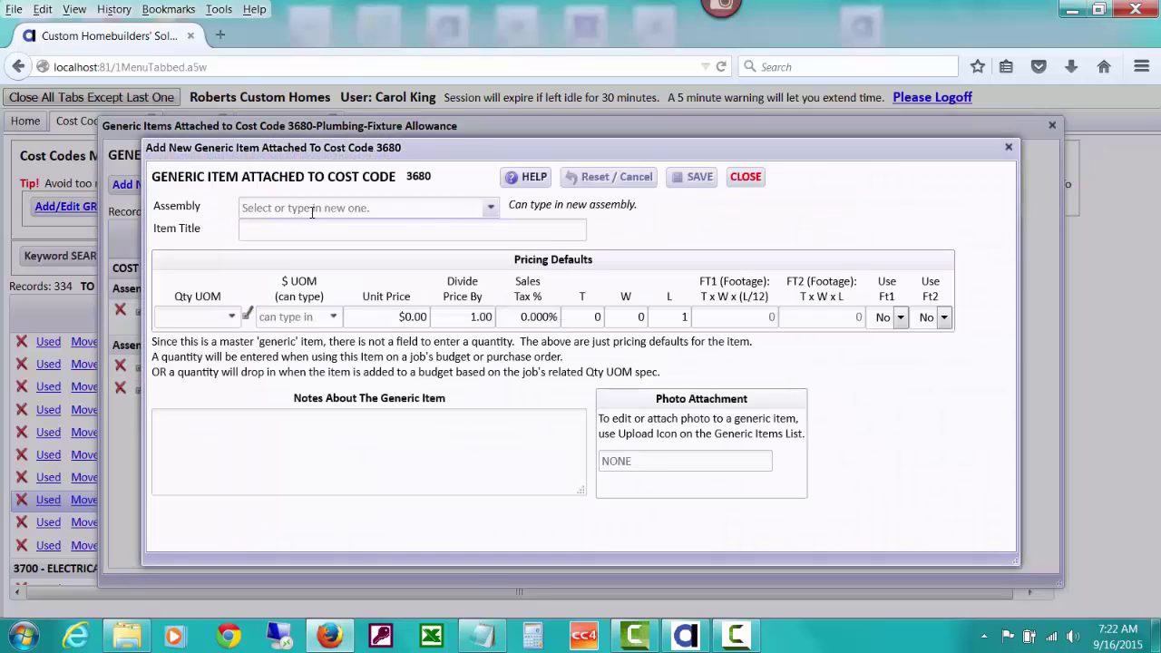
click(432, 213)
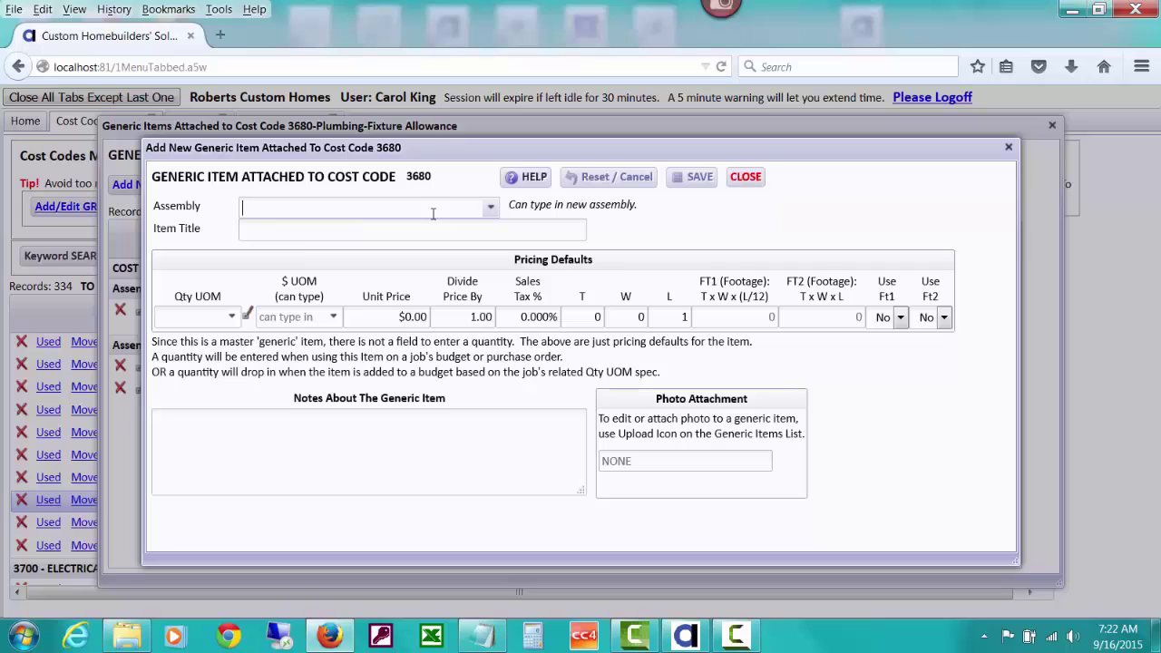
text(b)
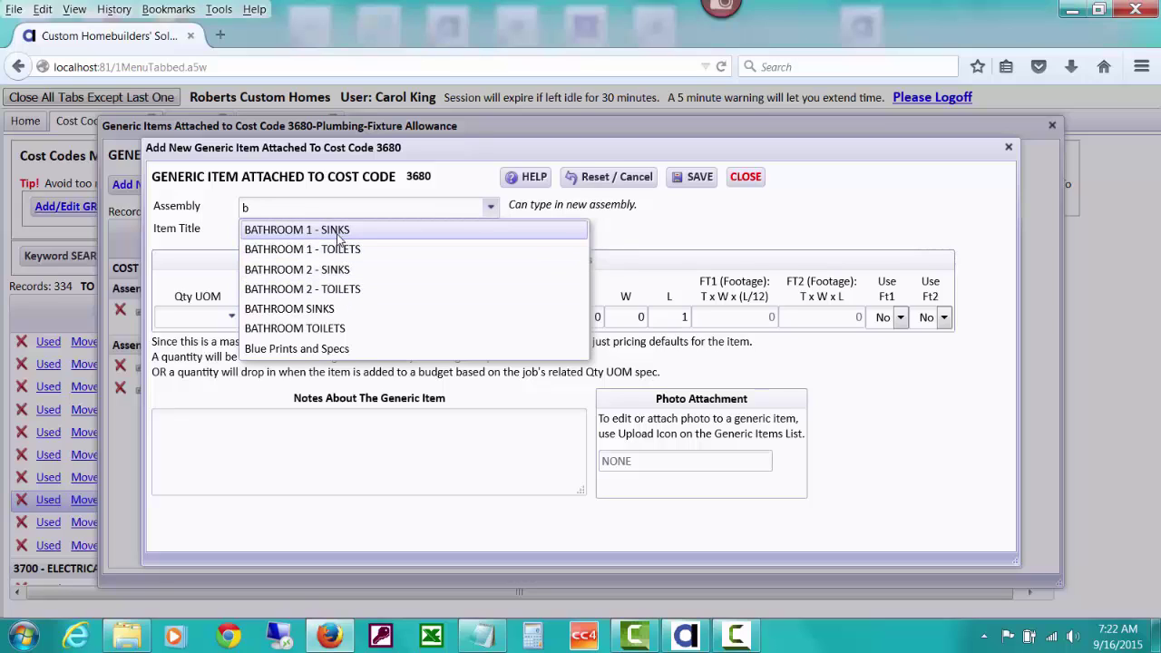
click(328, 312)
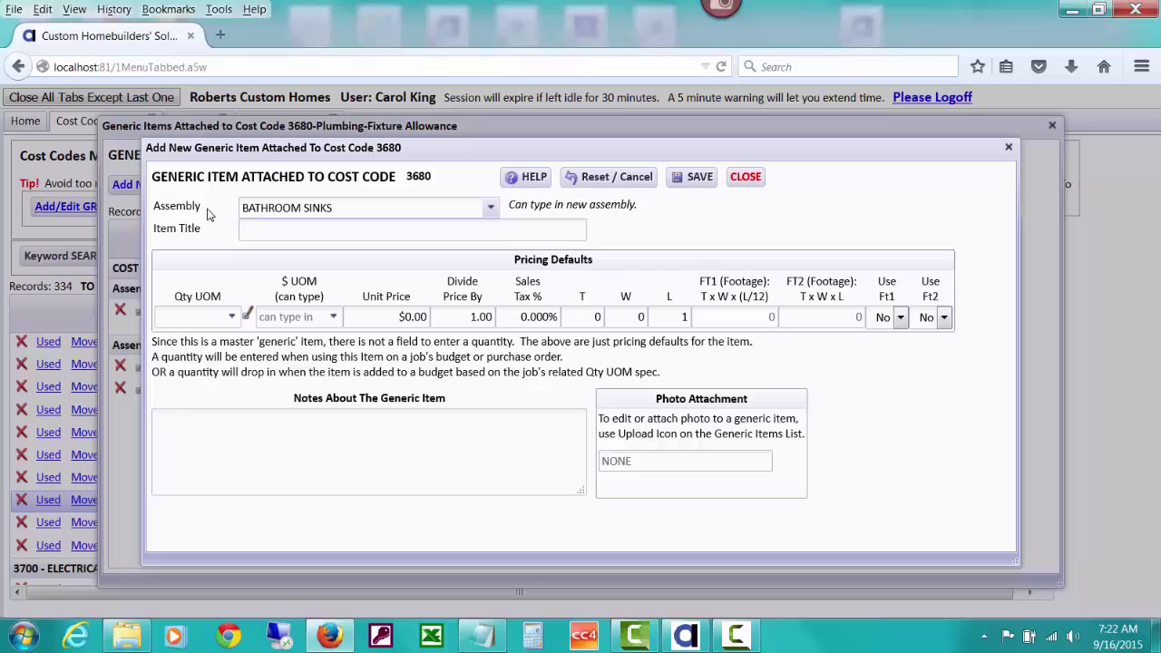
Title the new generic item "Bathroom Sink:CeraStyle Rectangular Sink".
click(271, 231)
drag(343, 147, 365, 176)
click(338, 262)
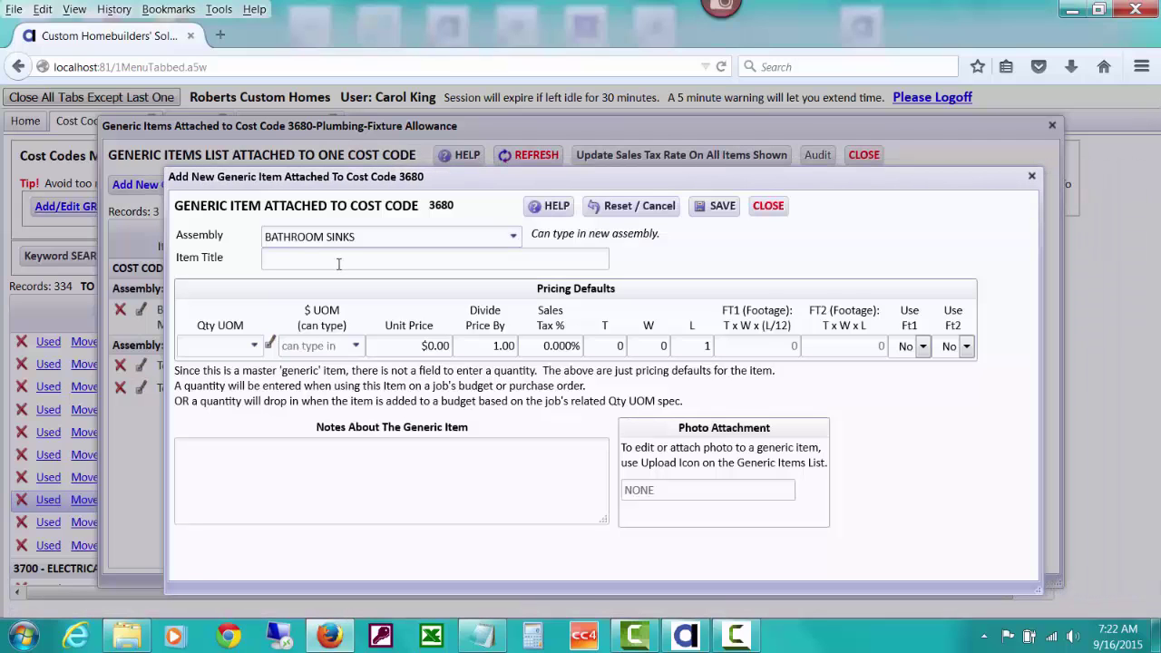
text(Bathroom SinksCeraStyle Rectangula)
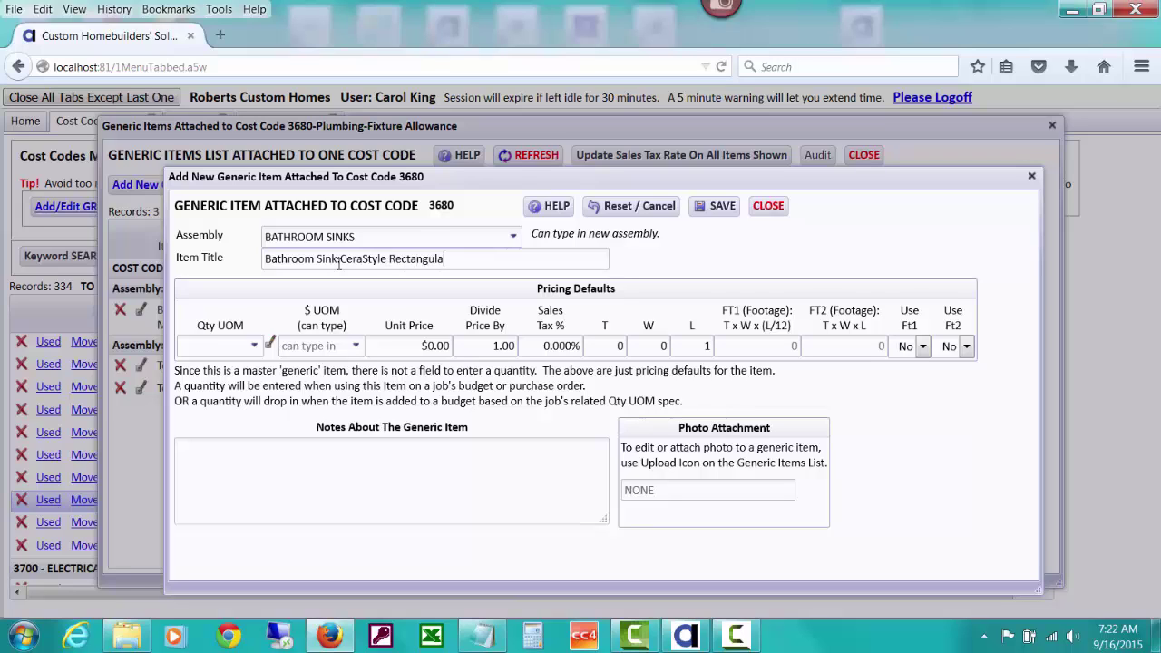
text(r Sink)
Set the new sink item's quantity unit of measure to Bathrooms and its unit price to $385.00.
click(254, 347)
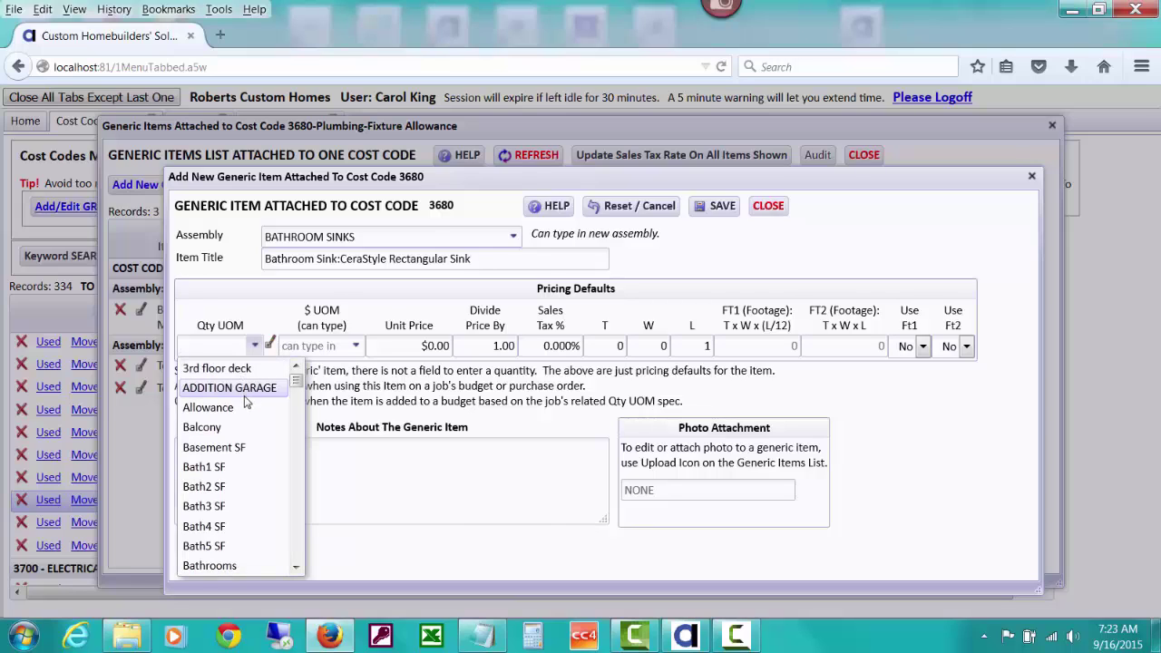
click(254, 566)
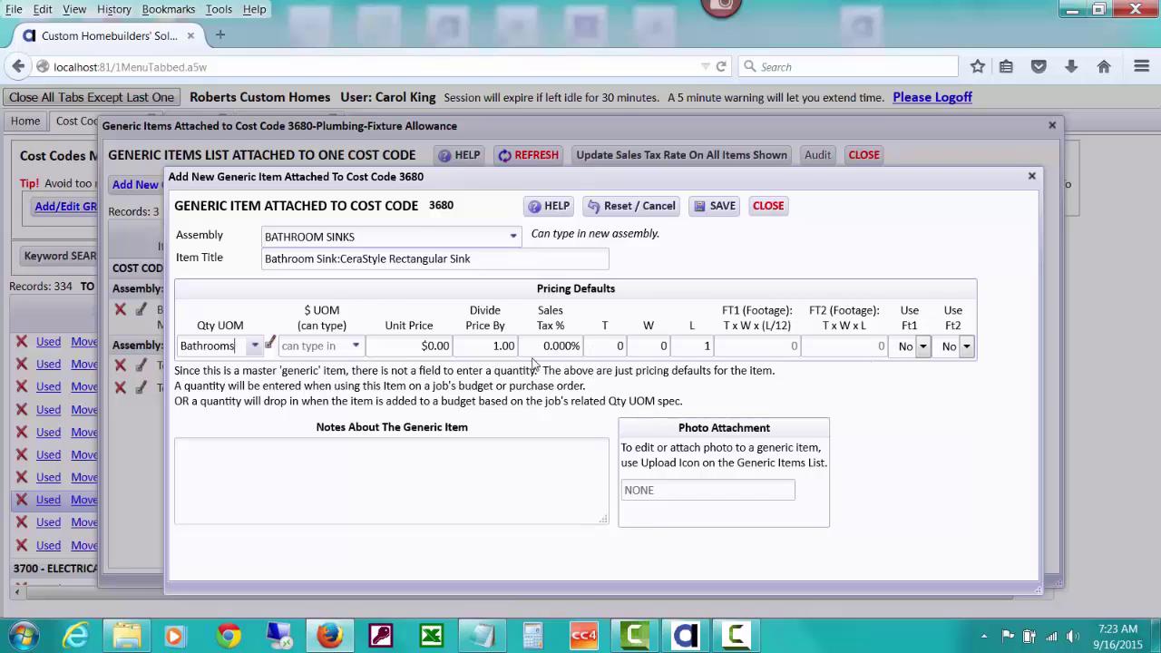
key(Tab)
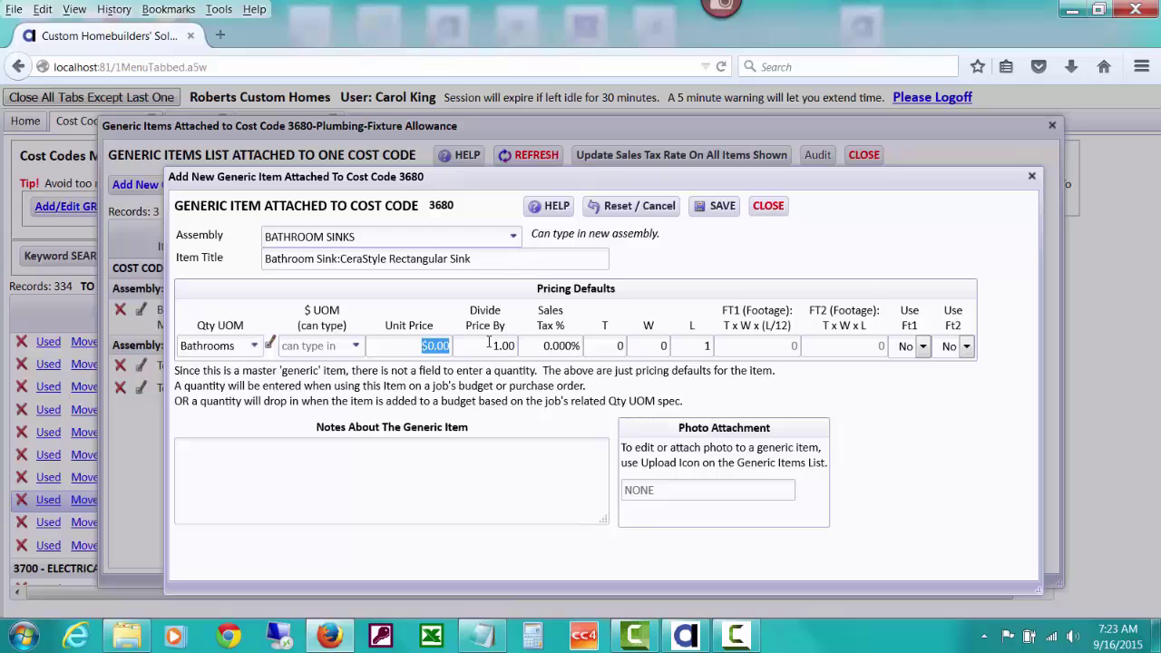
text(385)
key(Tab)
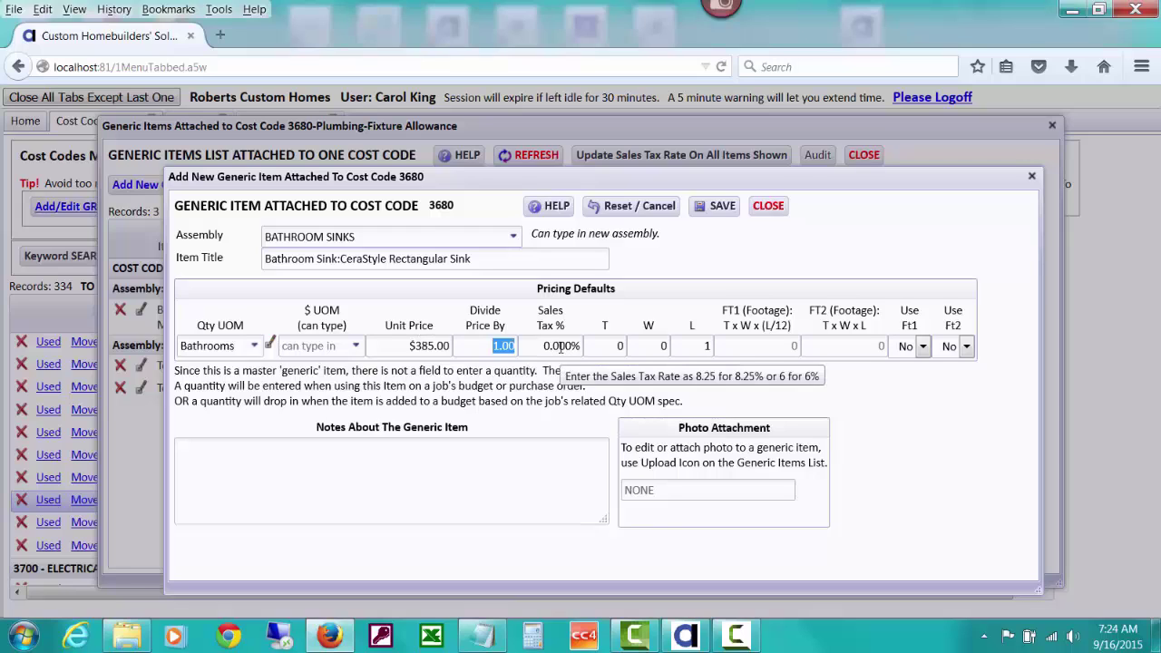
Enter "These are notes about the item" as the notes for the new sink item.
click(453, 459)
text(Thes)
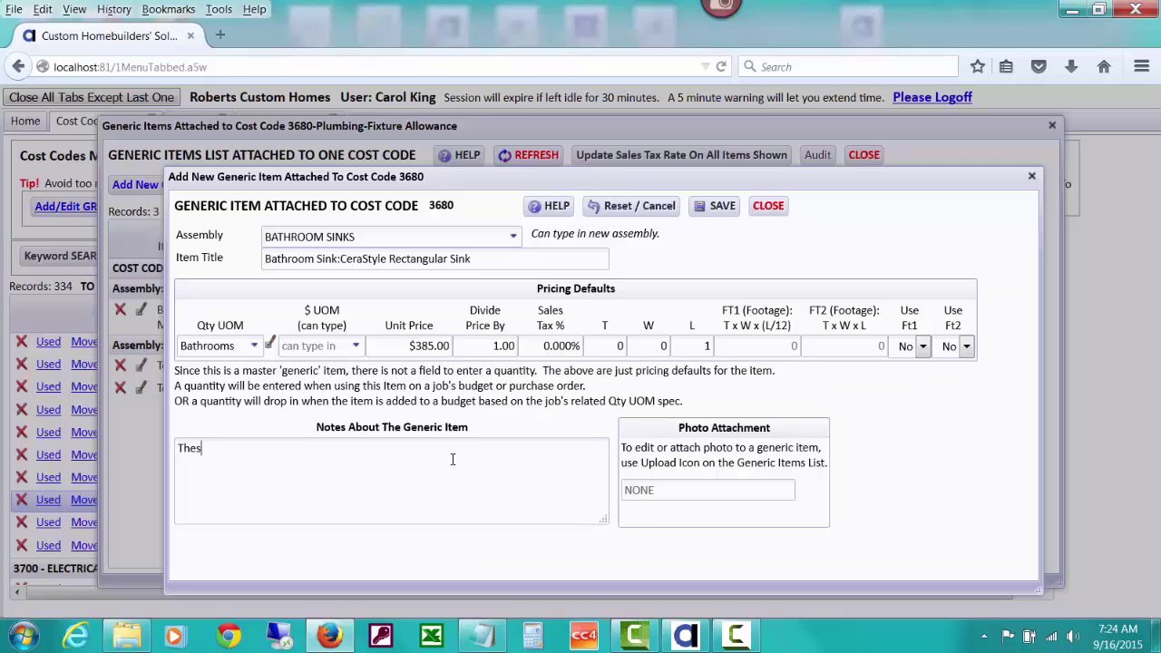
text(e are notes about the item)
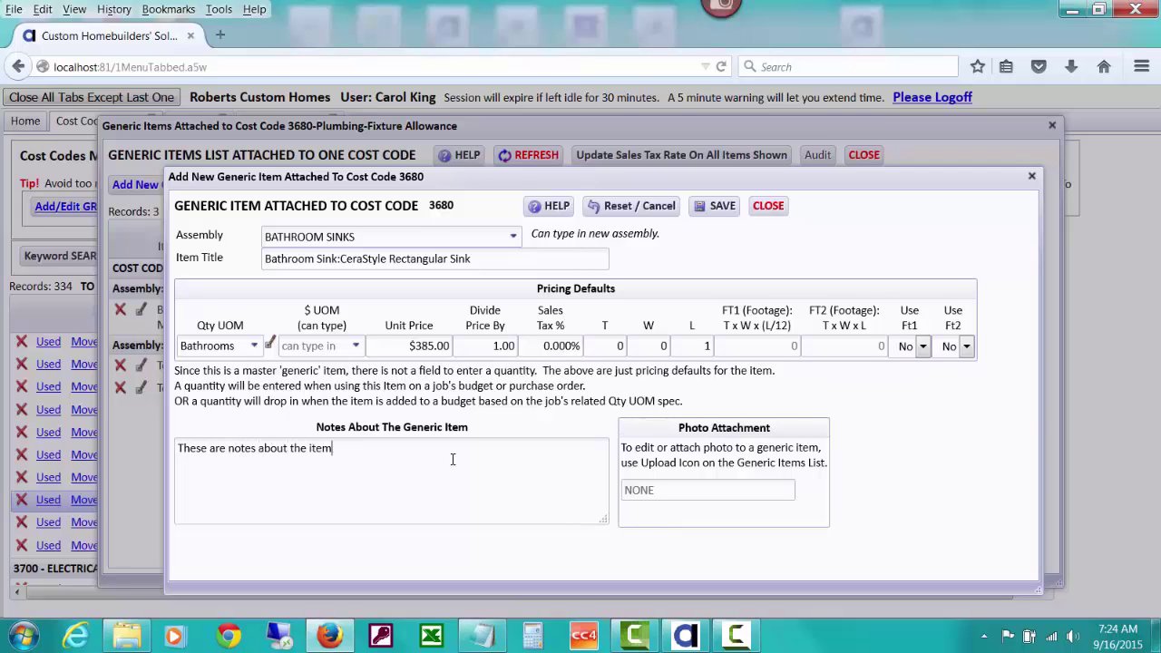
Extend the sink item's notes with ", maybe where you can purchase it or a web site." and save the item.
text(, maybe where you can pur)
text(chase it or a web site)
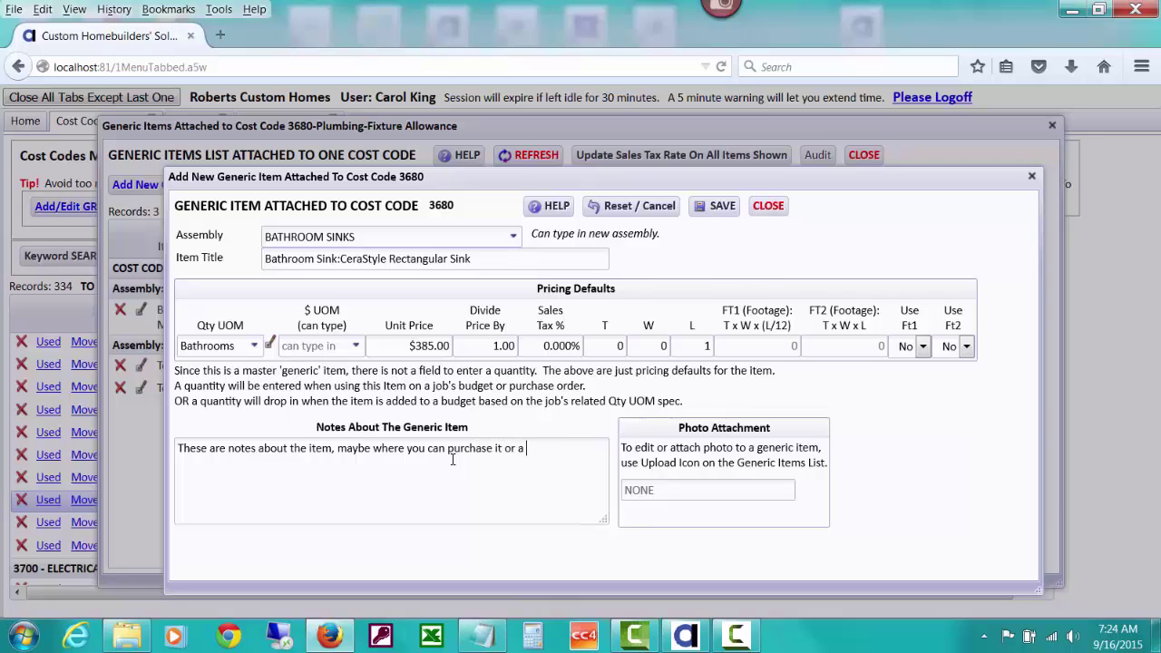
text(.)
click(714, 213)
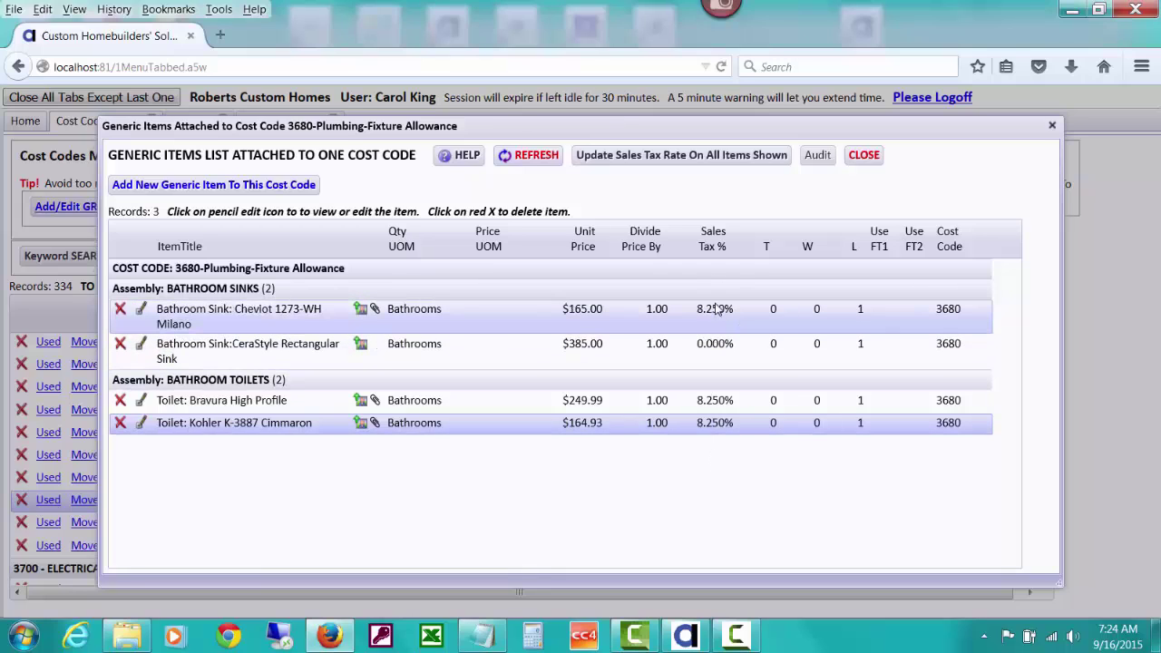
Update the sales tax rate to 8.25% on all generic items in cost code 3680.
click(661, 156)
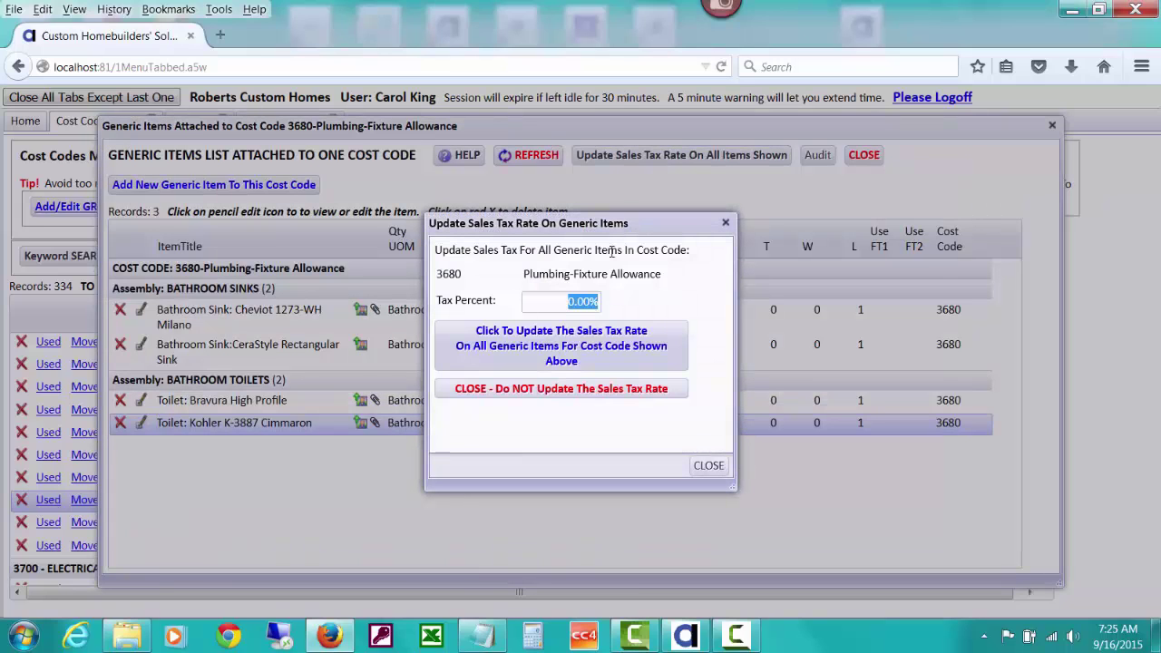
text(8.25)
click(612, 251)
click(623, 337)
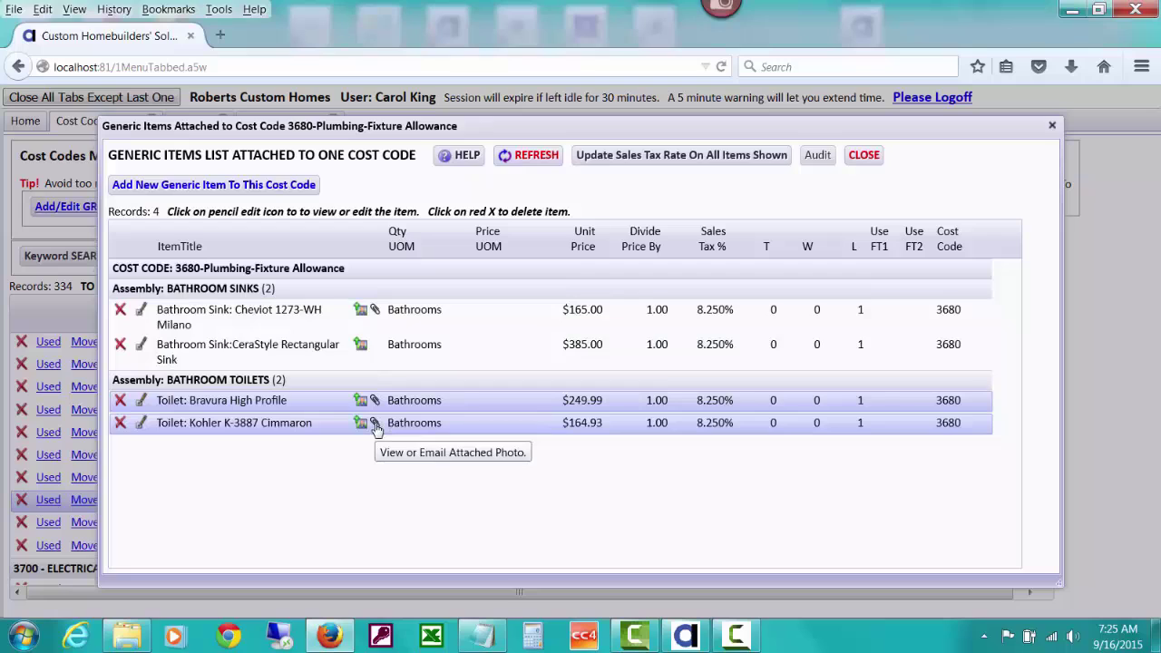
Upload the photo 3200_31_BathroomSinkDeluxe.jpg as the attachment of the CeraStyle Rectangular Sink item.
click(361, 347)
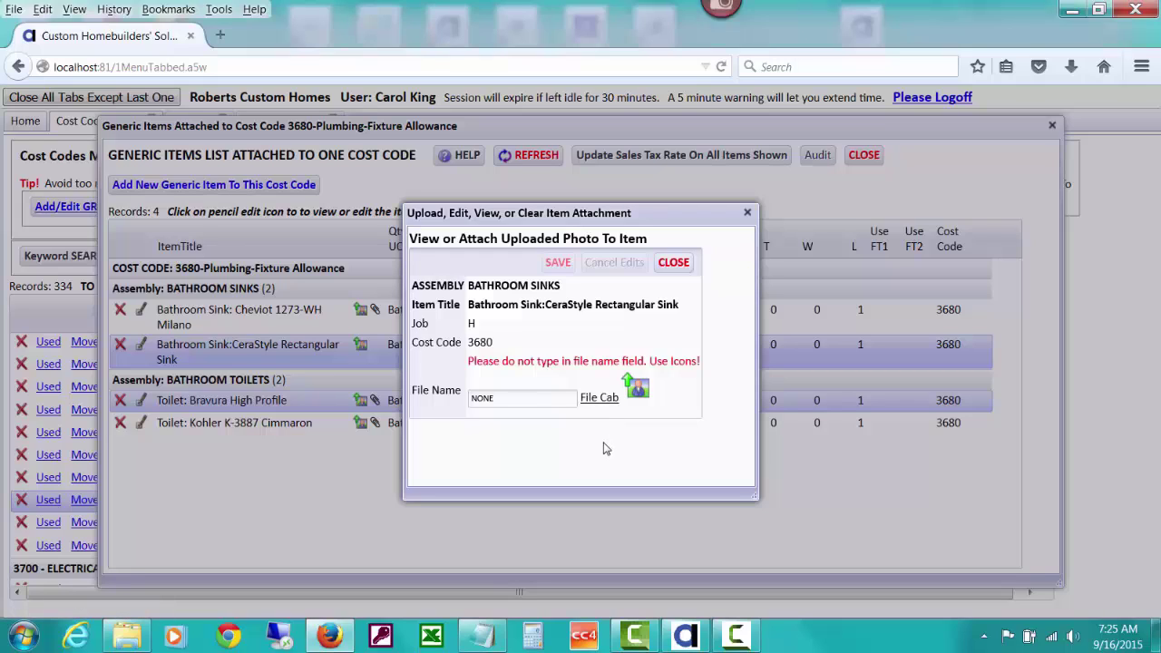
click(640, 392)
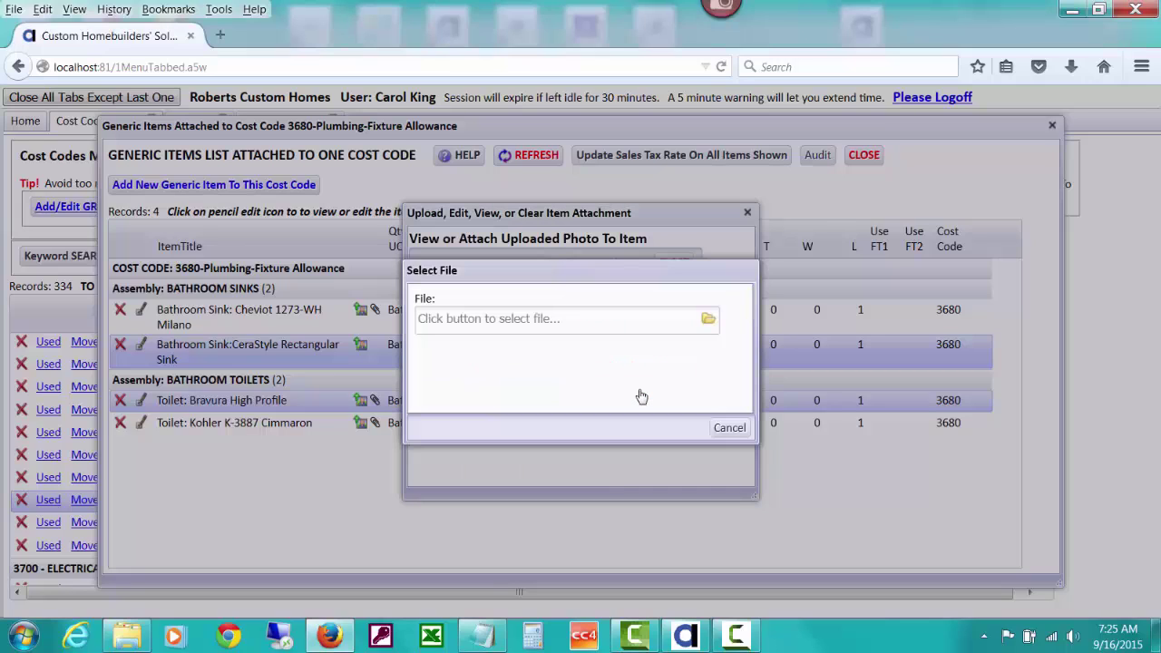
click(708, 324)
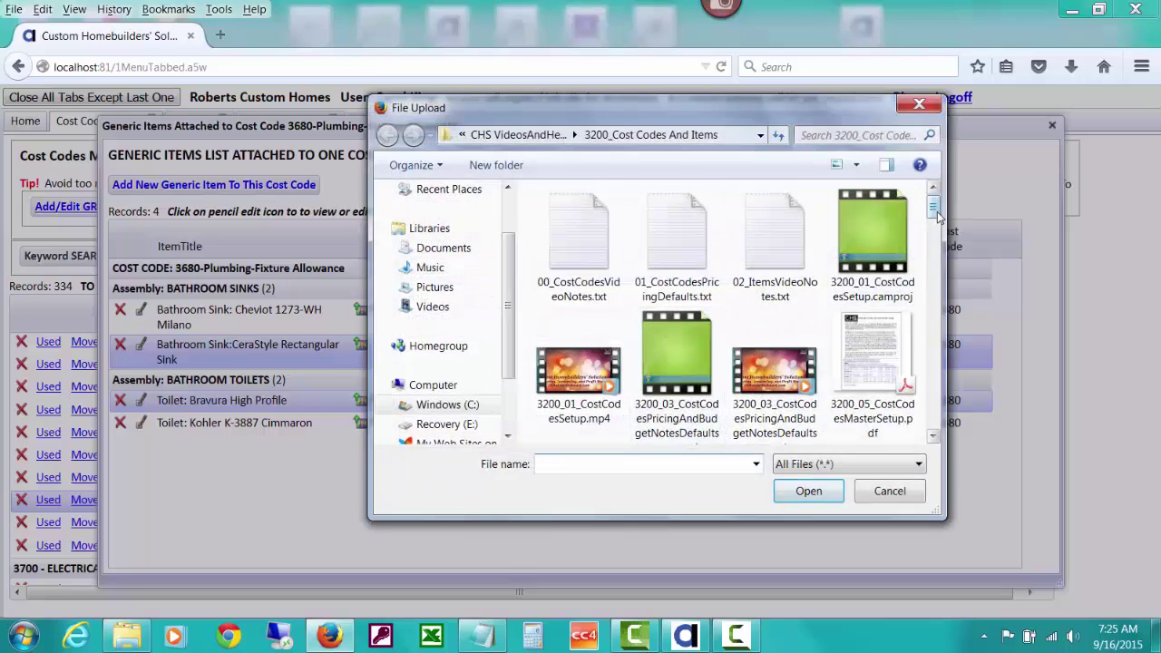
drag(935, 211, 935, 276)
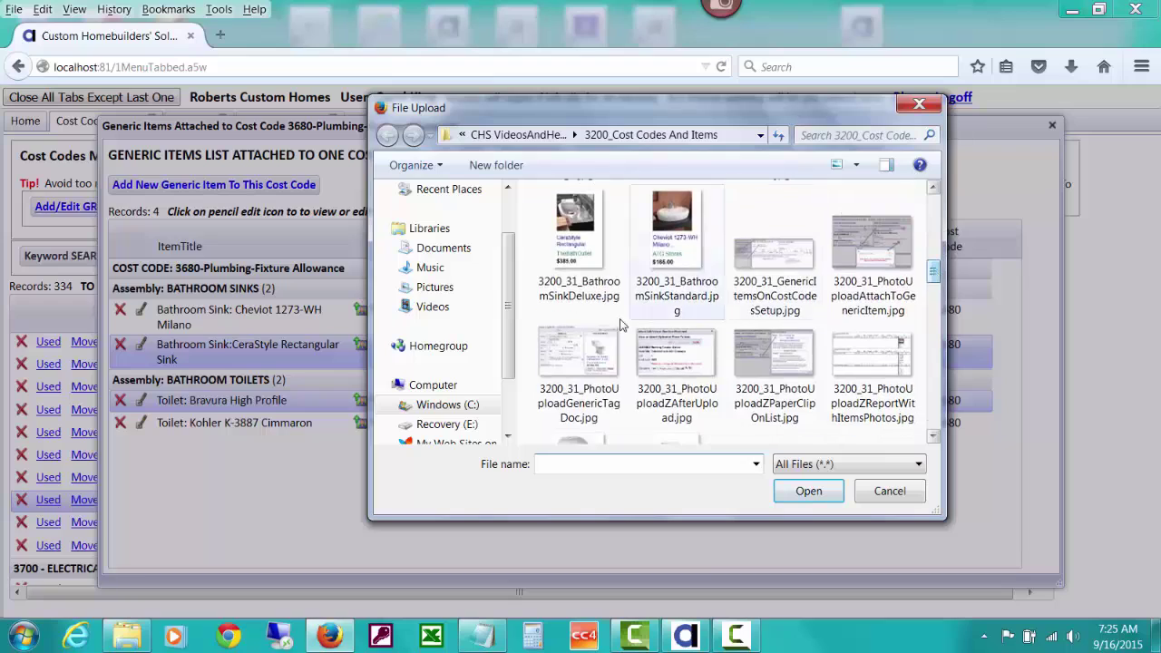
double_click(562, 259)
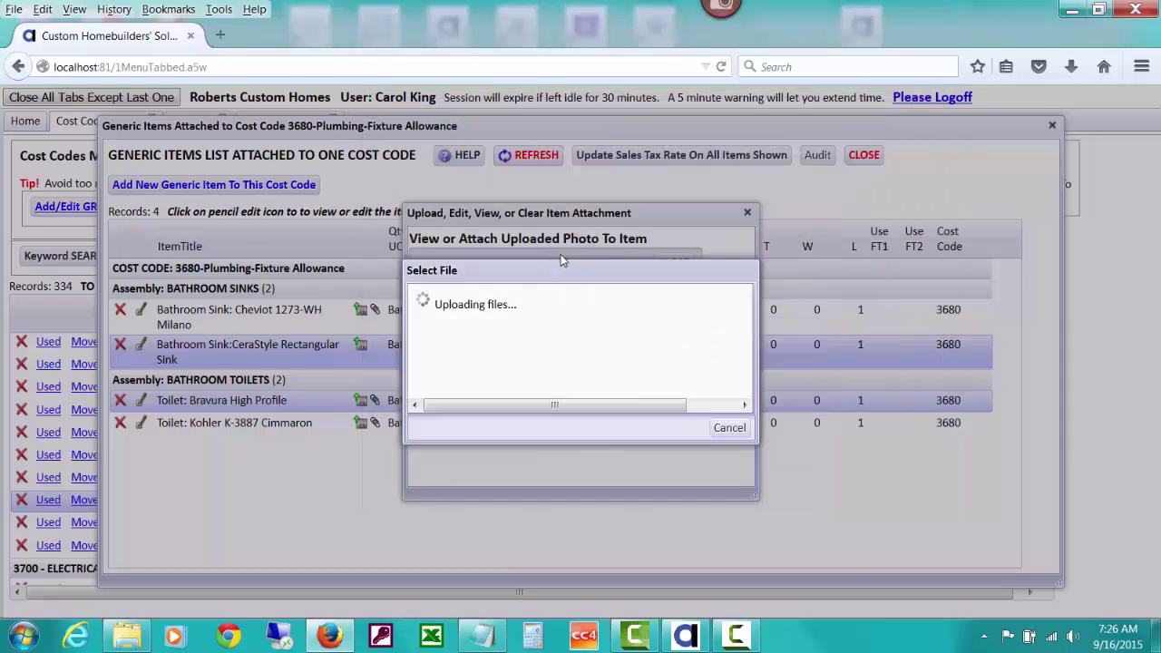
click(559, 262)
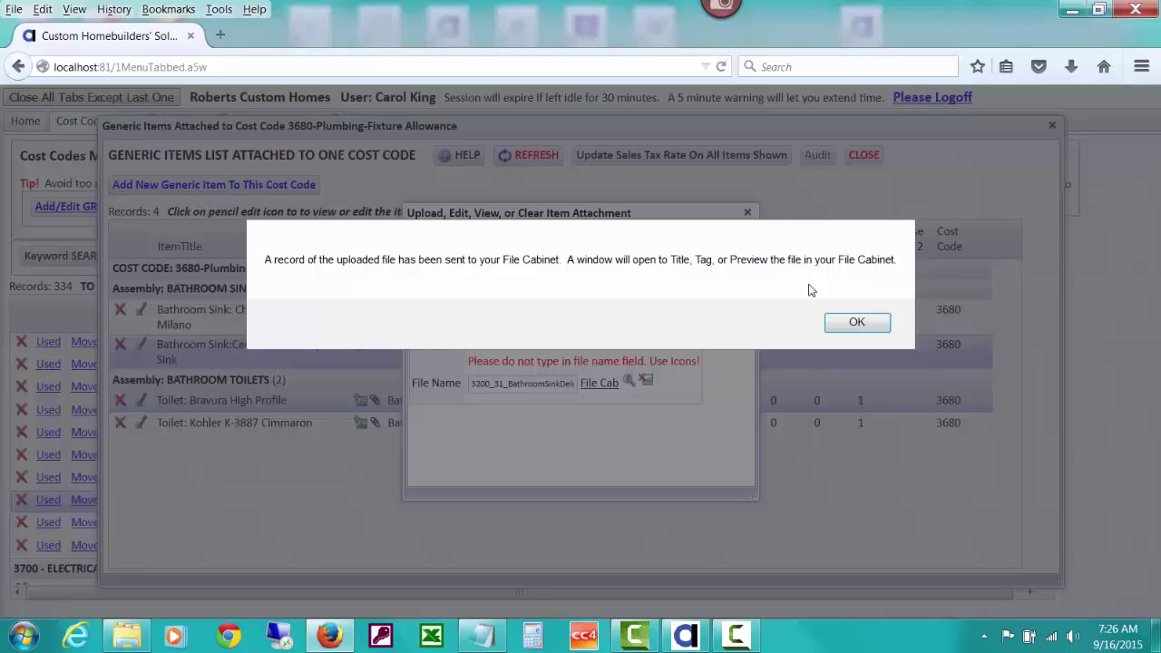
click(858, 323)
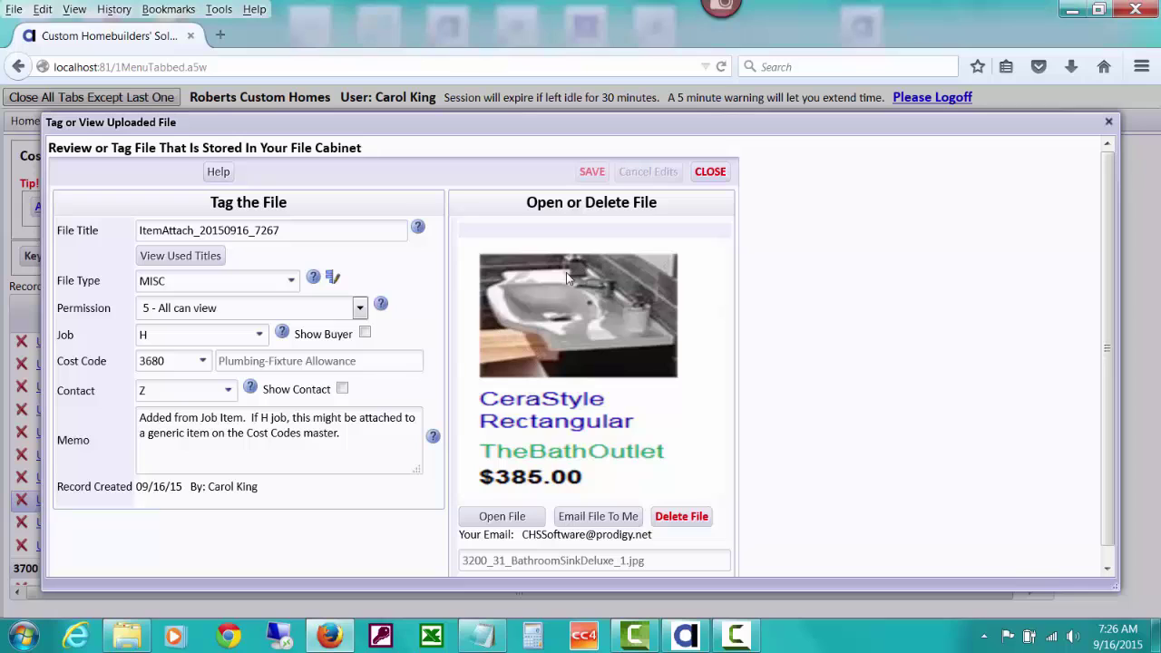
Open the uploaded sink photo from its file cabinet record to view it, and close it again.
click(517, 523)
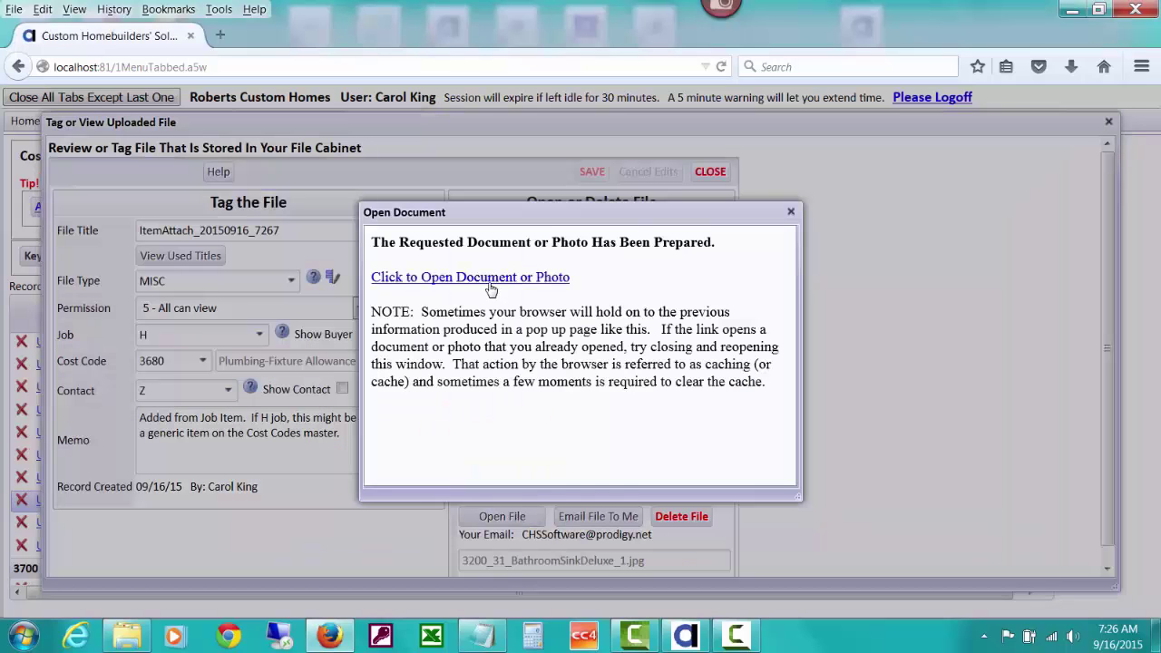
click(491, 277)
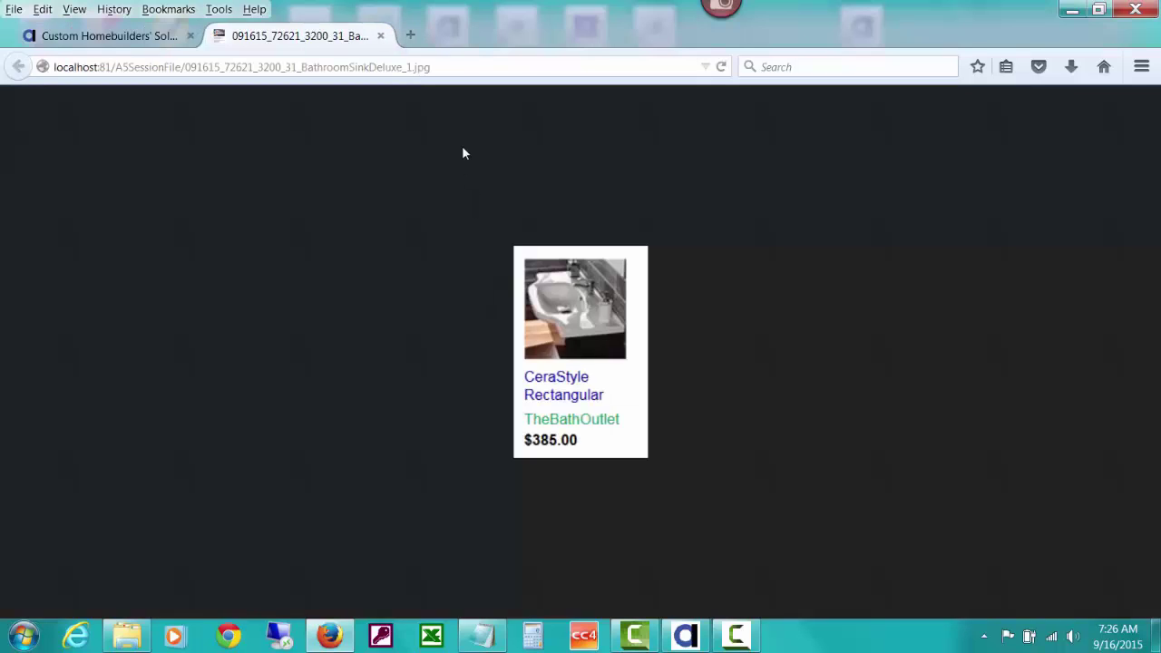
click(380, 36)
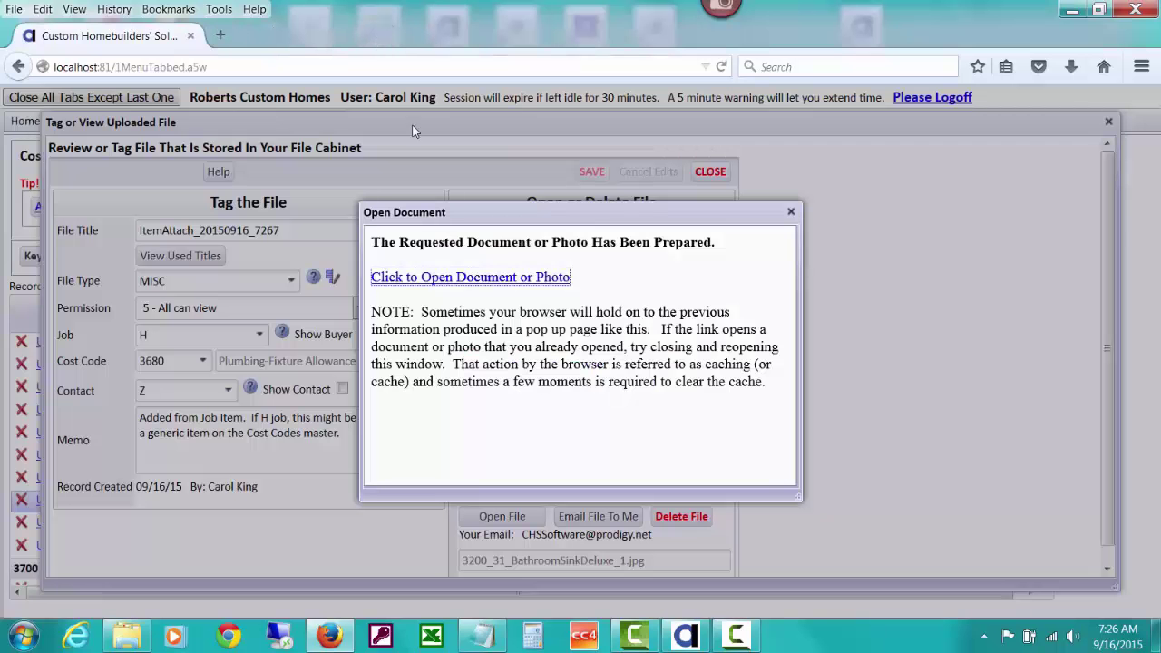
click(791, 213)
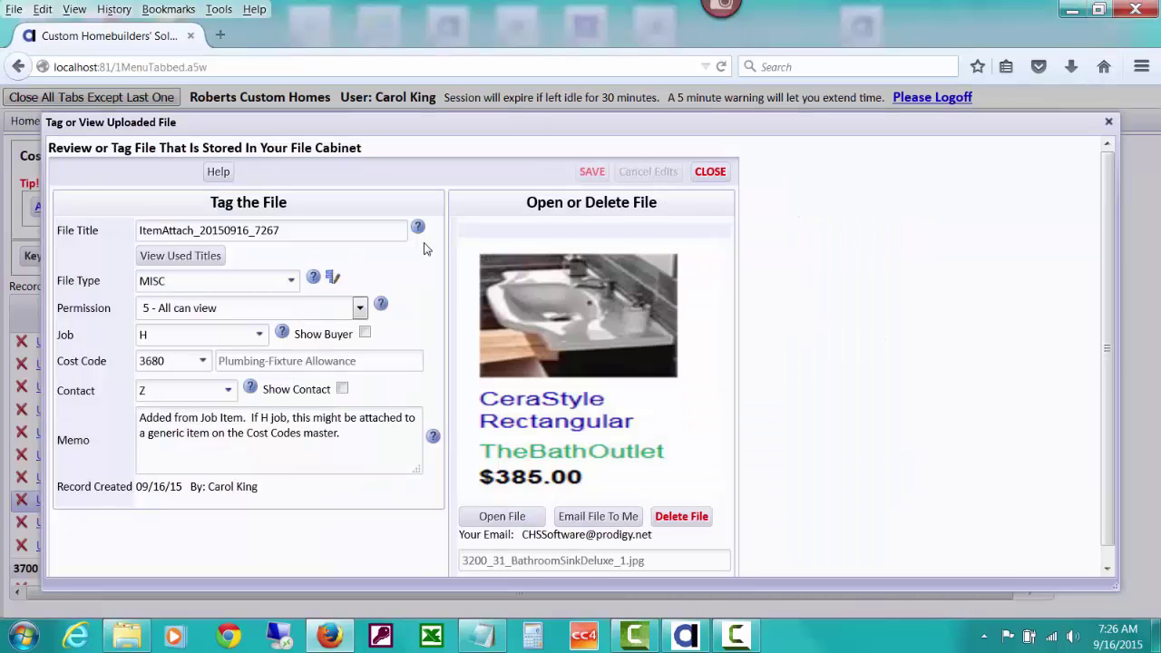
Title the uploaded sink photo "ItemAttach_Sink_CeraStyle" and set its file type to Item.
double_click(201, 230)
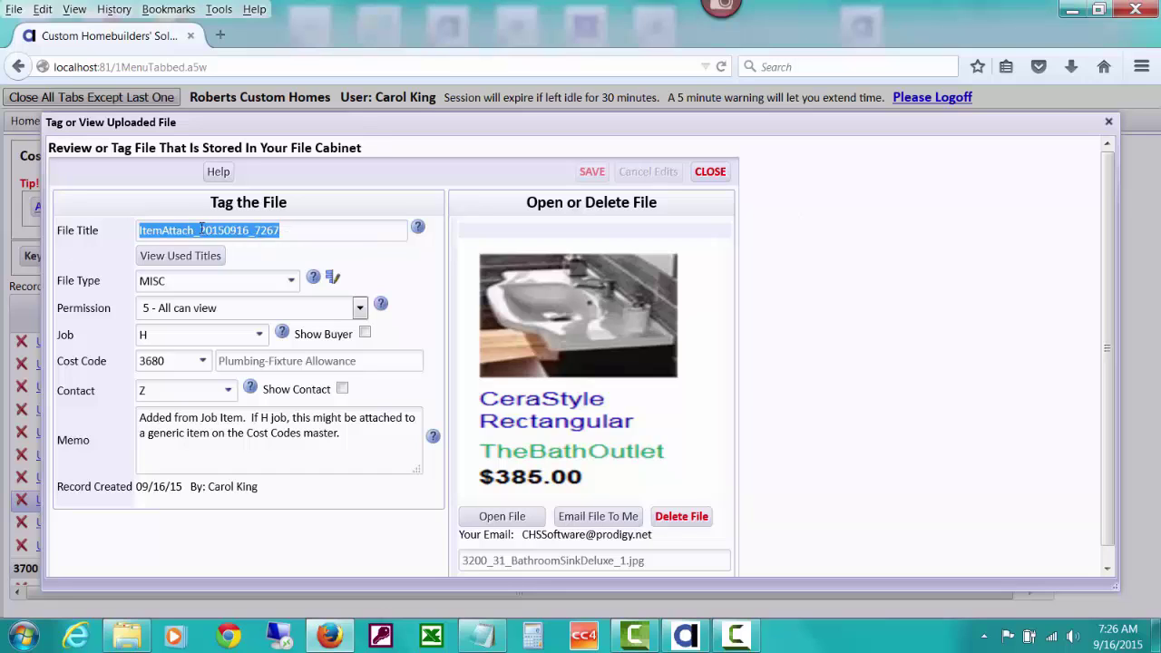
drag(200, 229, 284, 229)
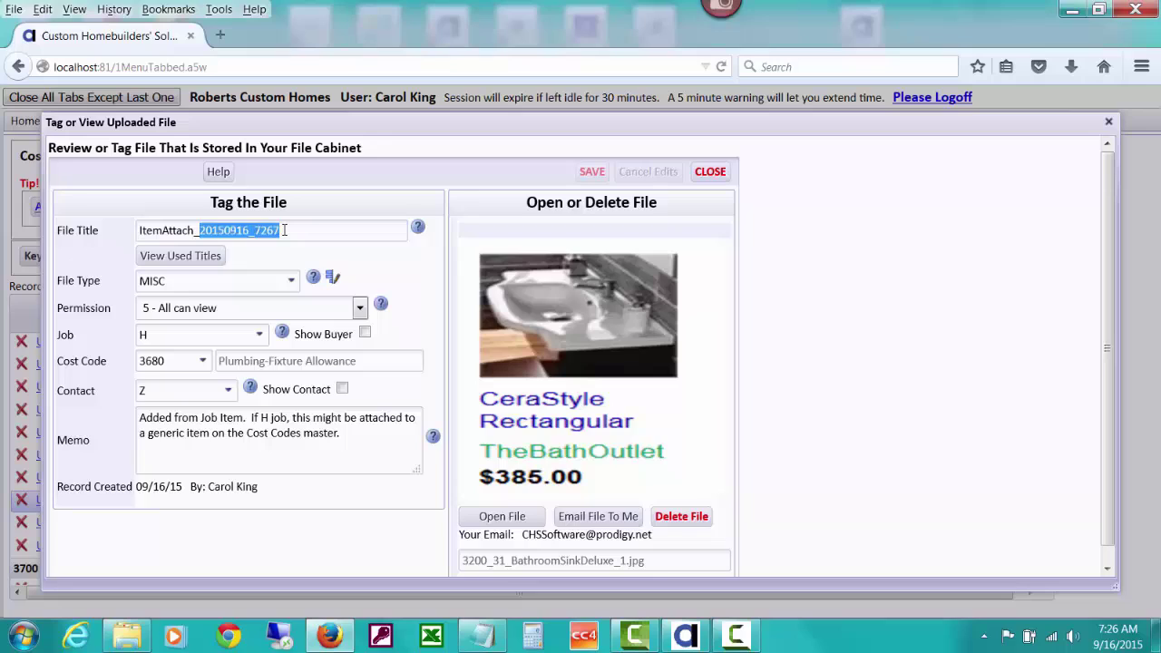
text(Sink)
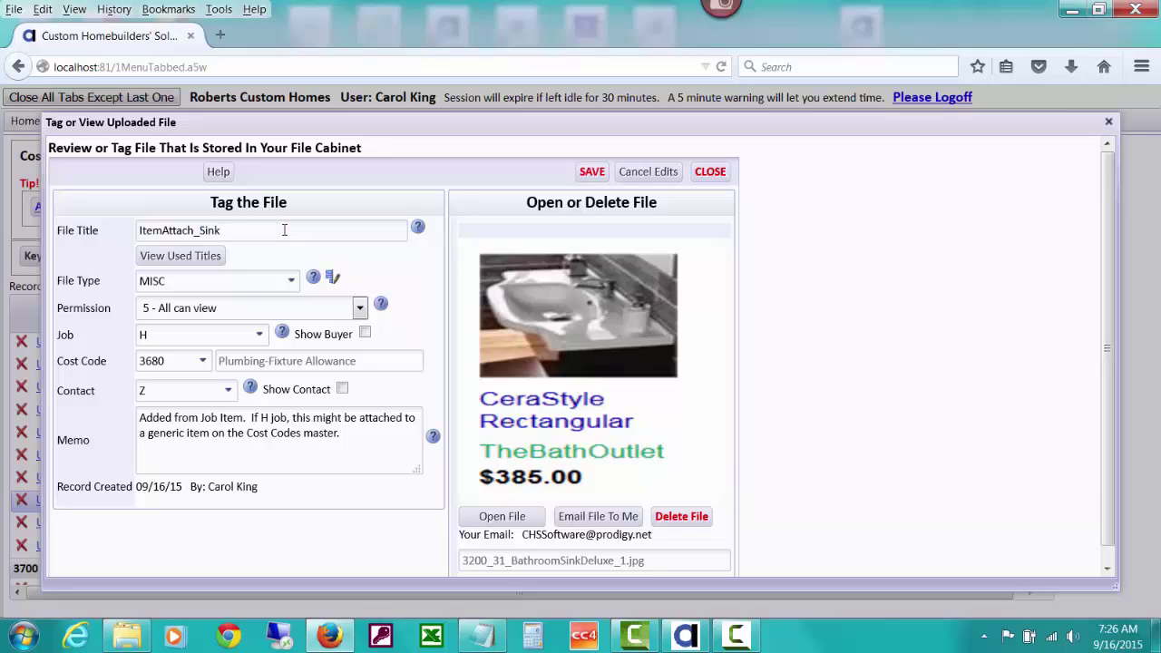
text(_CeraStyle)
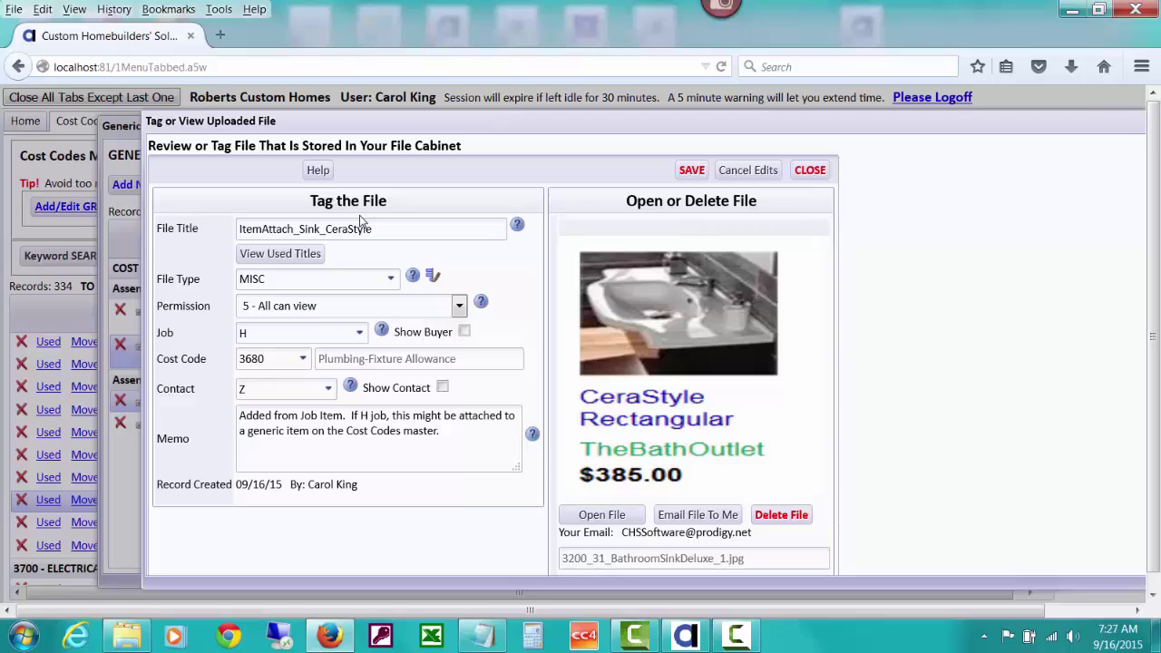
click(366, 277)
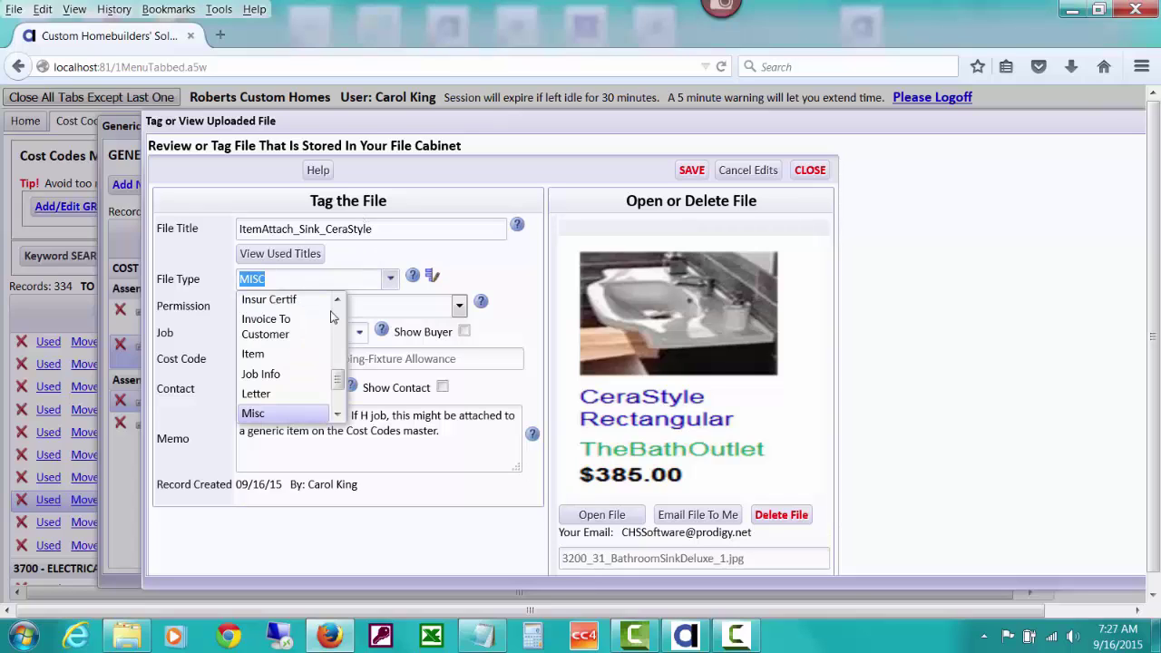
click(284, 360)
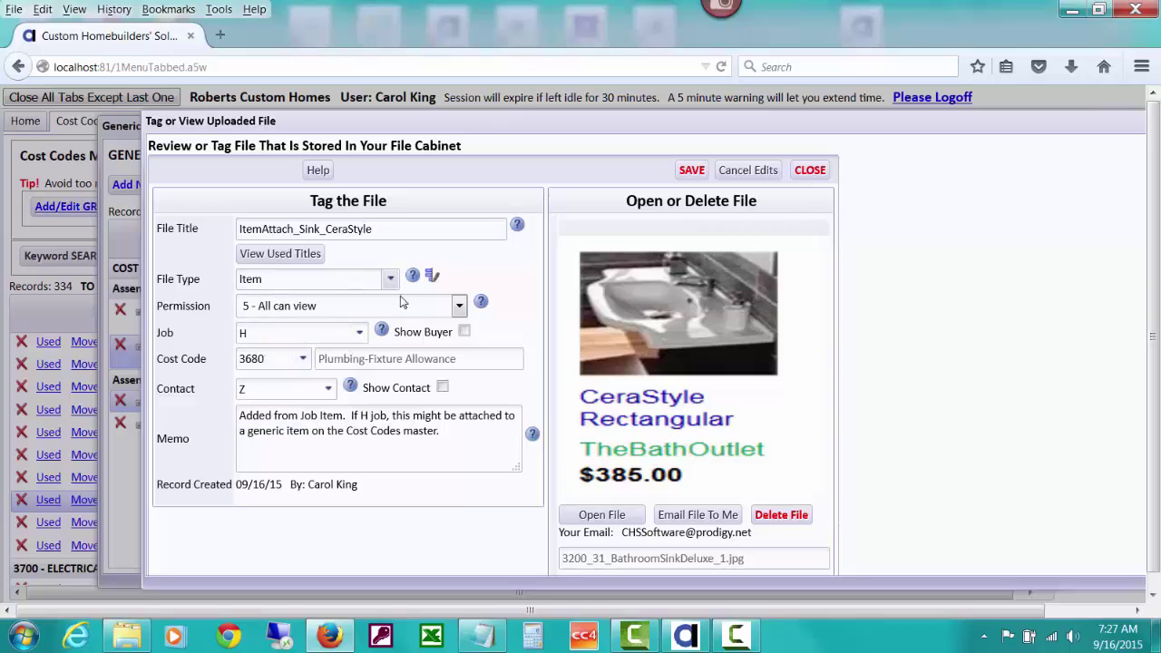
Look over the list of file types, and save the sink photo's tags, closing the attachment windows.
click(432, 280)
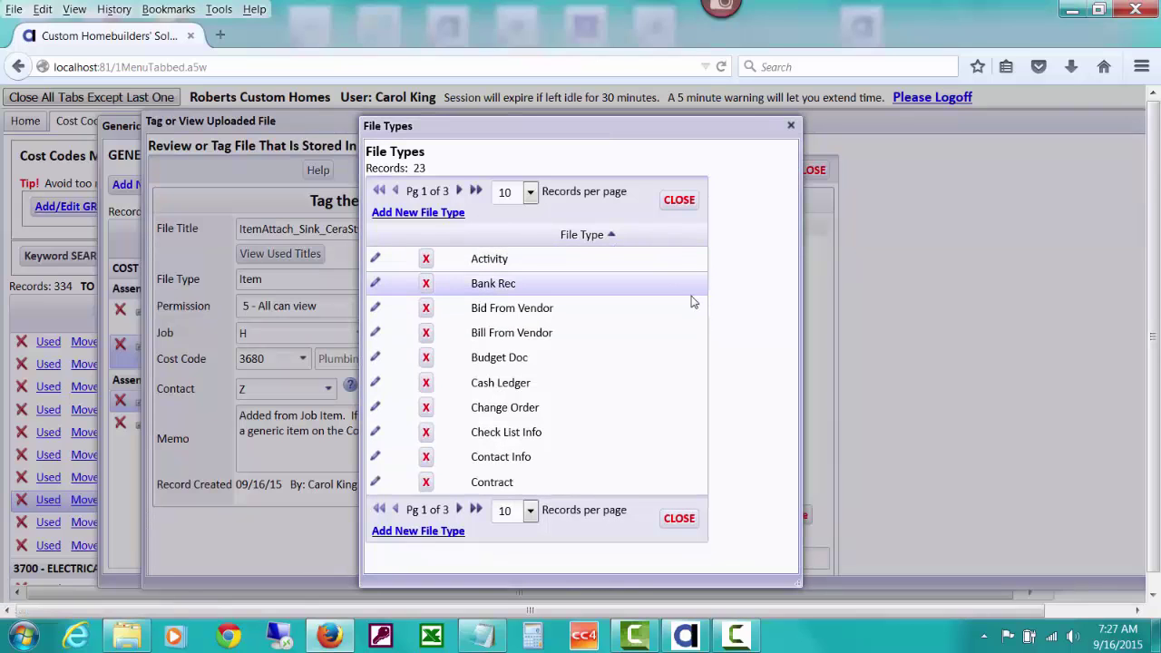
click(679, 201)
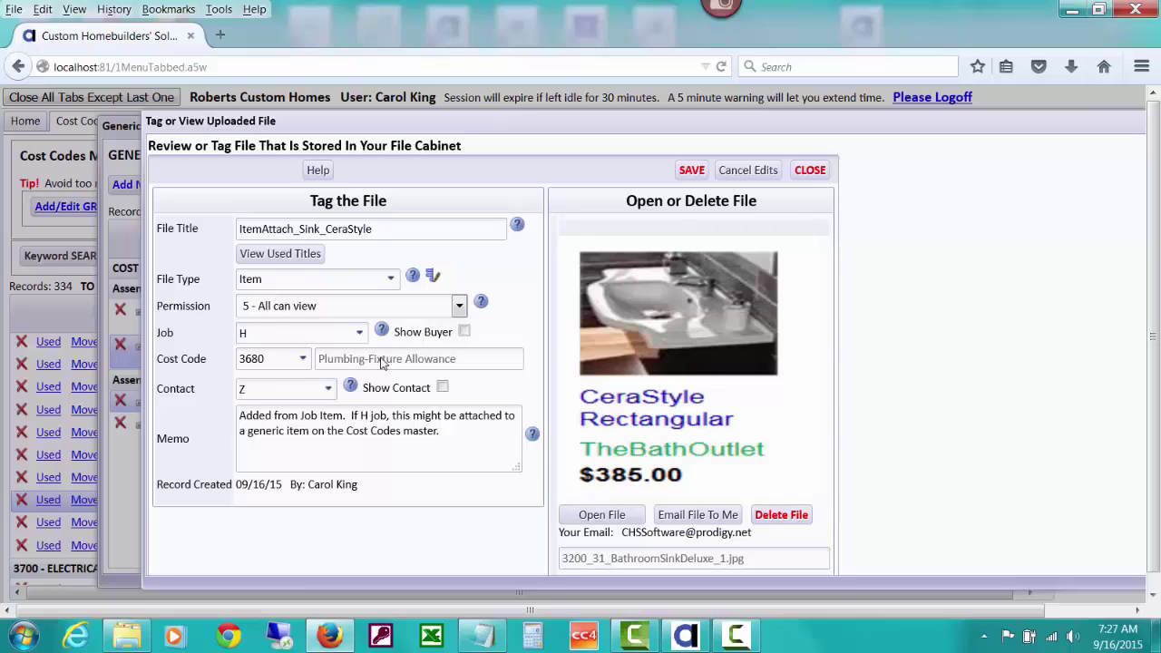
click(690, 171)
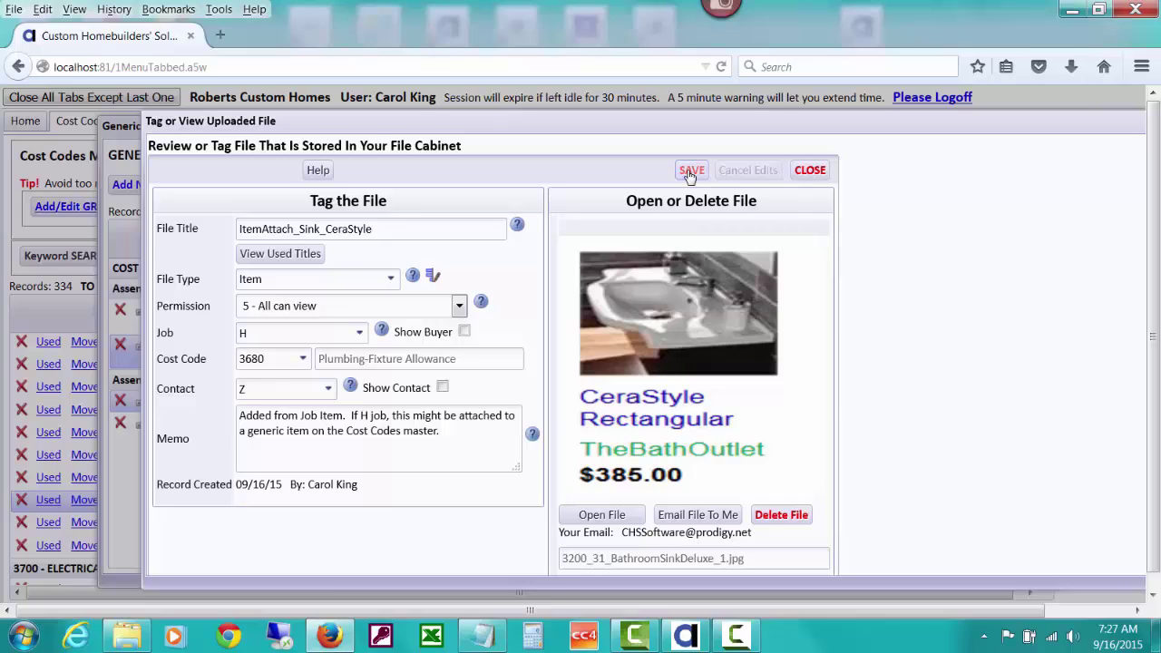
click(810, 172)
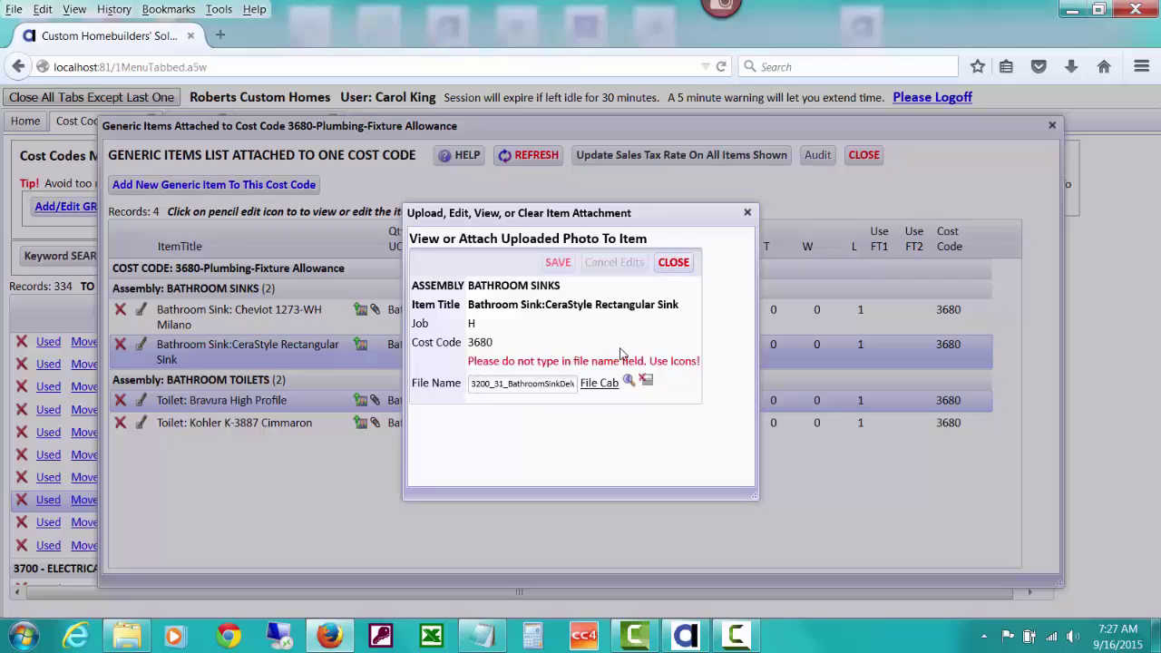
click(673, 263)
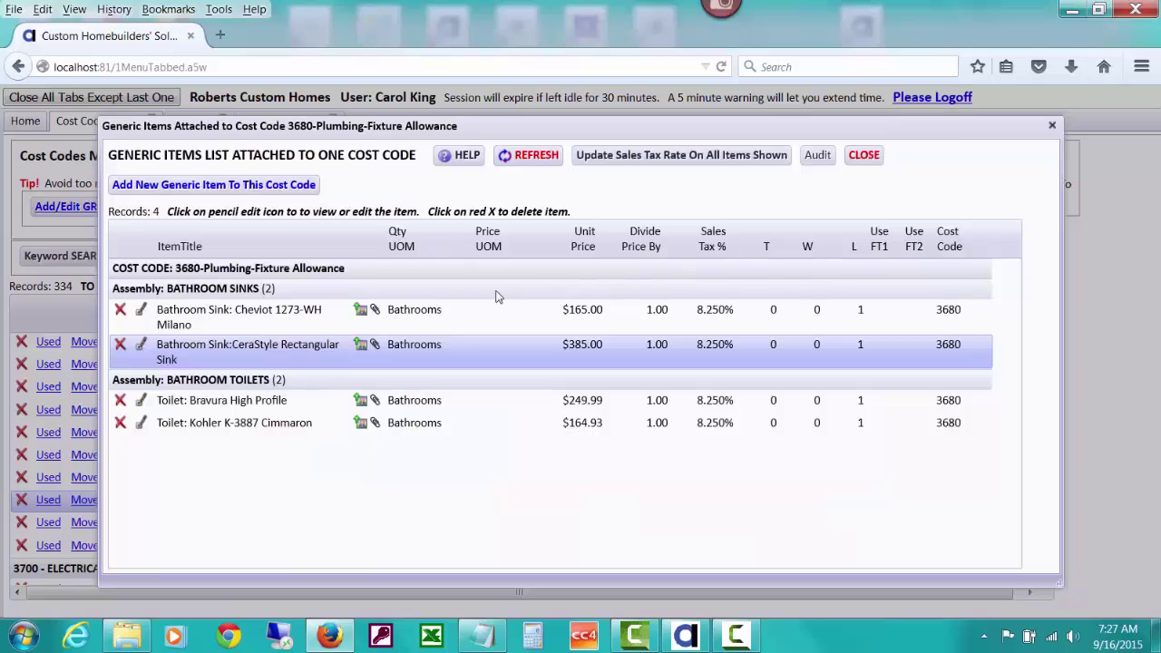
View the photo attached to the CeraStyle Rectangular Sink item and check the item's attachment details.
click(378, 347)
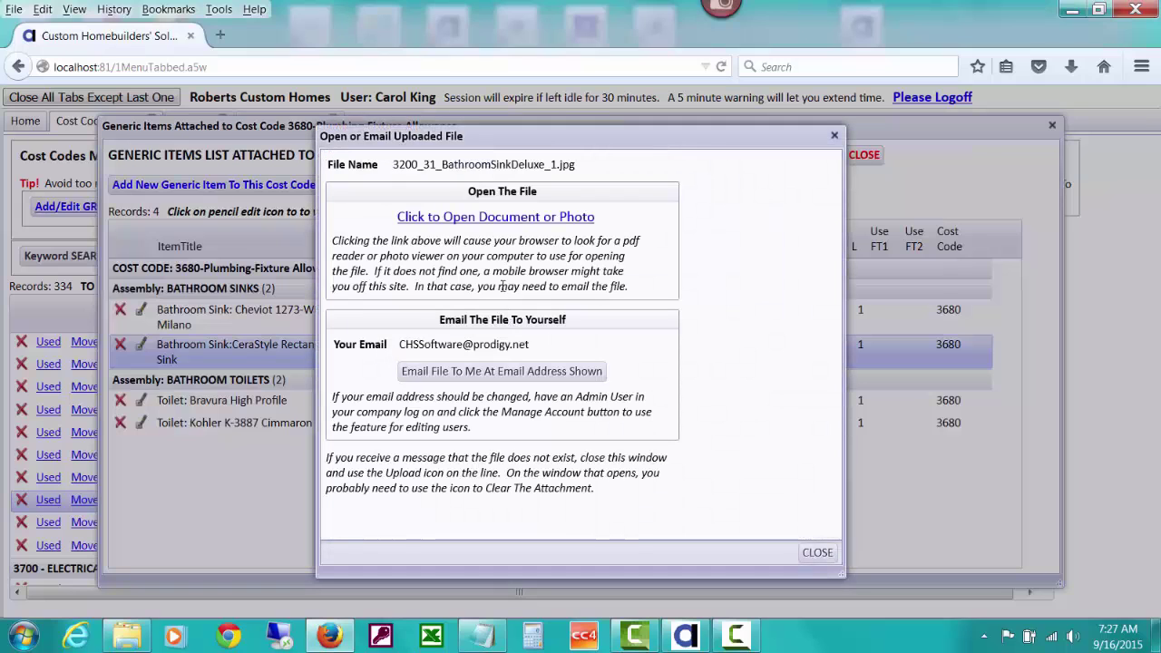
click(575, 217)
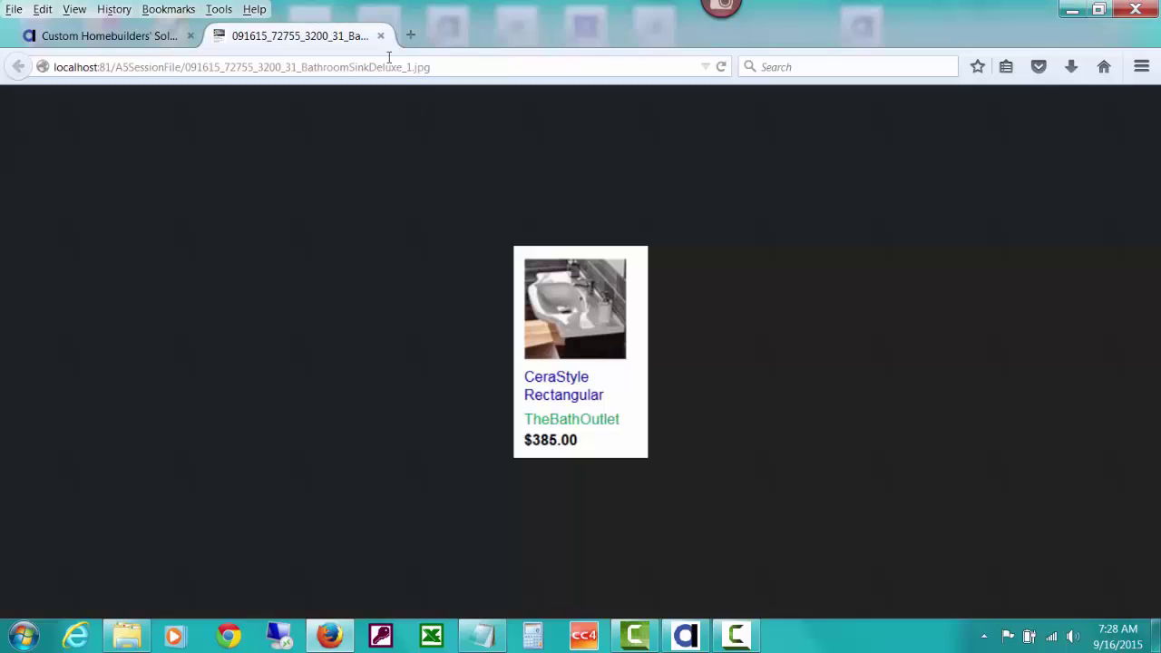
click(380, 35)
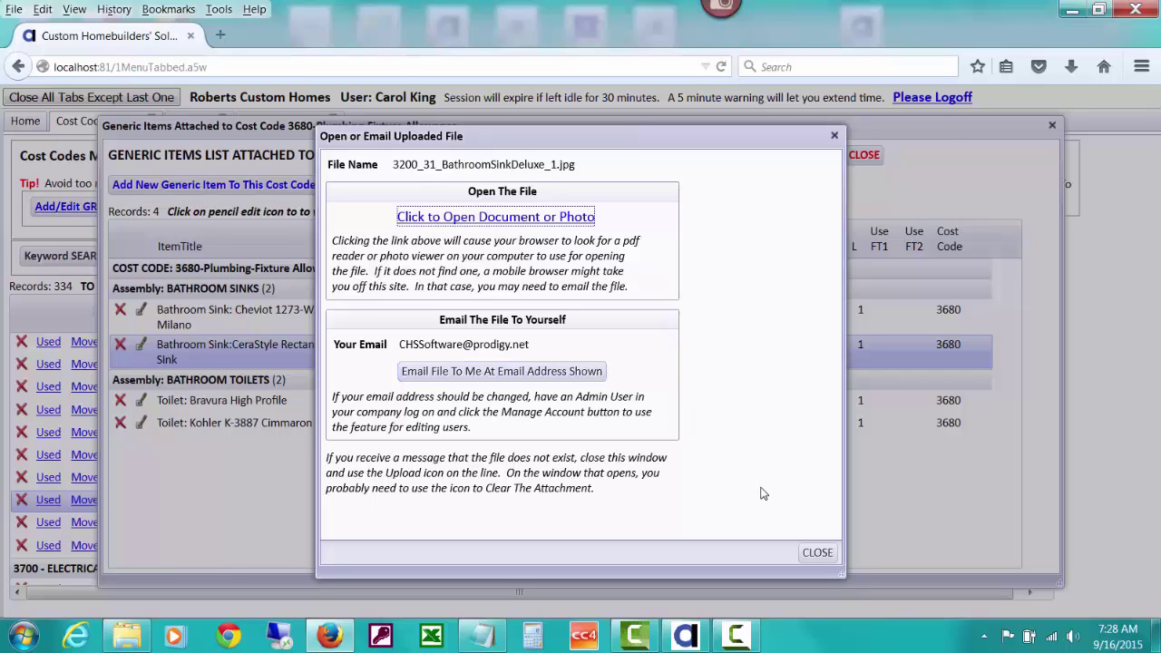
click(816, 554)
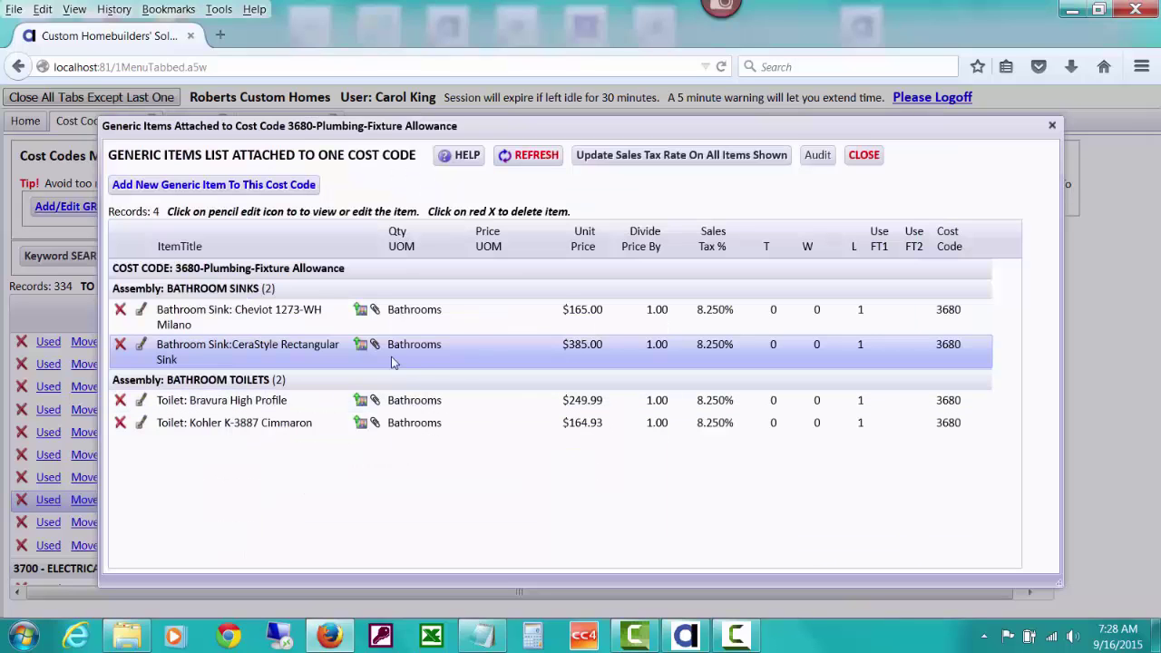
click(362, 348)
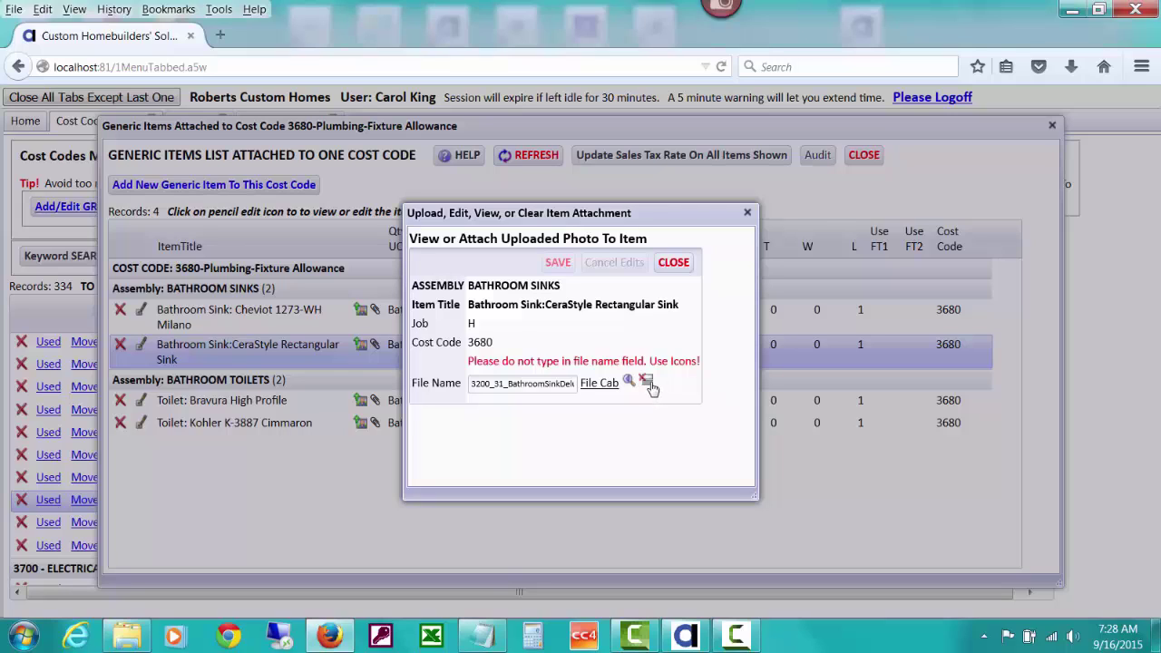
click(675, 262)
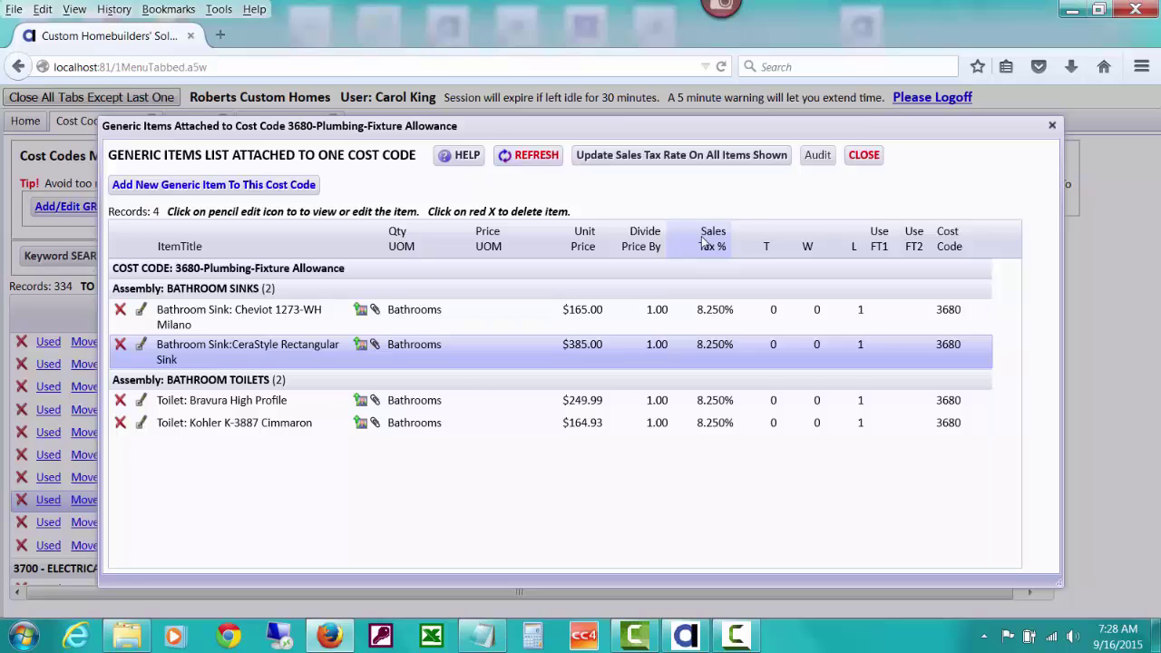
Leave the cost code's generic items list and run the report of generic items only with notes and photos.
click(865, 156)
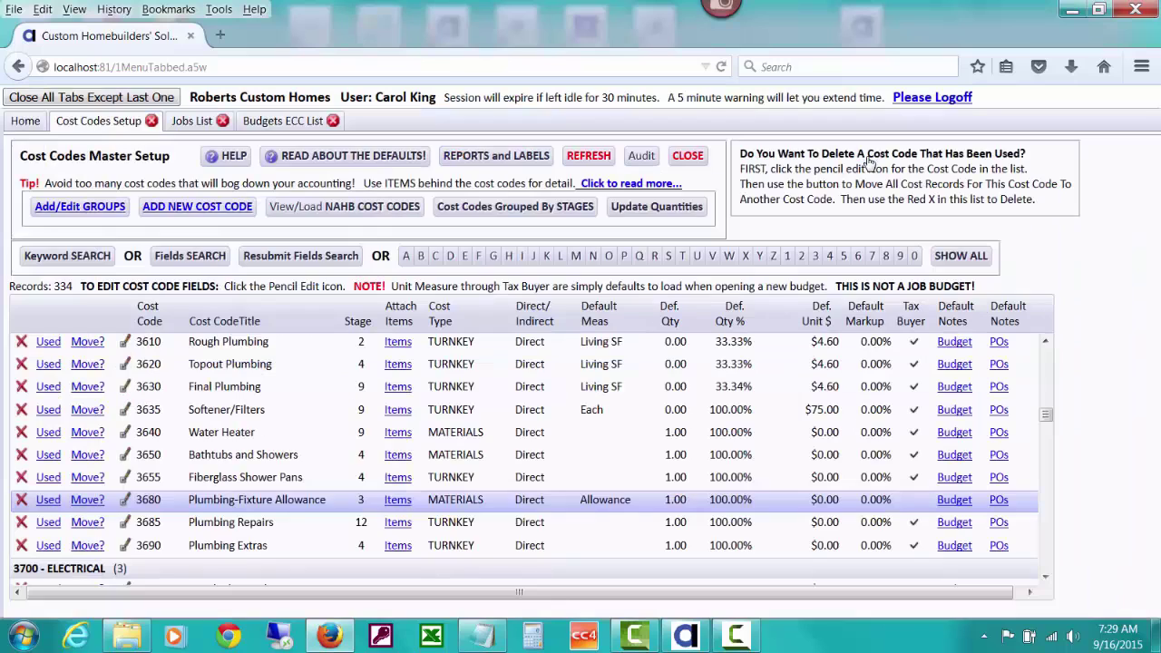
click(538, 157)
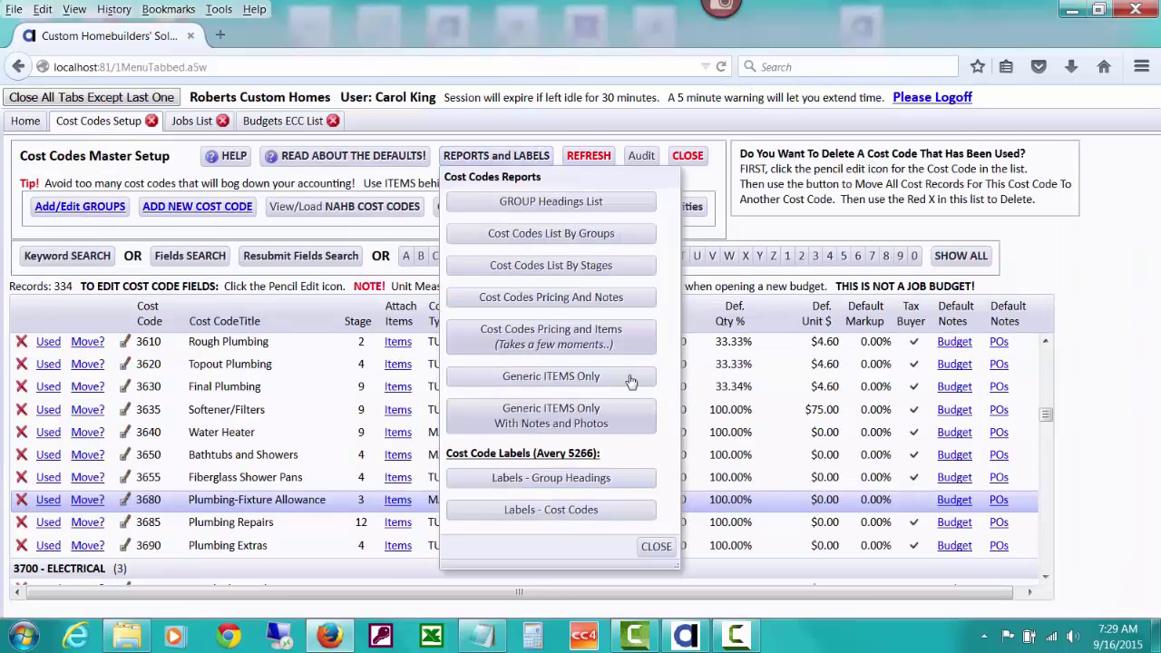
click(549, 423)
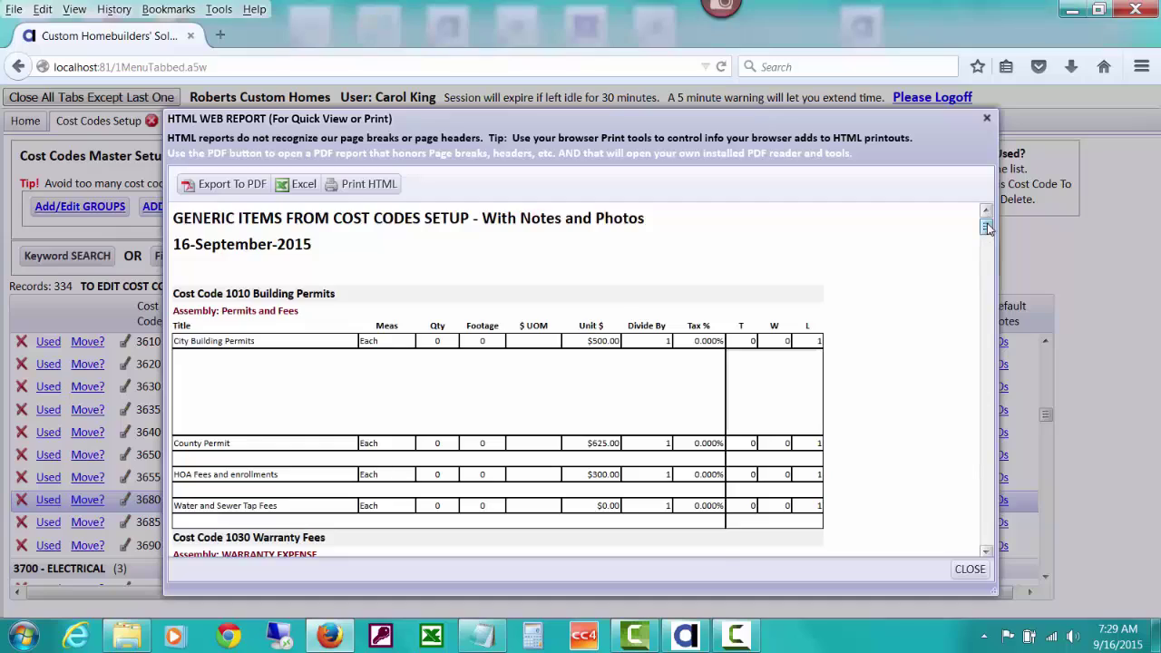
Look through the generic items report to the bathroom sinks and toilets of cost code 3680, and close the report.
drag(987, 227, 949, 435)
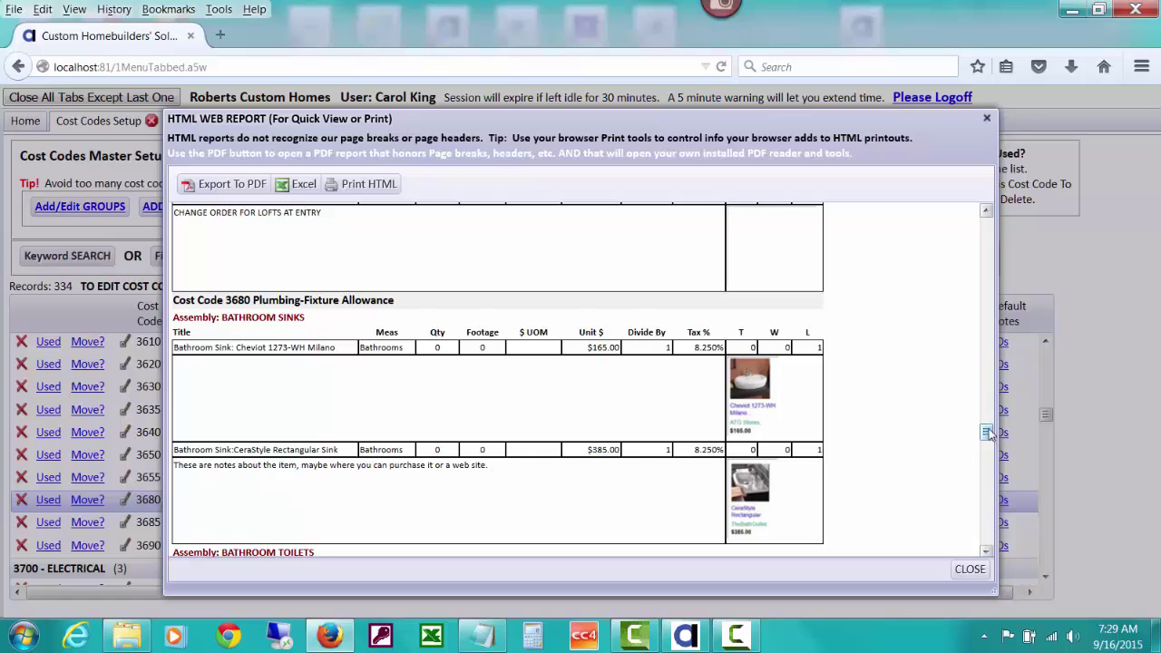
drag(987, 433, 987, 456)
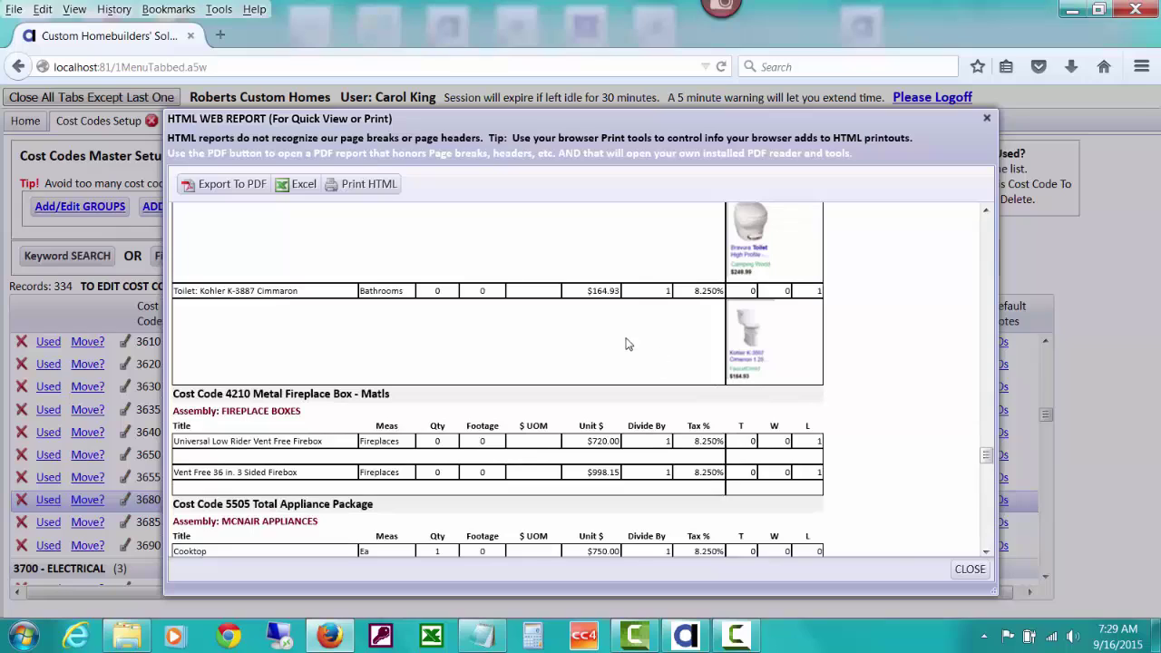
click(968, 577)
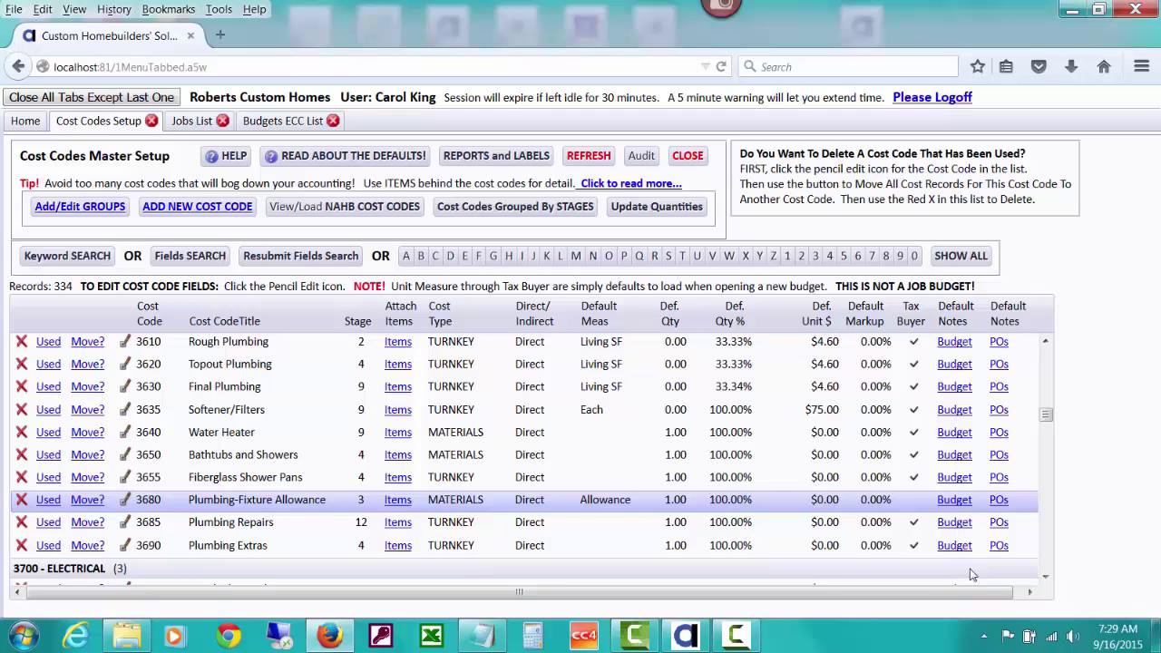
View the generic items attached to cost code 4210 Metal Fireplace Box - Matls, and close the list.
drag(1046, 415, 1046, 440)
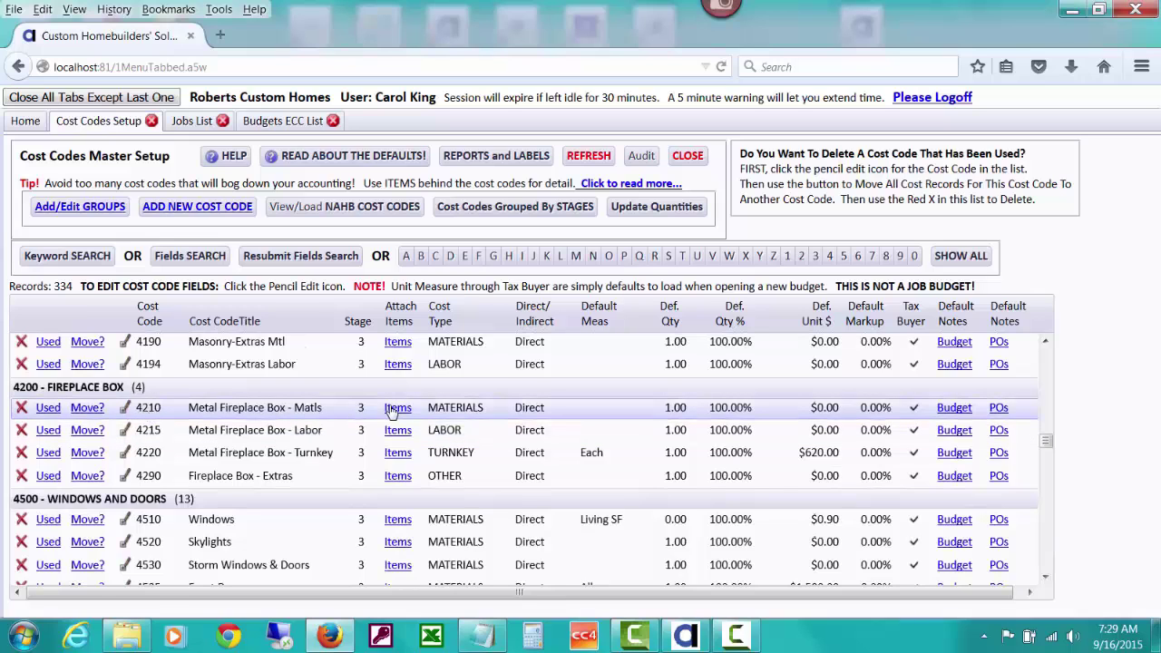
click(397, 410)
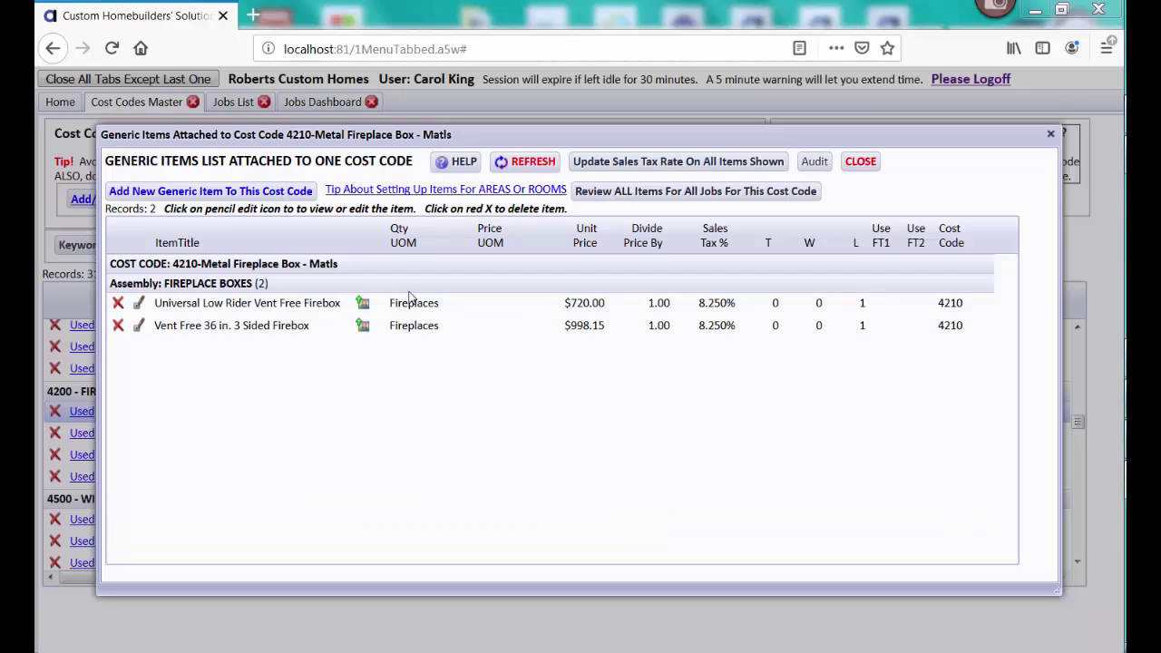
click(861, 162)
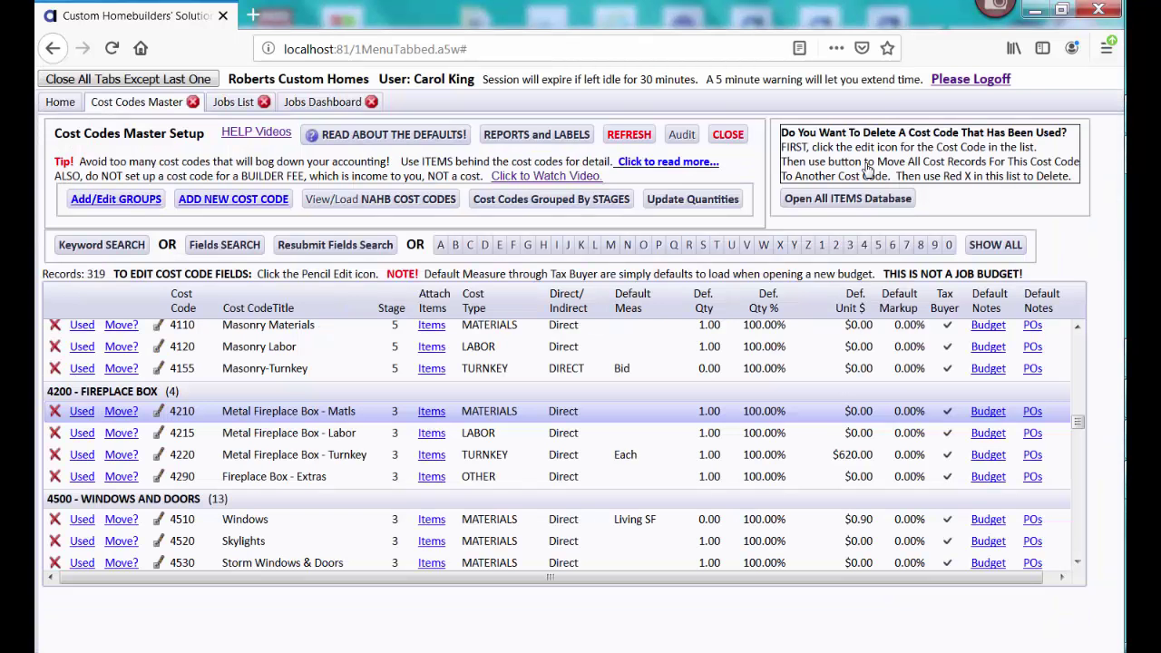
Filter the jobs list to job codes starting with V and open the setup of job VISTA3813.
click(235, 103)
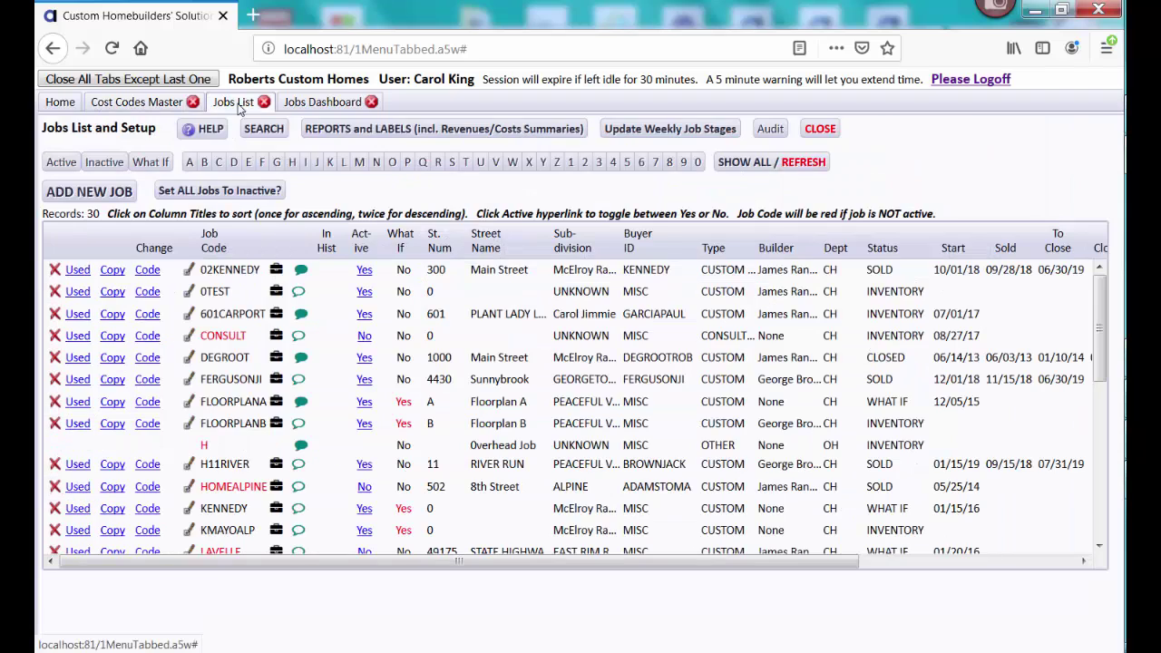
click(497, 163)
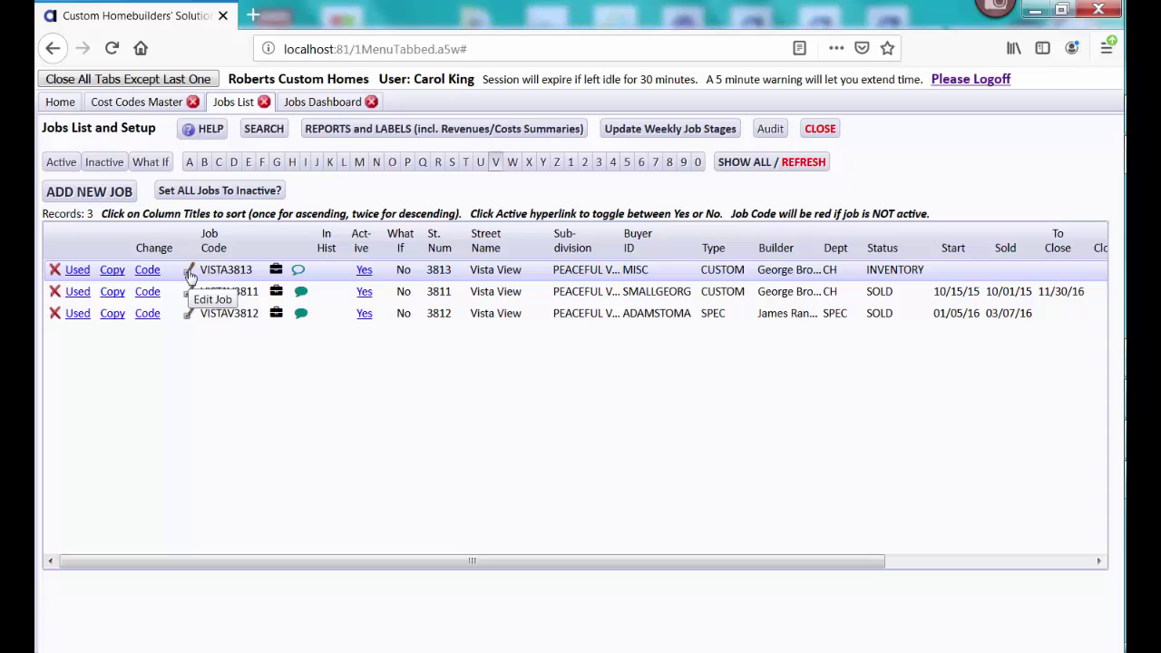
click(190, 275)
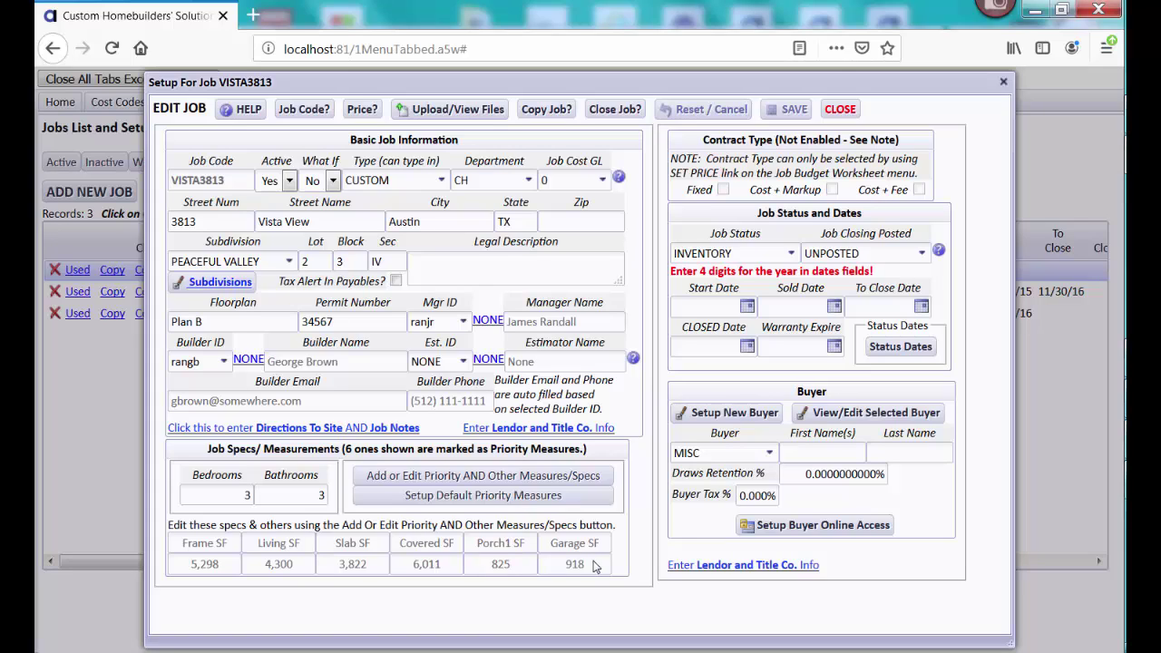
Check the specs and measurements of job VISTA3813, including Fireplaces, and close the specs and job setup.
click(498, 477)
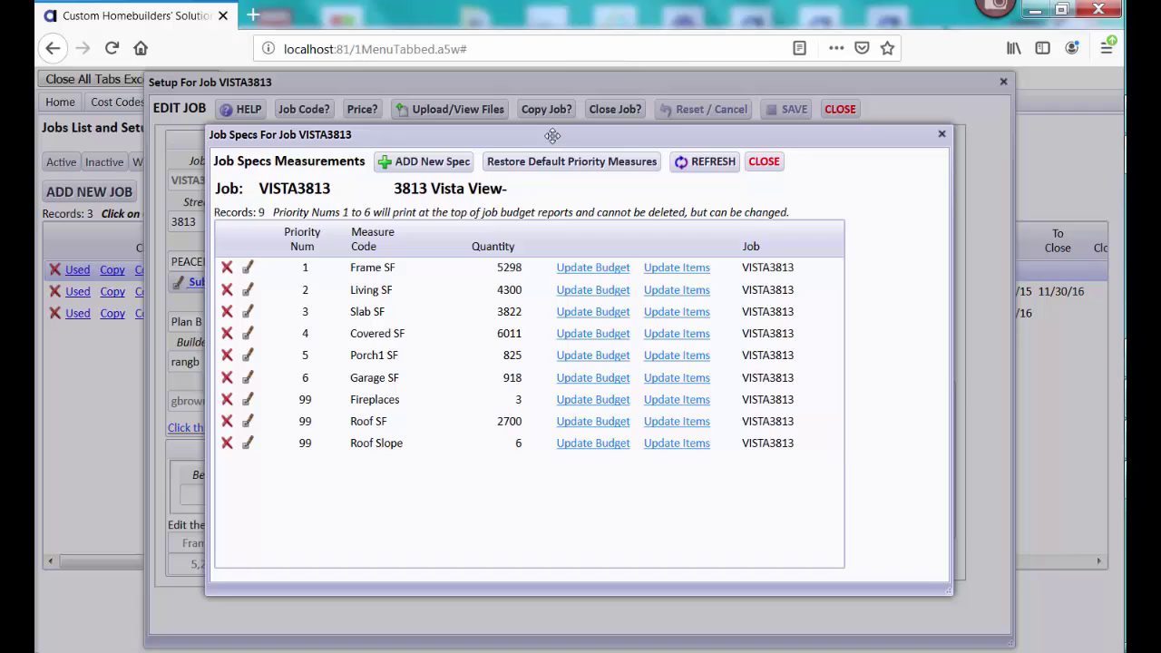
drag(518, 264, 523, 127)
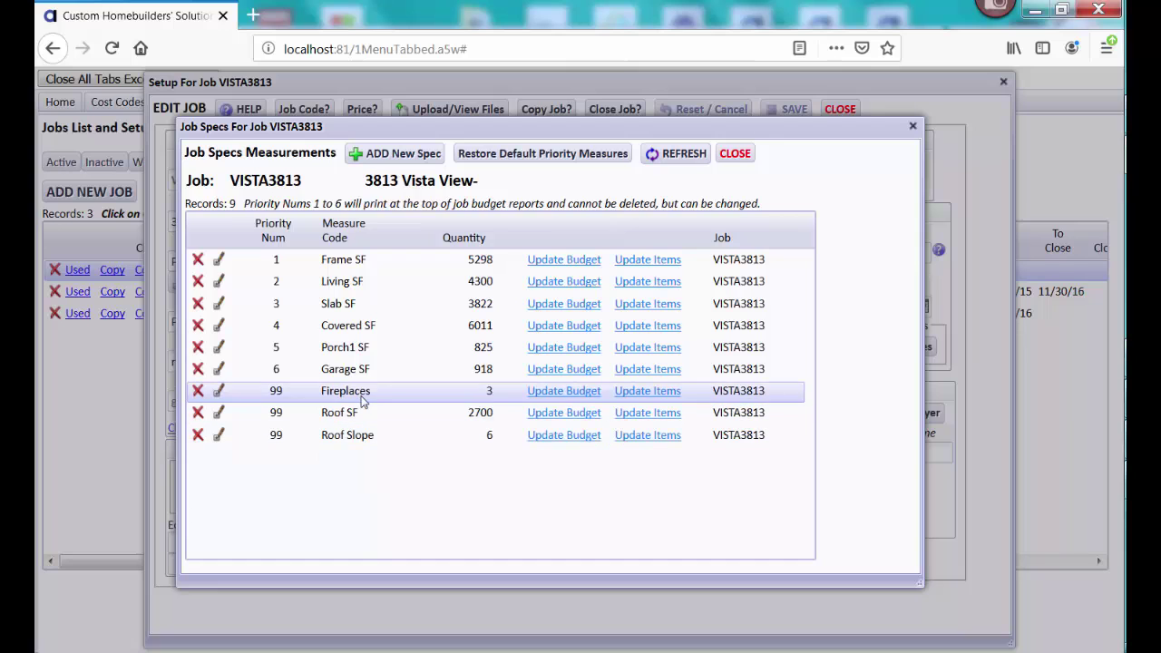
click(735, 156)
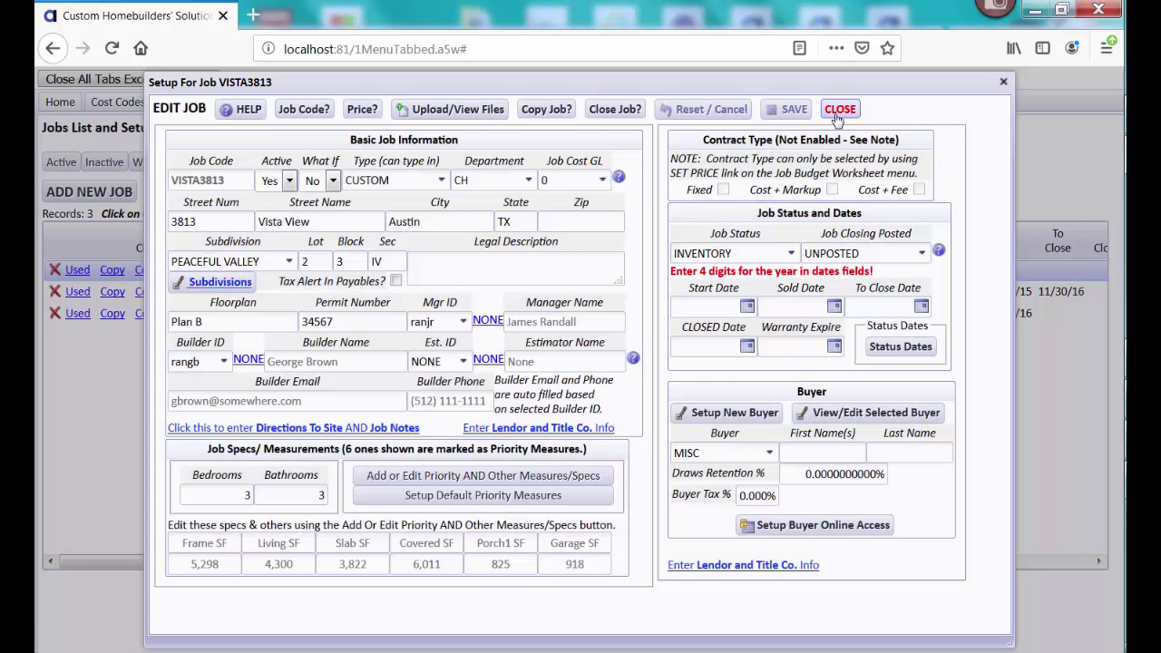
click(837, 115)
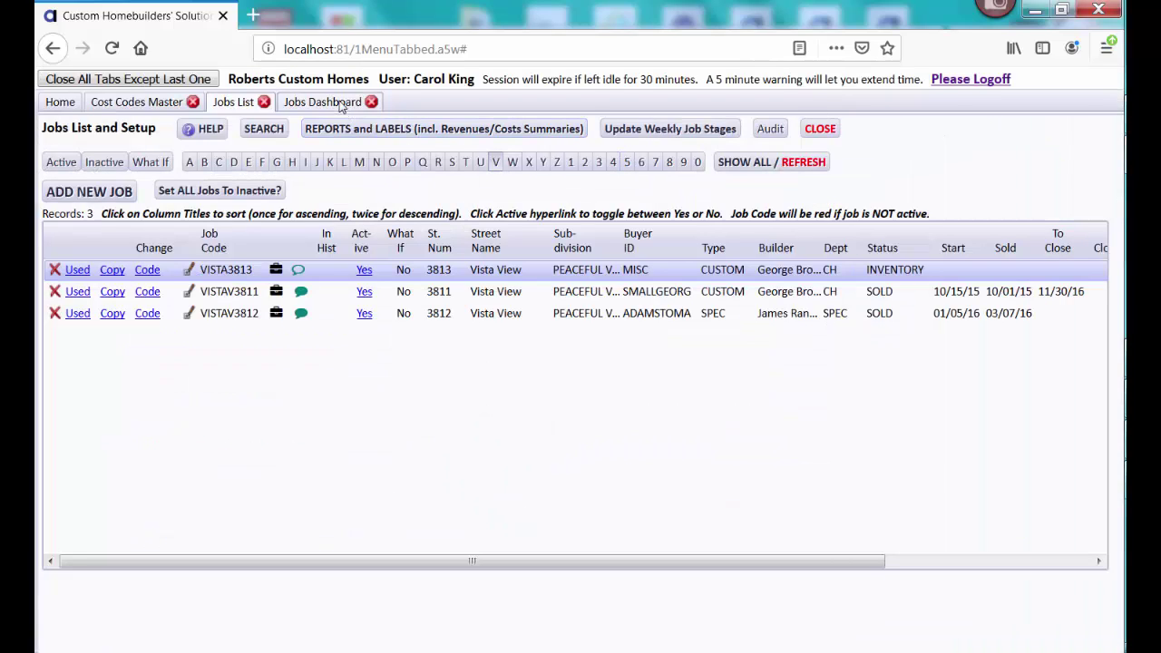
From the active jobs dashboard, open the budget creation choices for job VISTA3813.
click(60, 103)
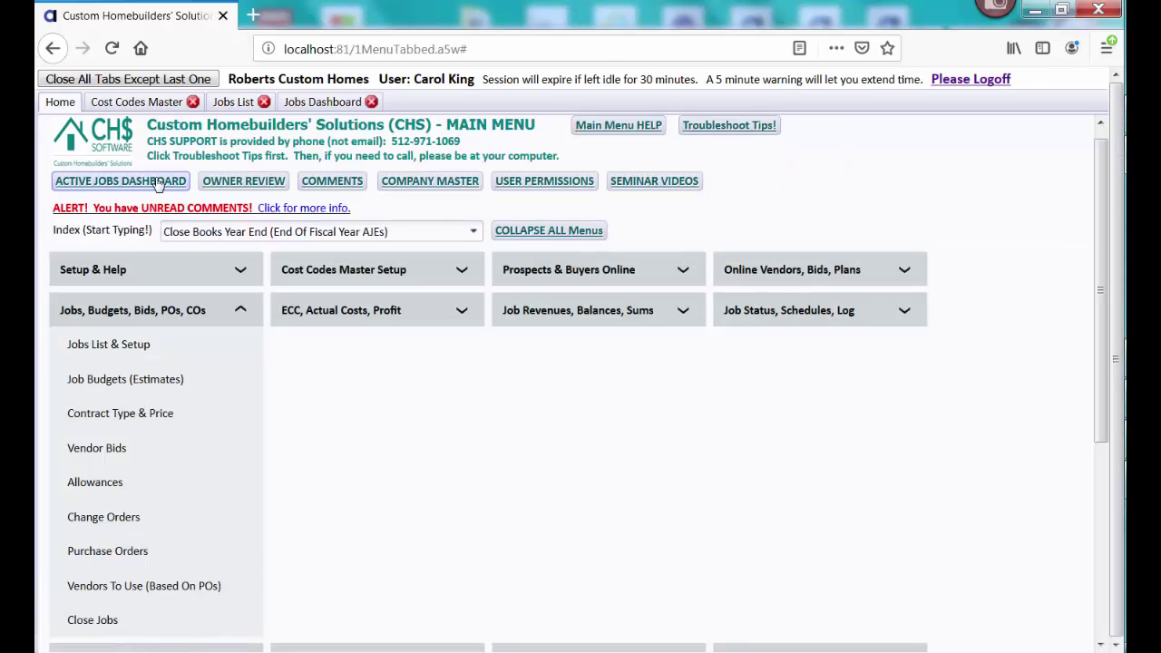
click(306, 103)
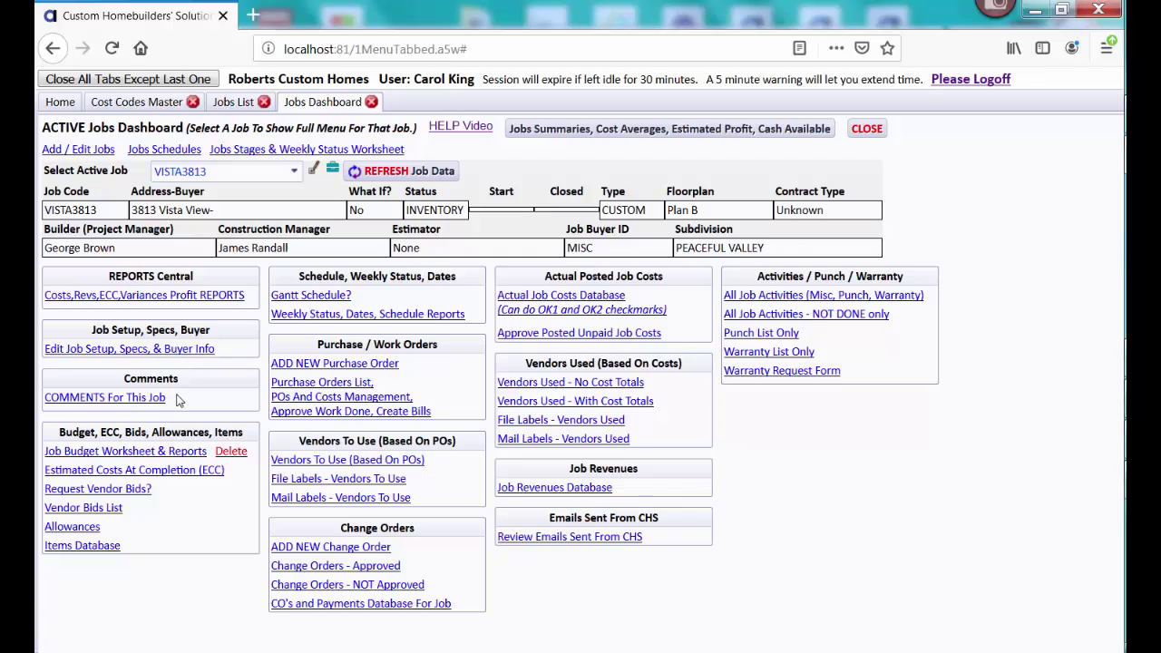
click(146, 452)
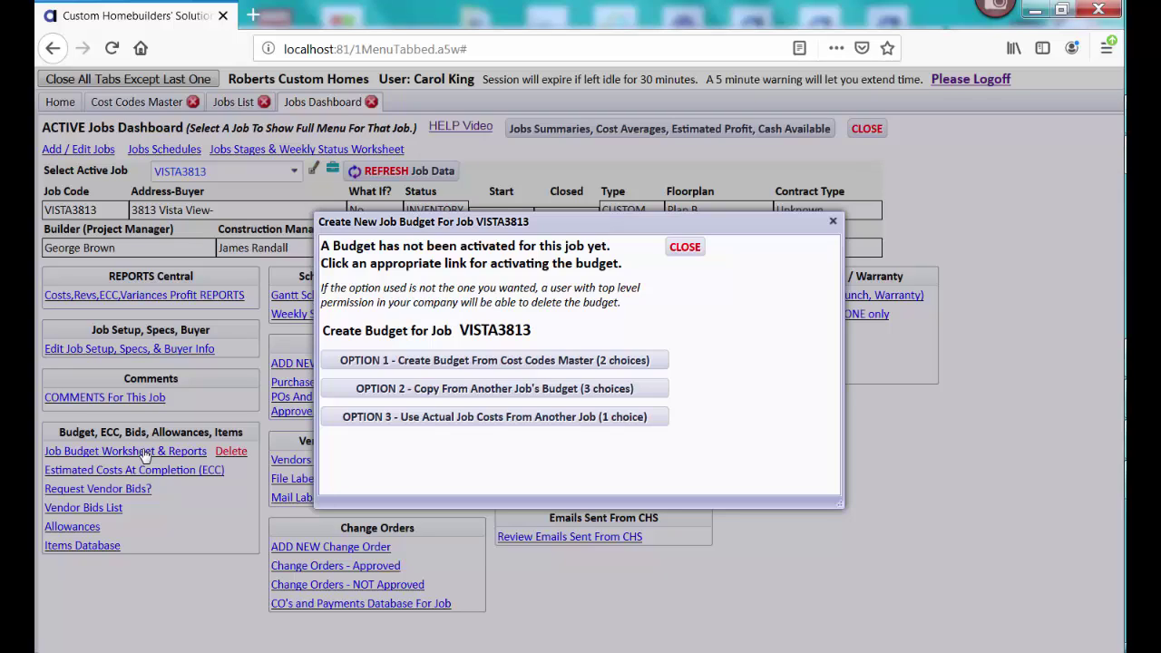
Compare the choices for creating the budget from the Cost Codes Master and for copying it from another job's budget.
click(435, 362)
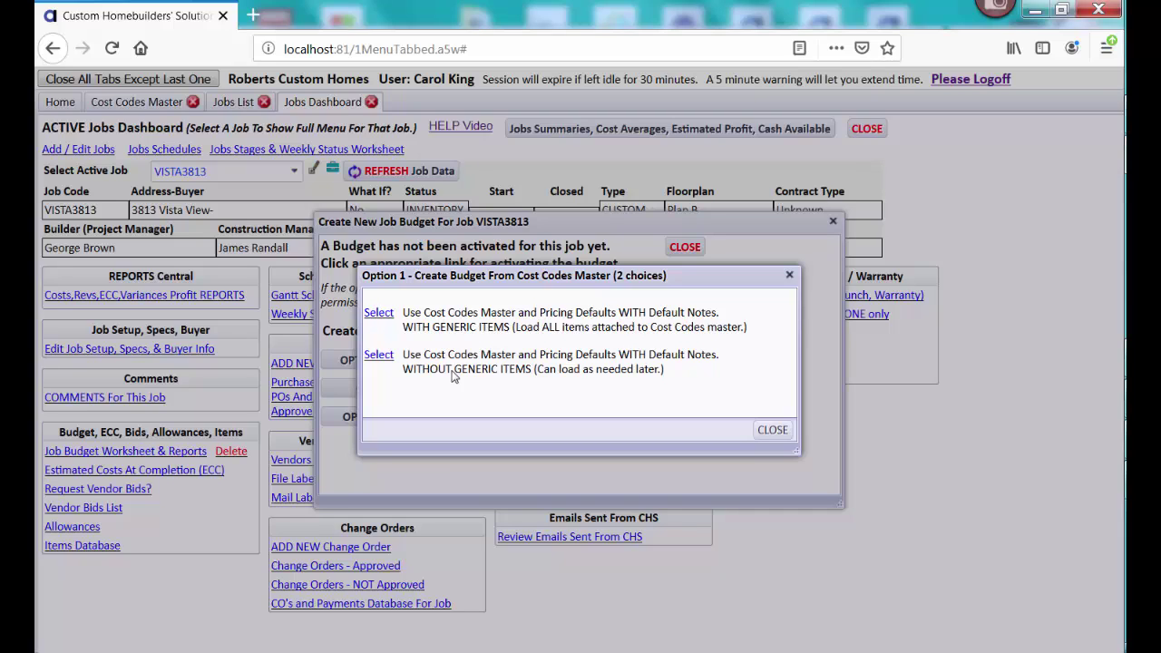
click(774, 432)
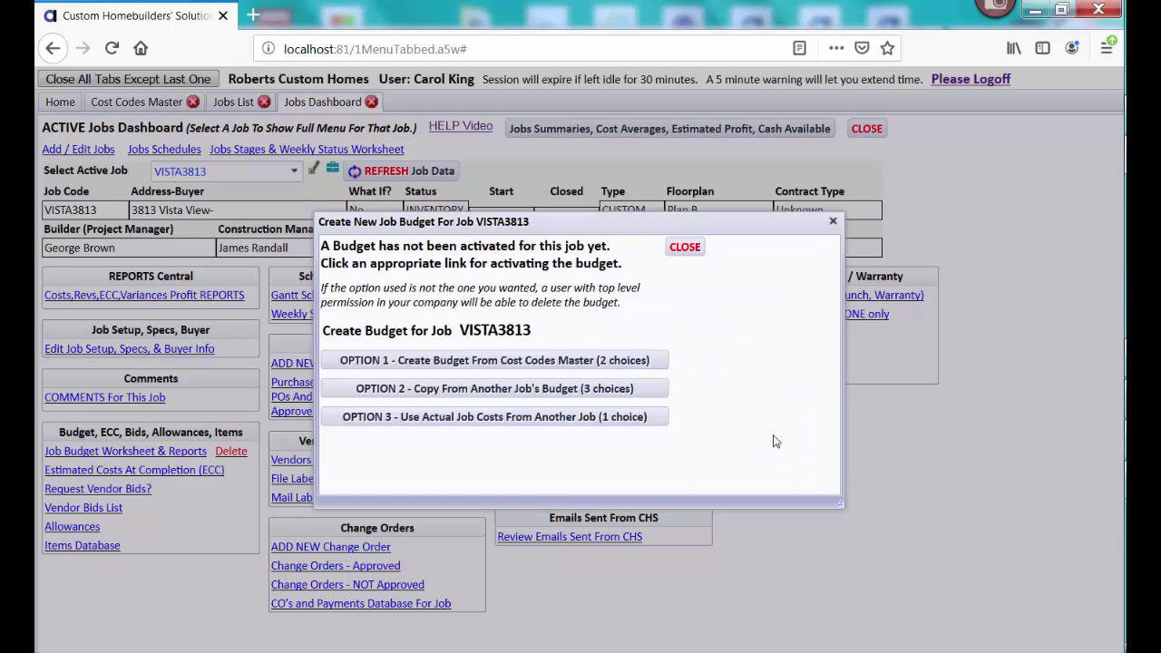
click(606, 391)
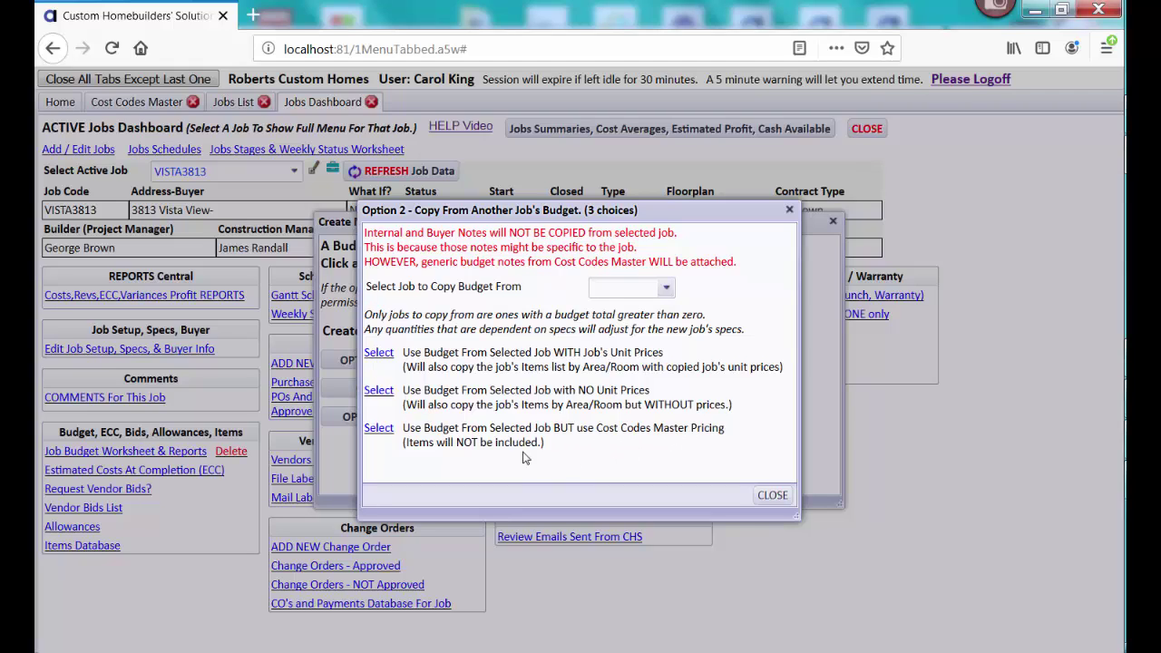
click(772, 494)
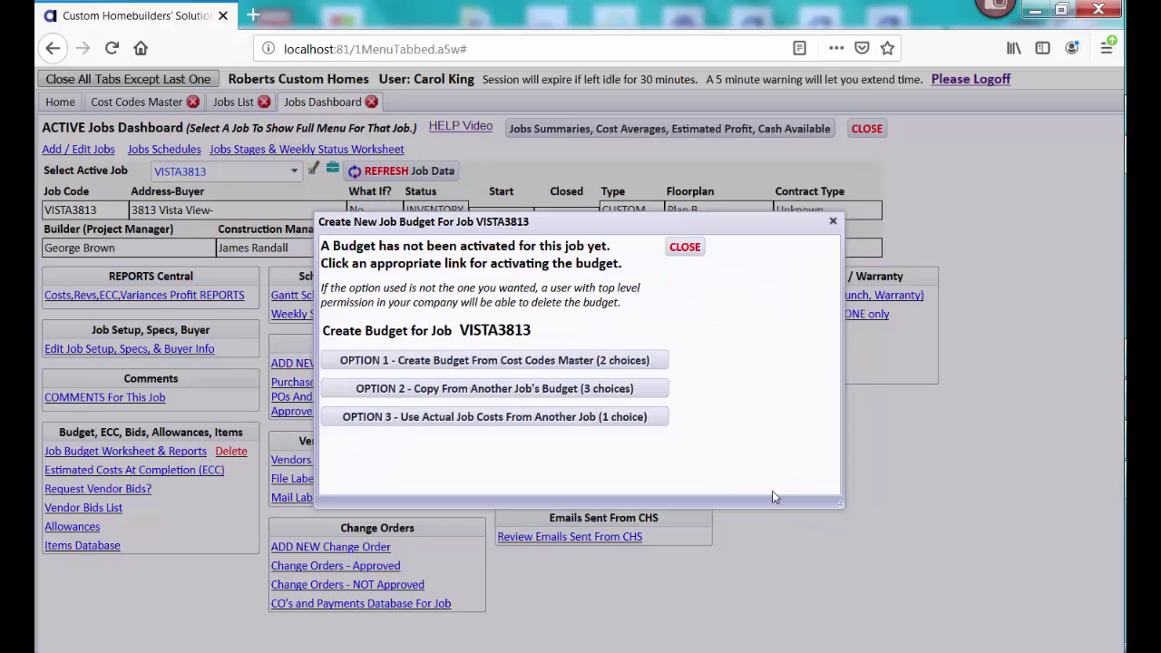
Create the VISTA3813 budget from the Cost Codes Master with pricing defaults, default notes and all generic items, including item photos.
click(619, 363)
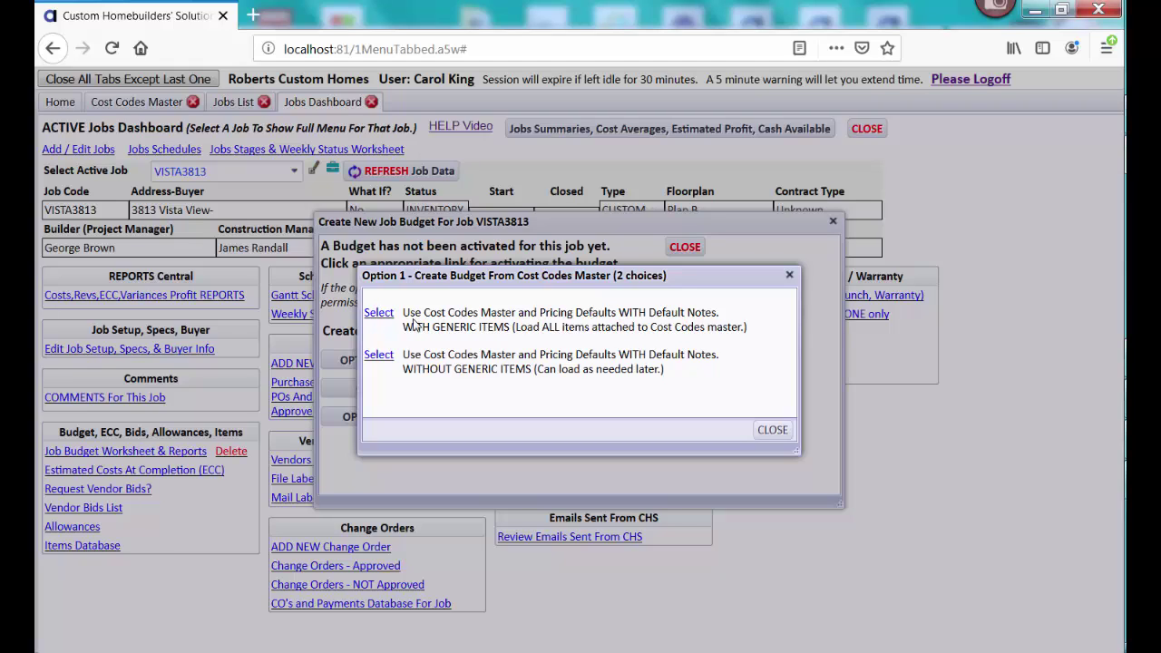
click(381, 314)
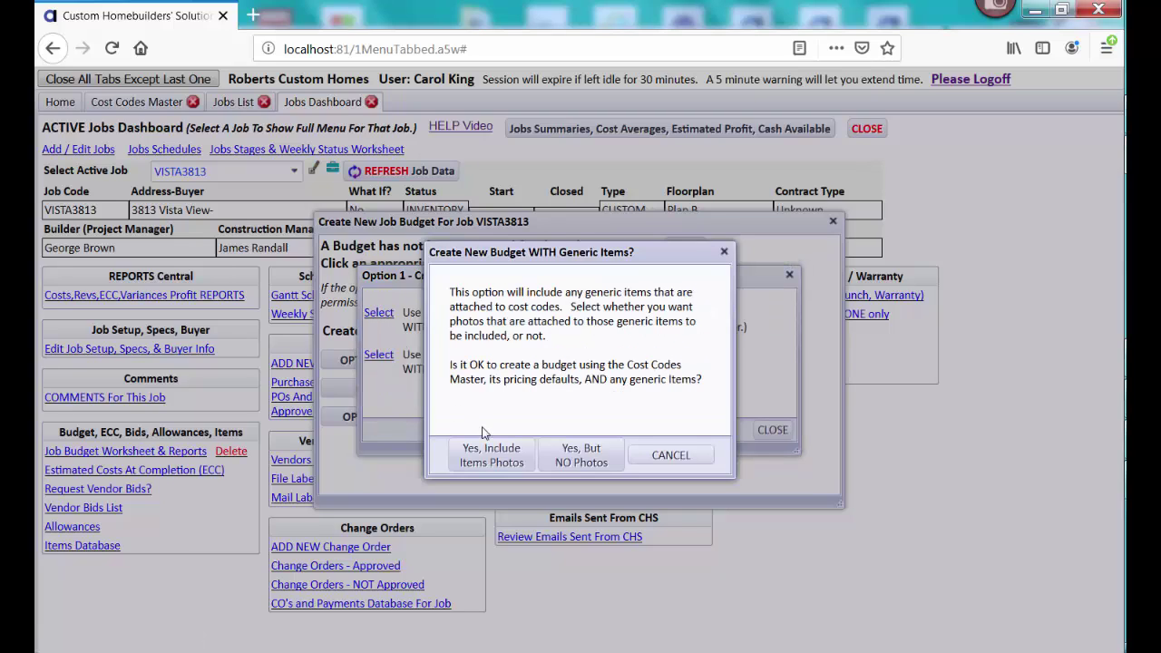
click(505, 455)
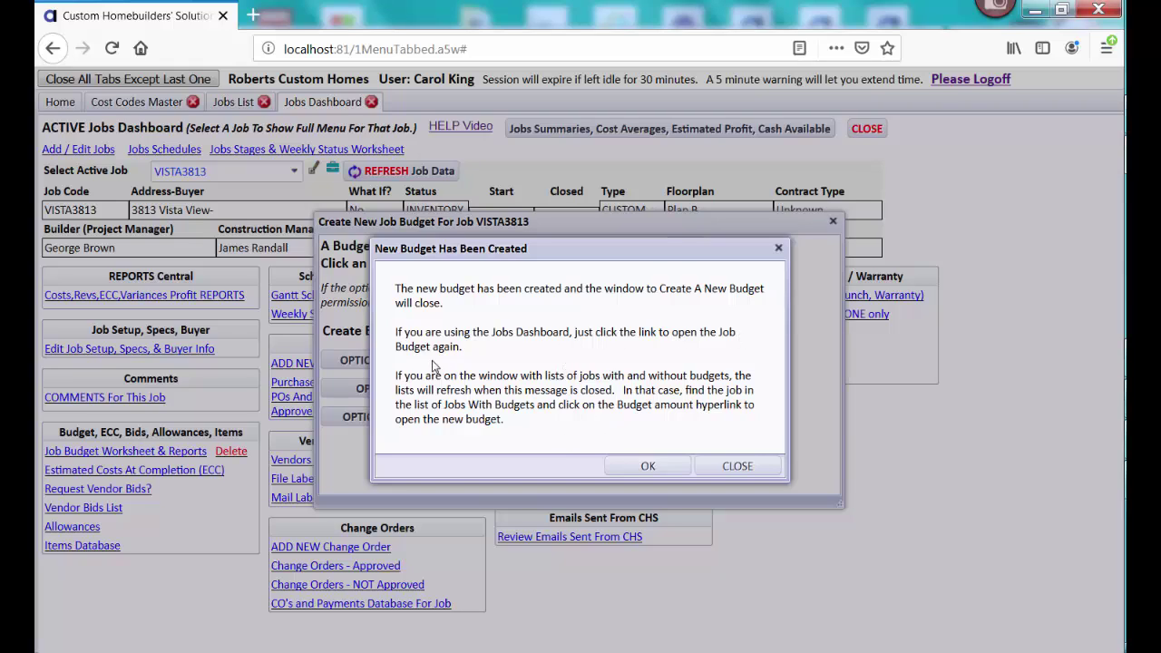
click(635, 466)
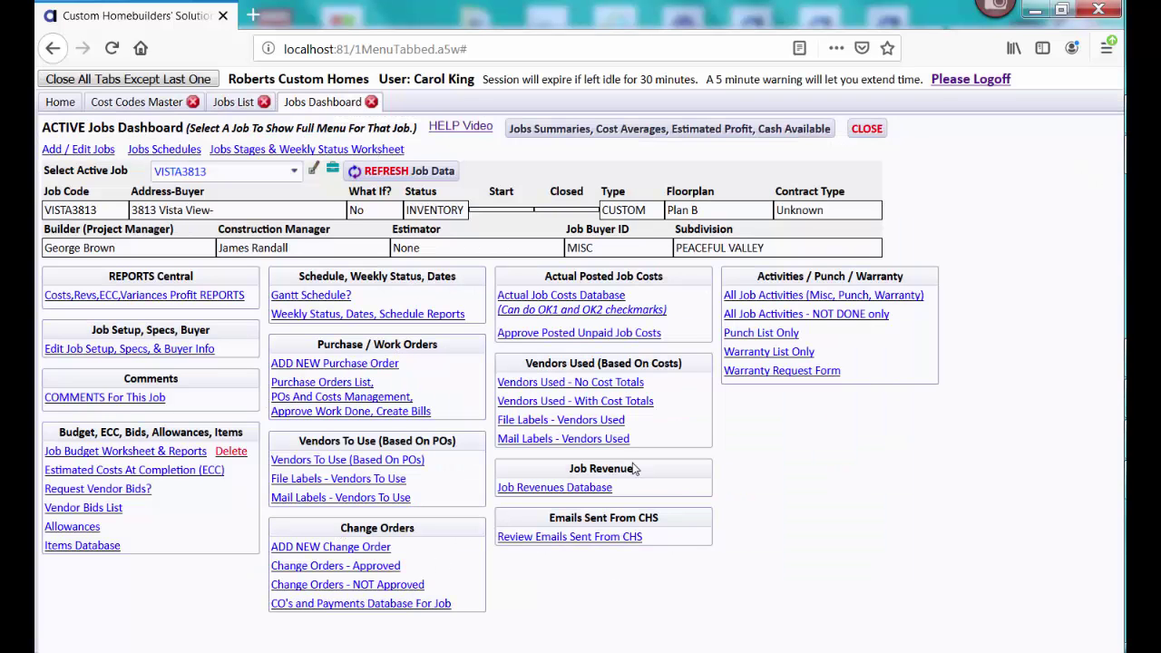
Open the VISTA3813 budget worksheet, examine how the 1127 Engineering - Foundation Dsgn total is calculated, and find the 4200 Fireplace Box group.
click(168, 453)
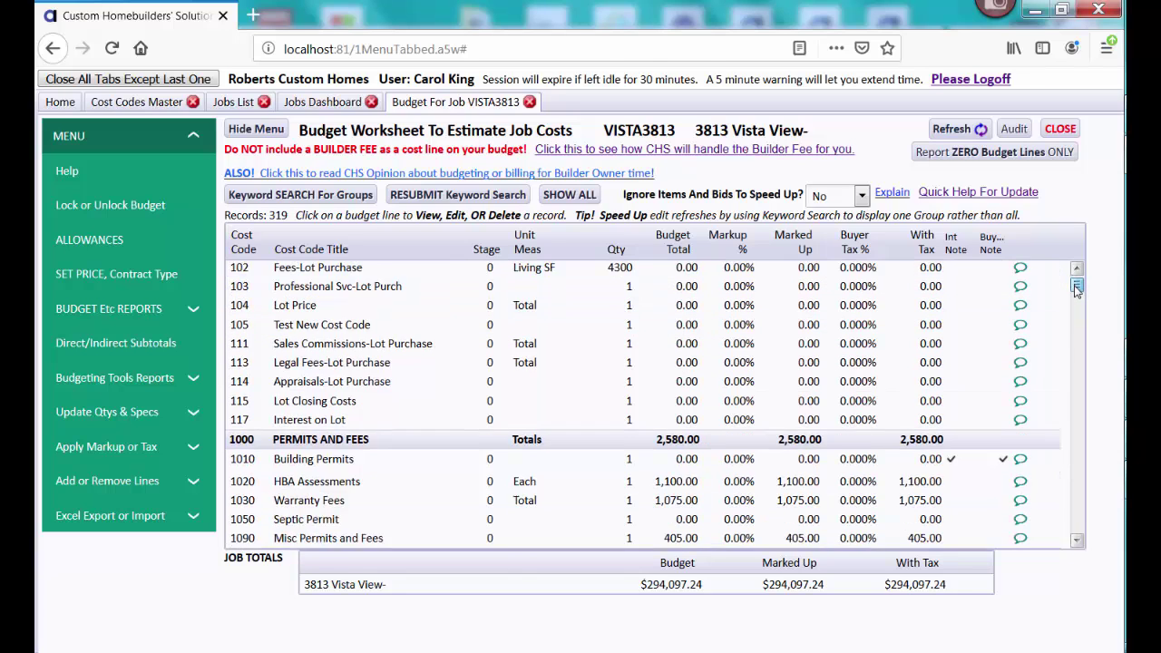
scroll(1077, 288, down, 3)
drag(1077, 289, 1077, 300)
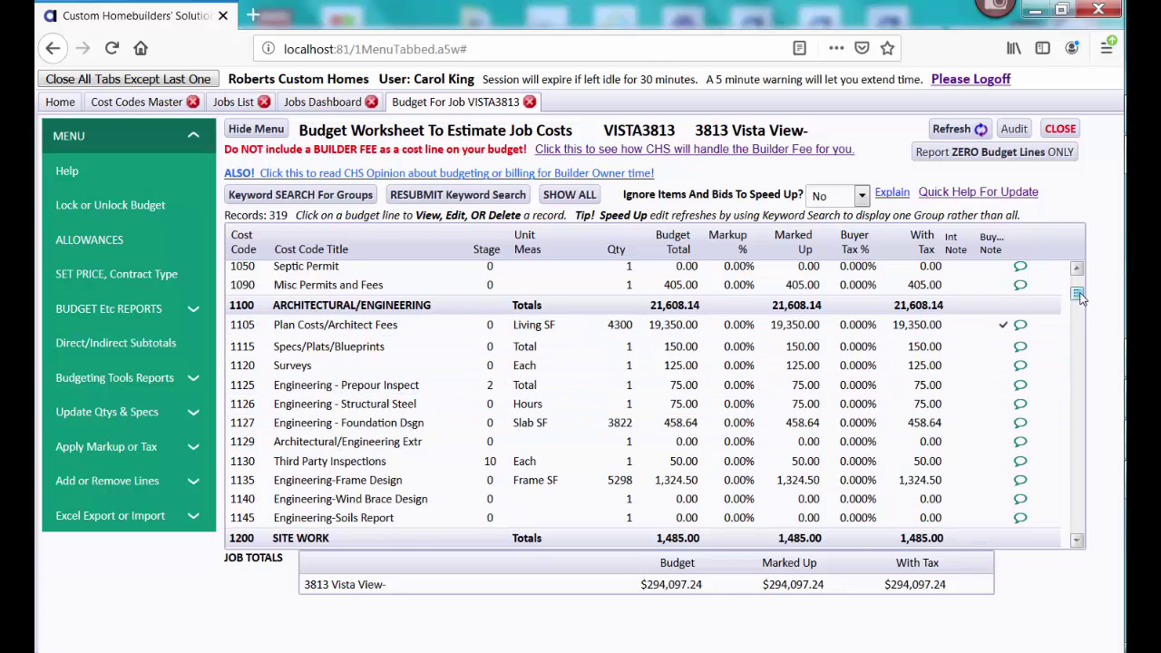
drag(1080, 294, 1079, 295)
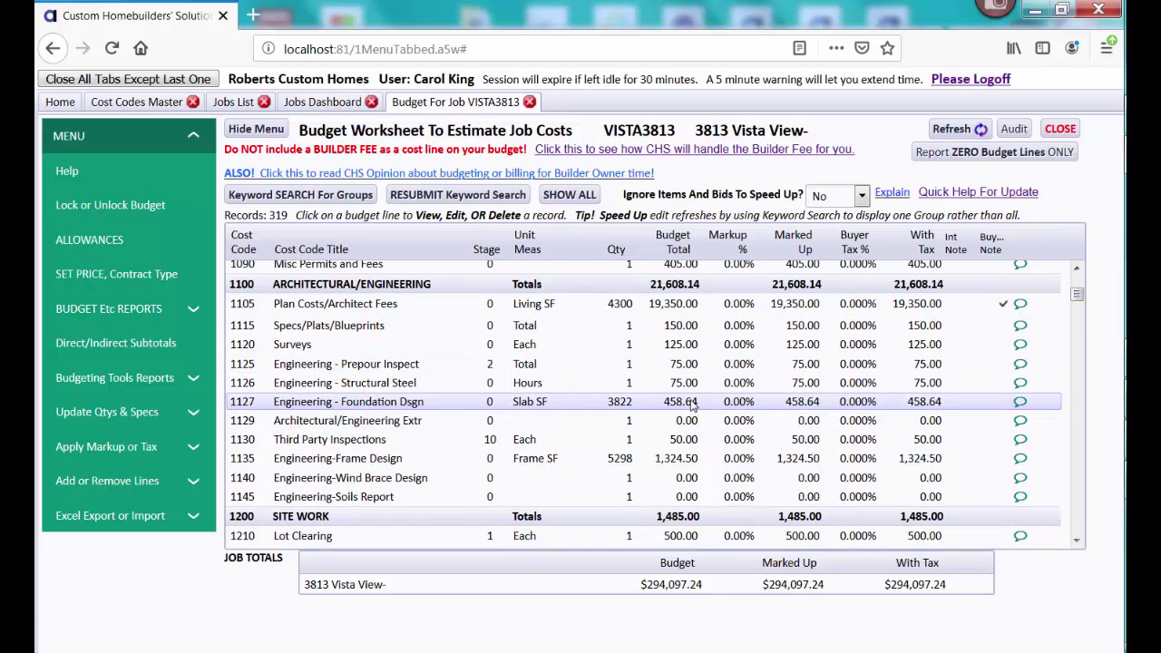
mouse_move(691, 407)
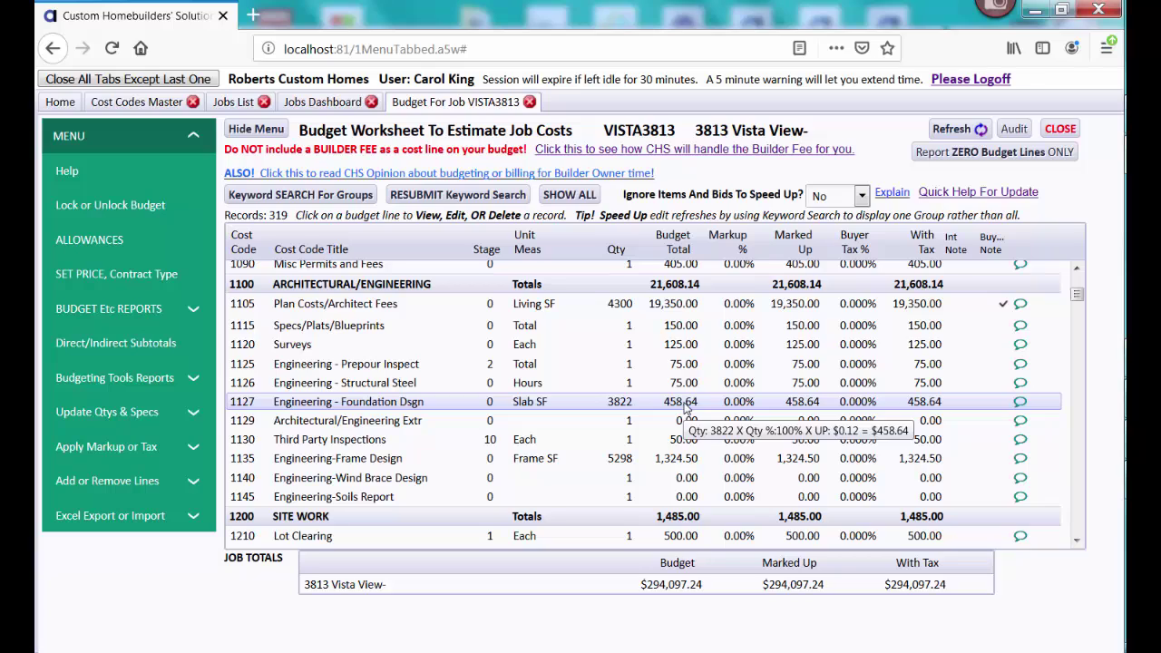
click(1080, 309)
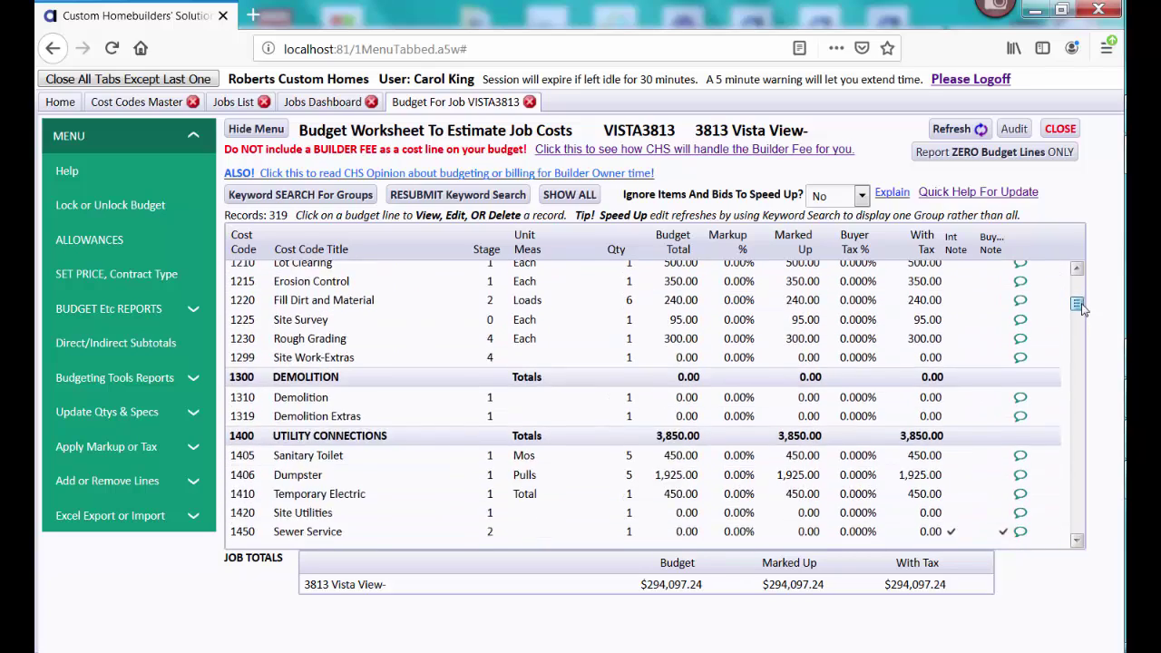
drag(1079, 309, 1082, 379)
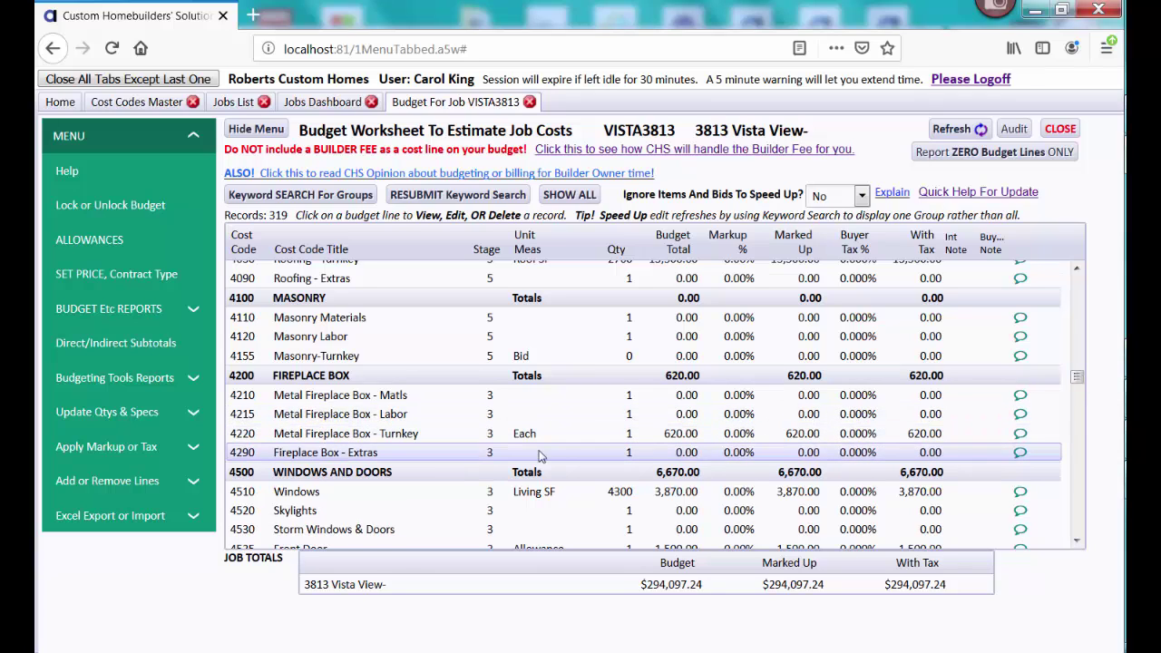
Open the budget record for 4210 Metal Fireplace Box - Matls, review the items attached to the job, and close the record.
click(629, 404)
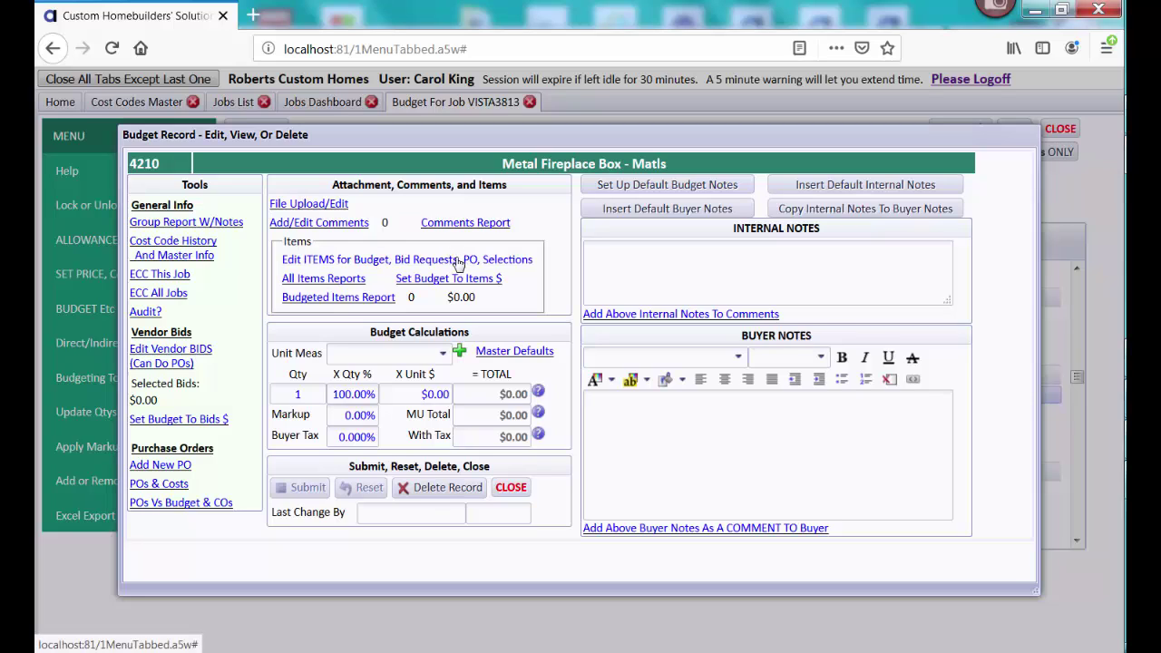
click(360, 261)
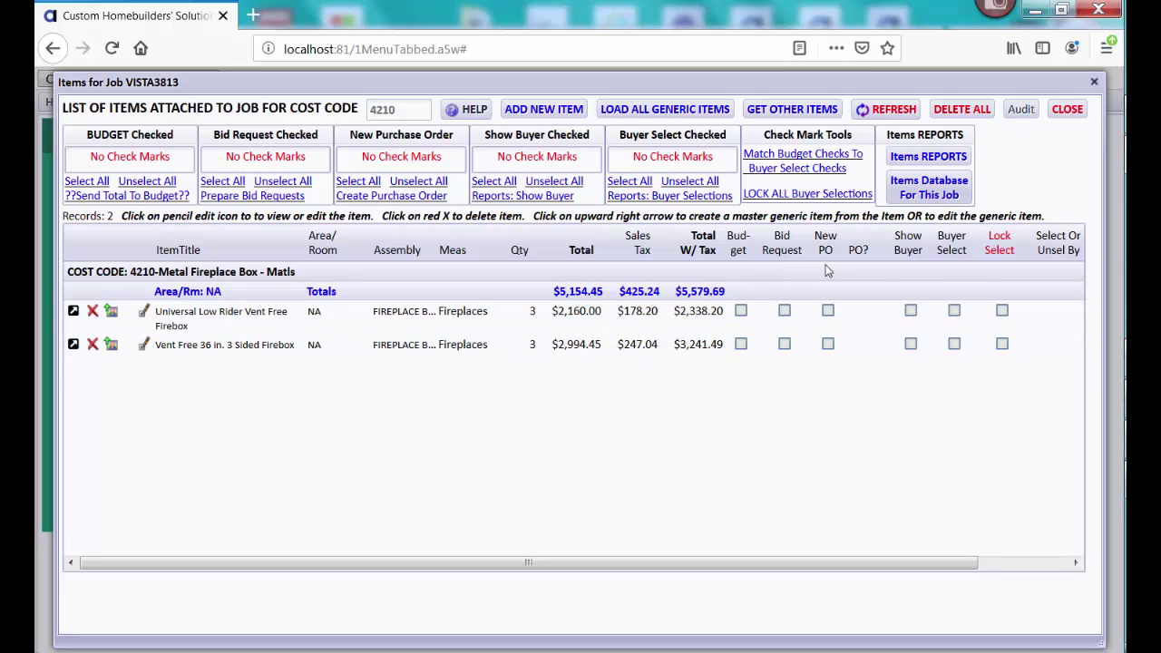
click(1068, 111)
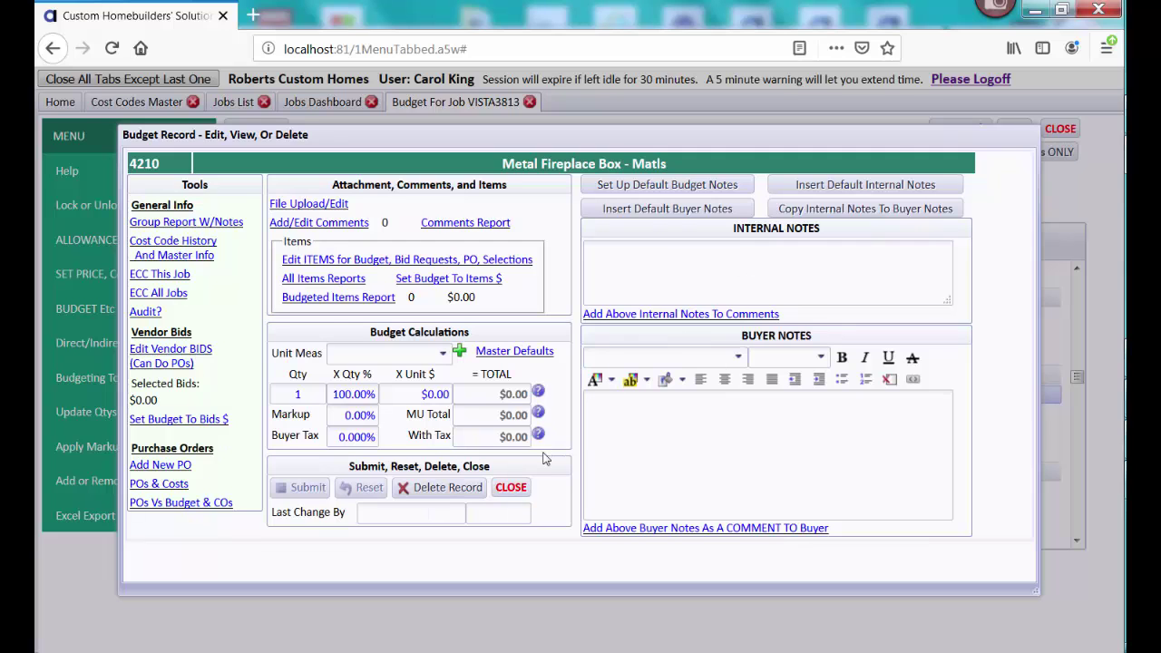
click(511, 488)
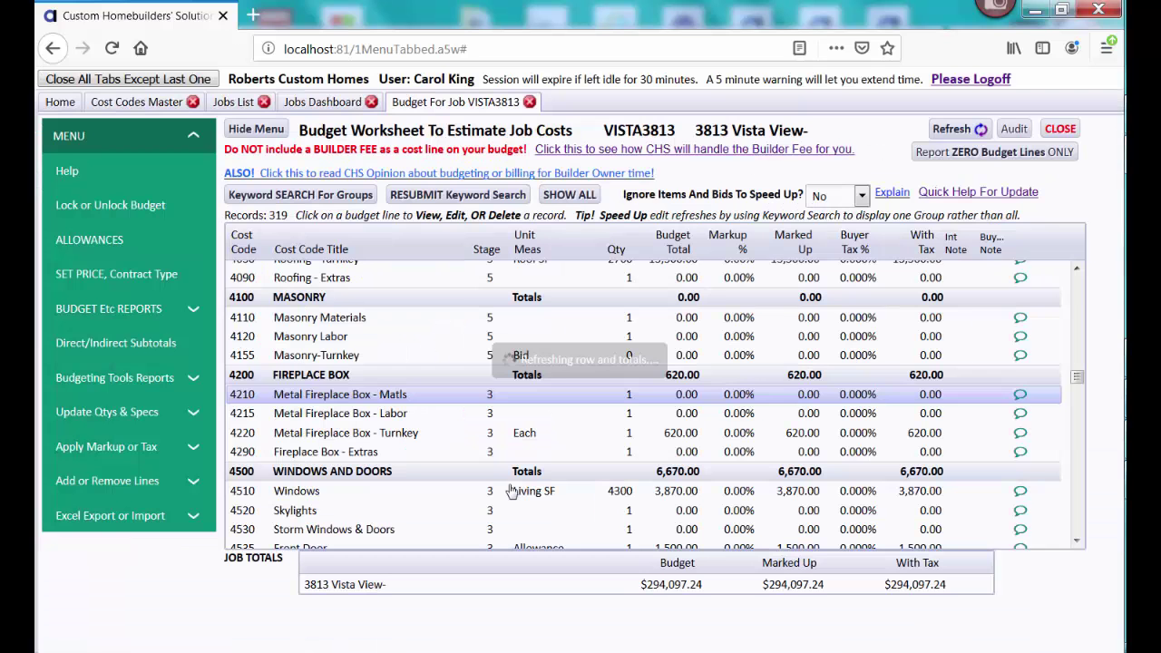
Open the specs for job VISTA3813 and set the Fireplaces quantity to 2.
click(135, 413)
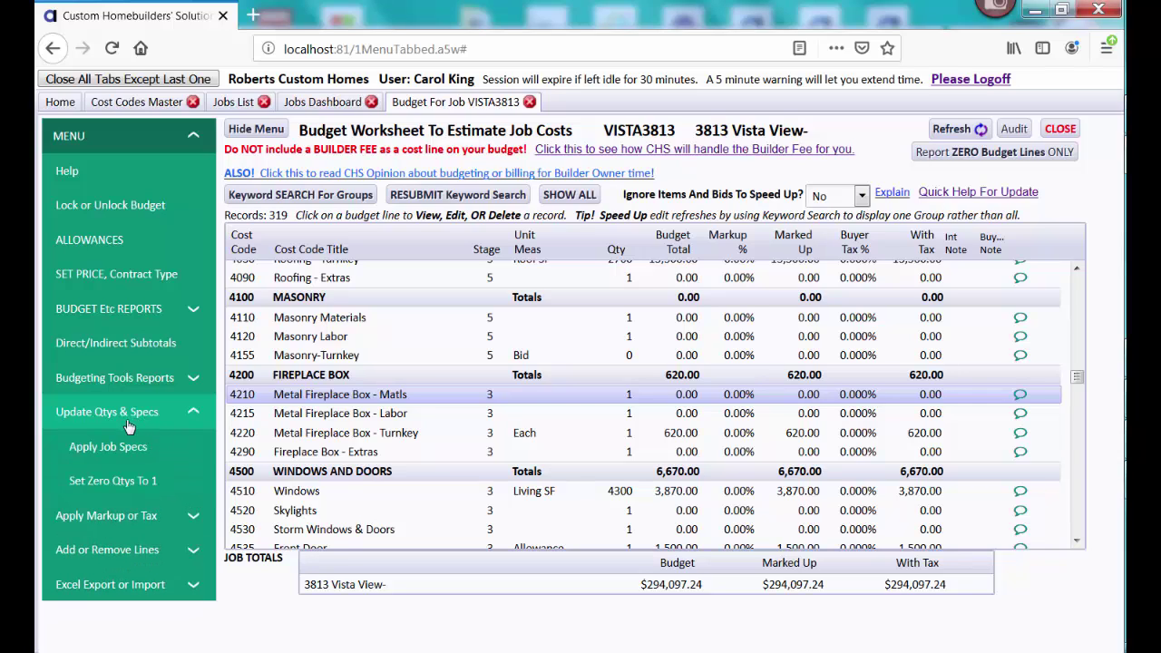
click(130, 448)
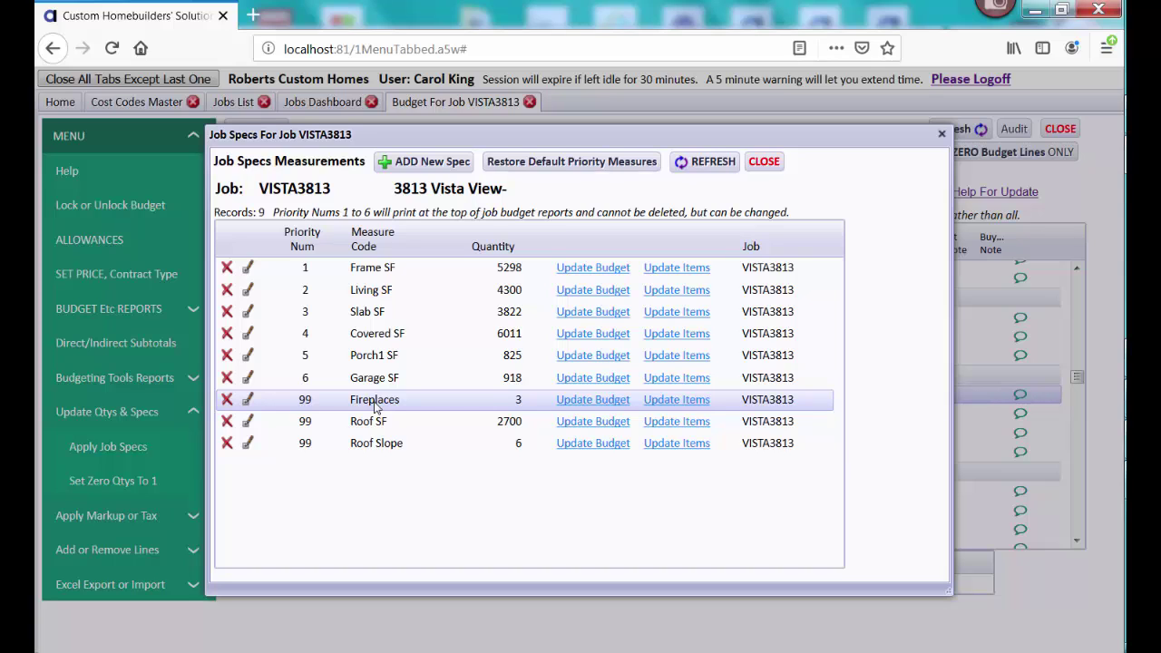
click(249, 401)
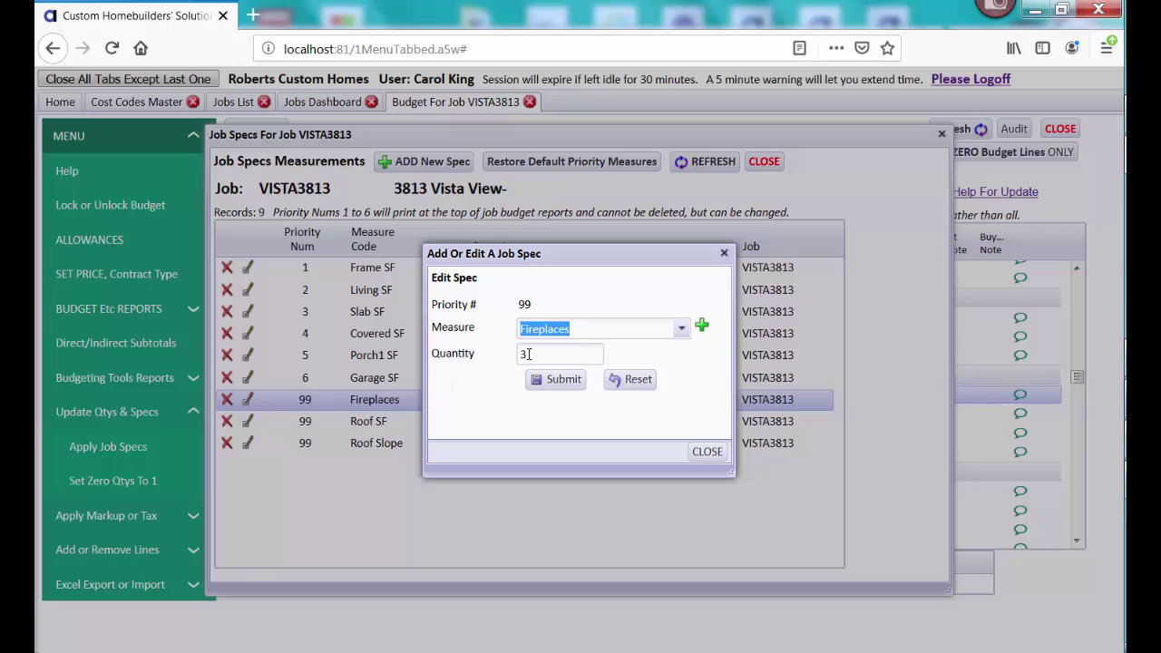
double_click(531, 353)
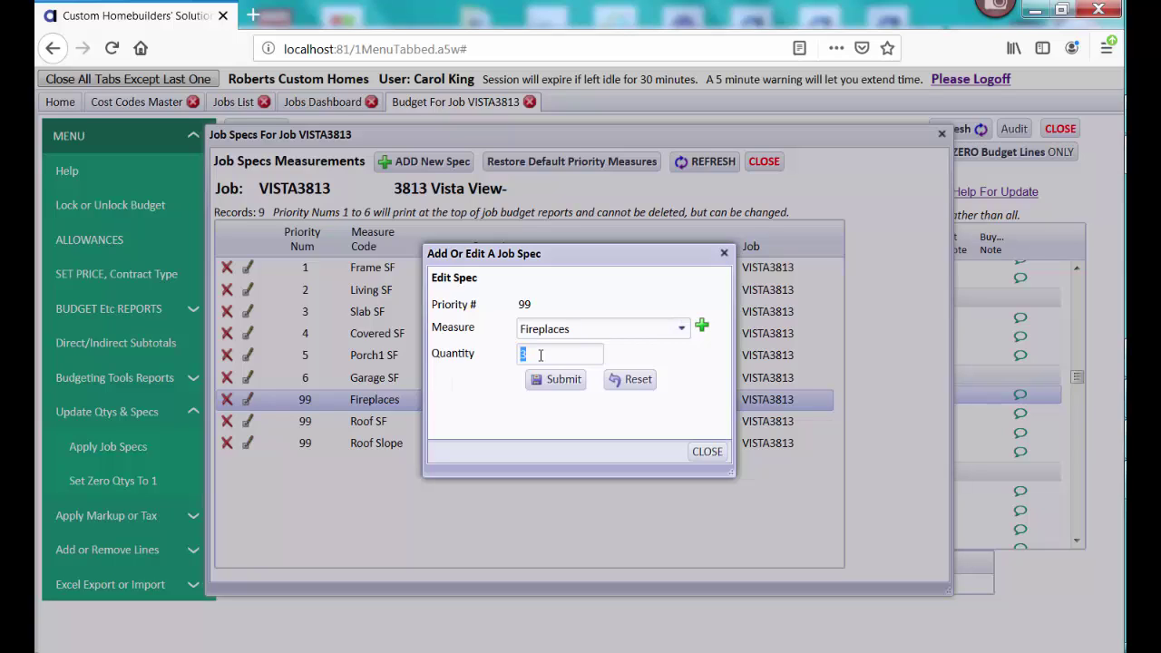
text(2)
click(561, 381)
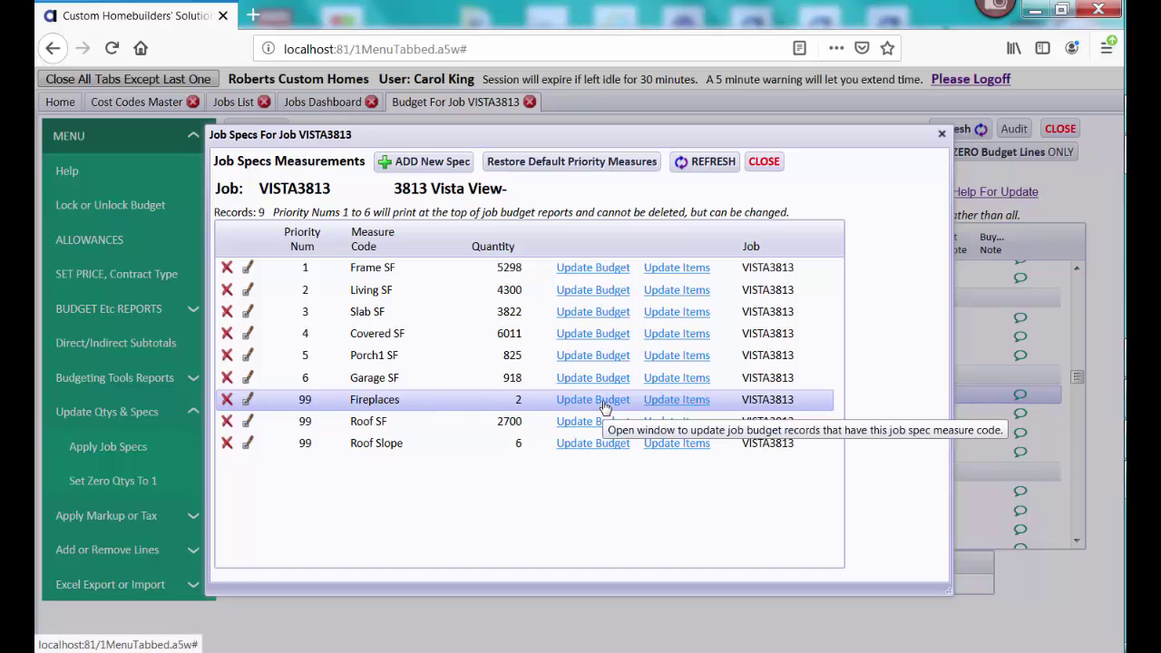
Update both 4210 firebox items to the new Fireplaces spec quantity of 2 and close the job specs.
click(679, 402)
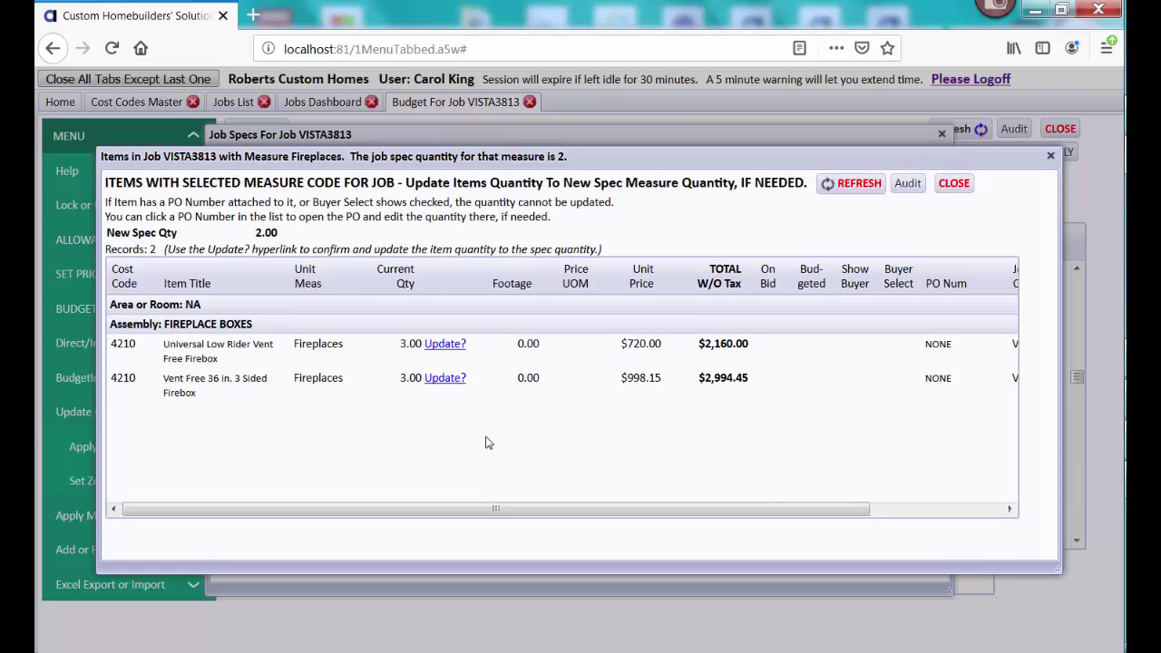
click(456, 348)
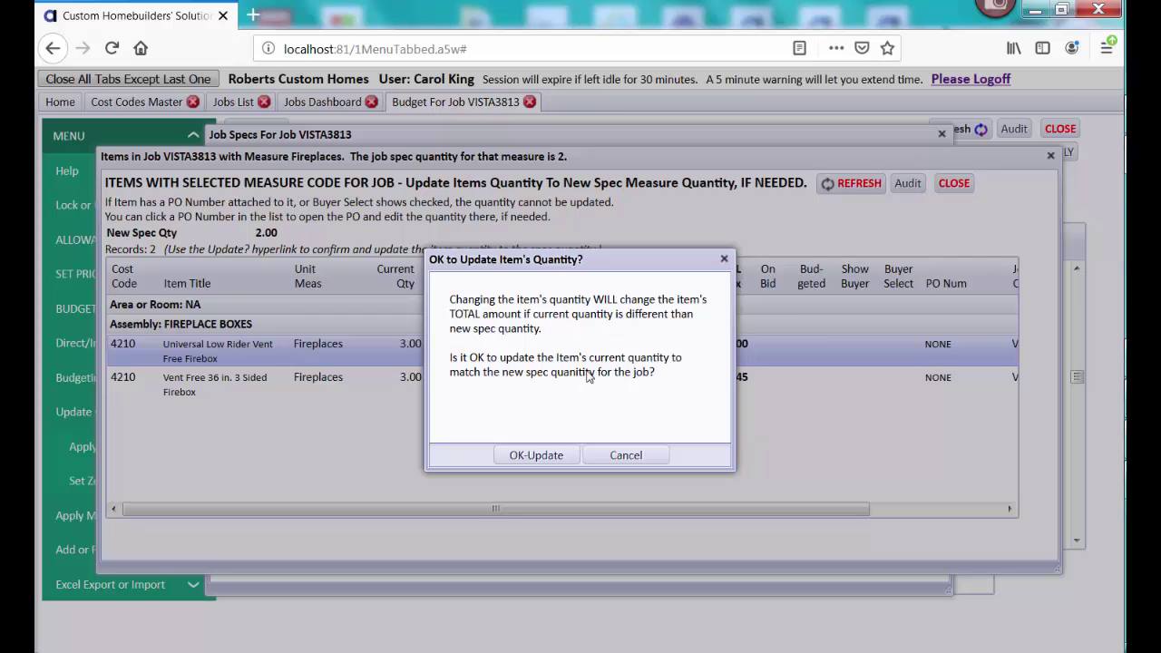
click(536, 455)
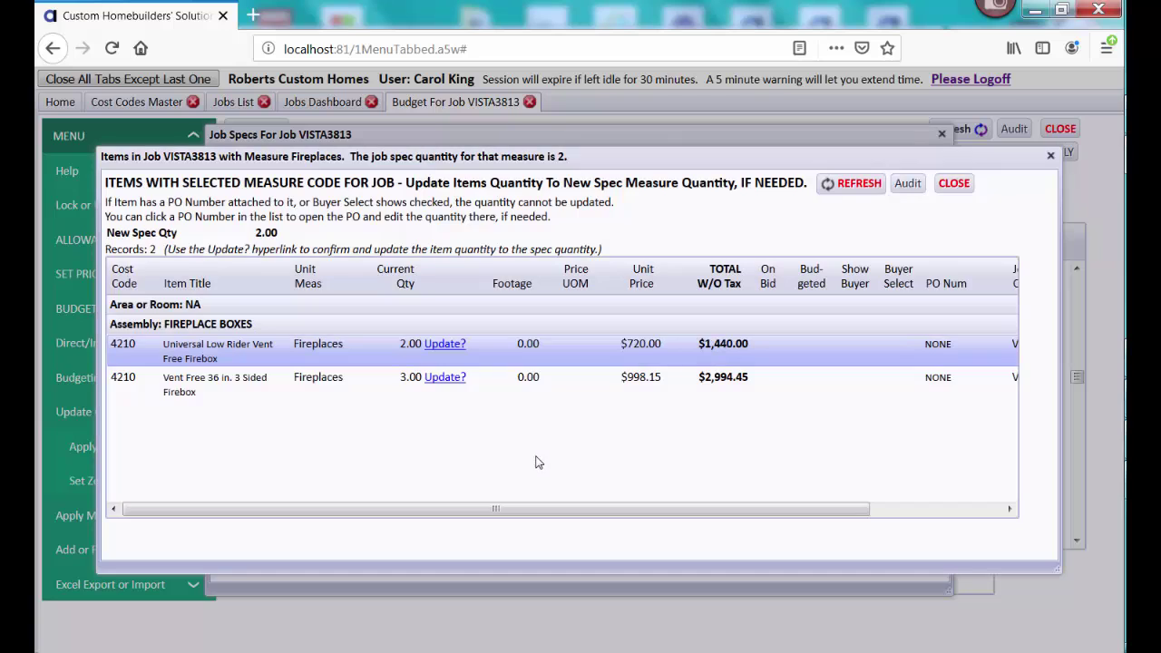
click(458, 380)
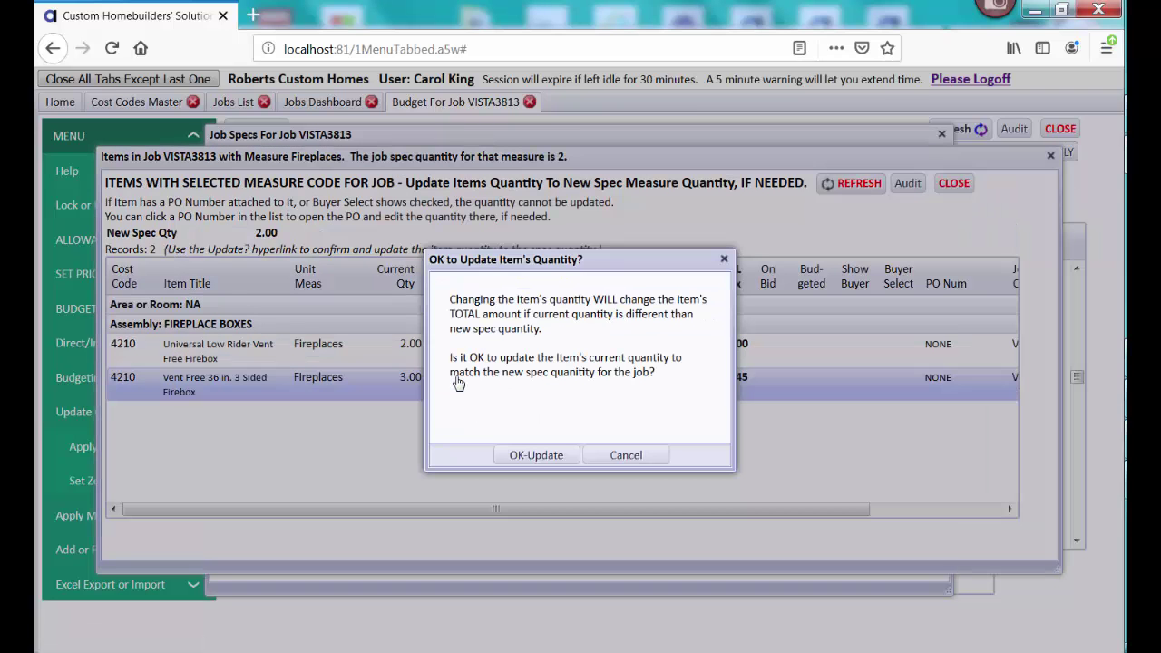
click(533, 454)
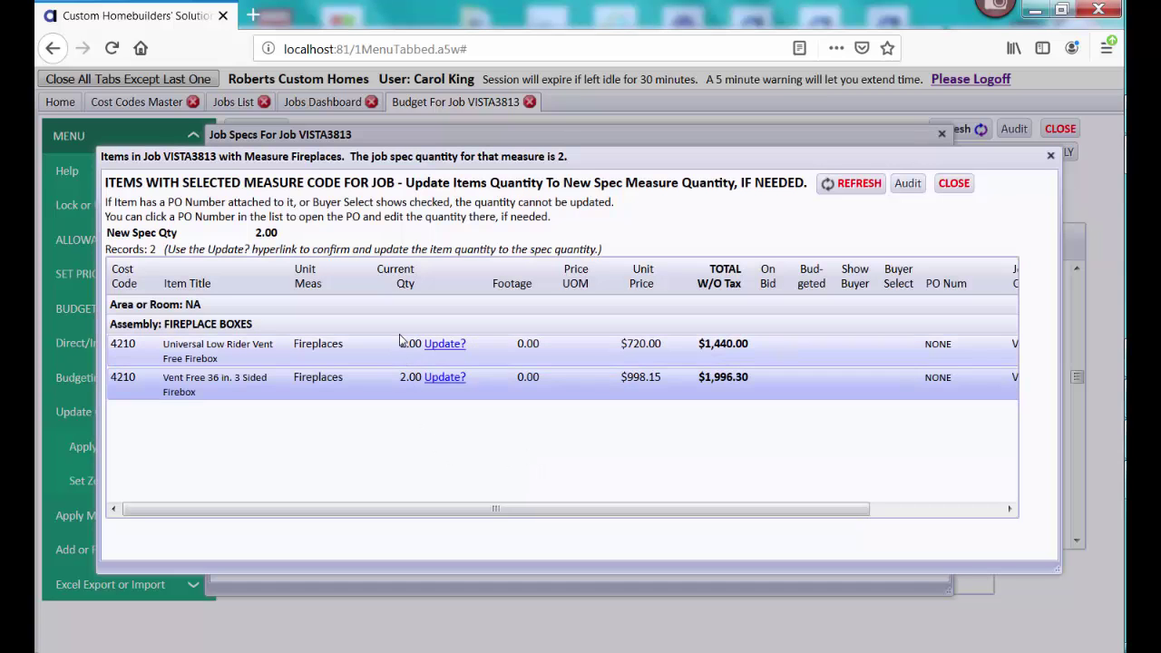
click(954, 183)
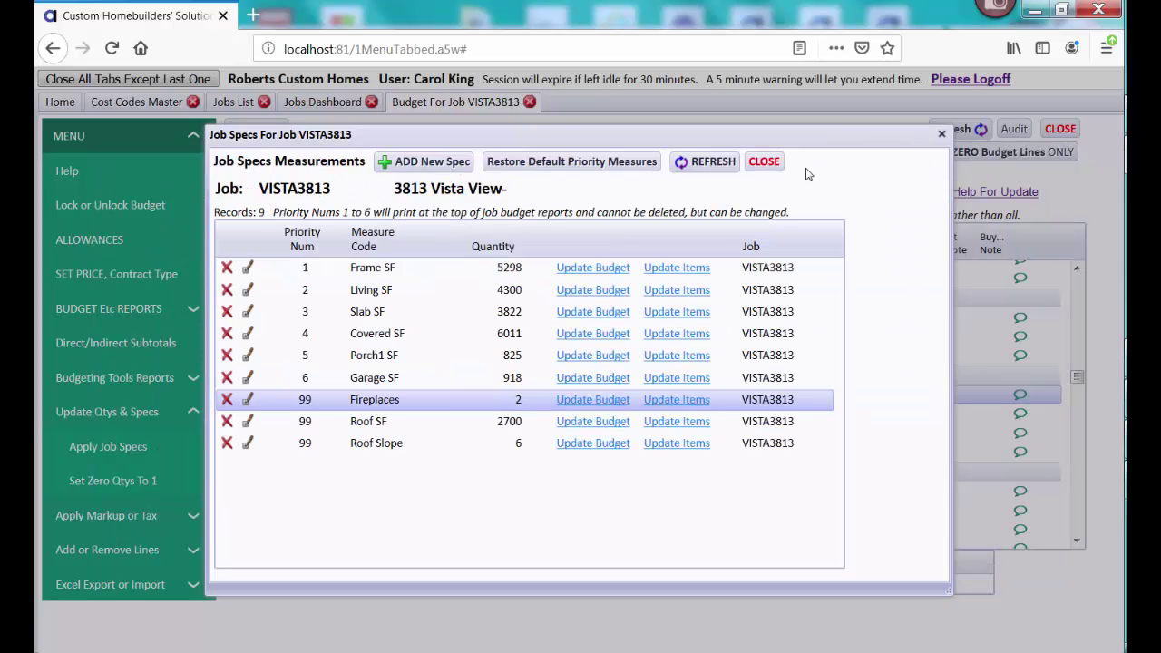
click(767, 163)
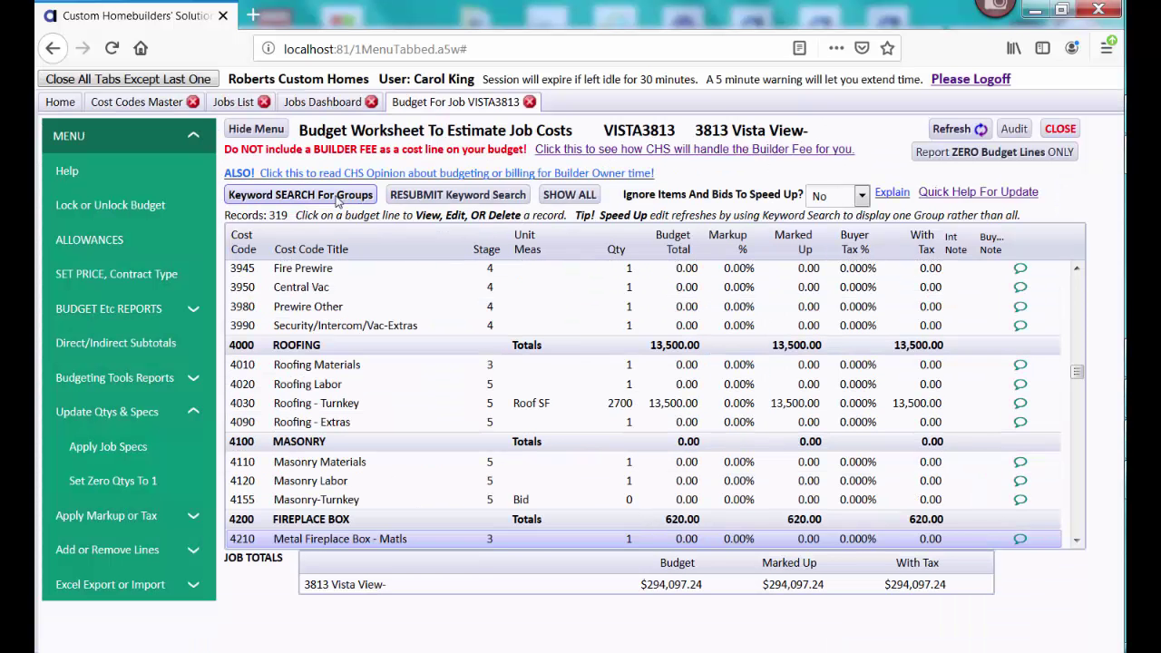
Search the budget worksheet's group headings for "fireplac".
click(338, 199)
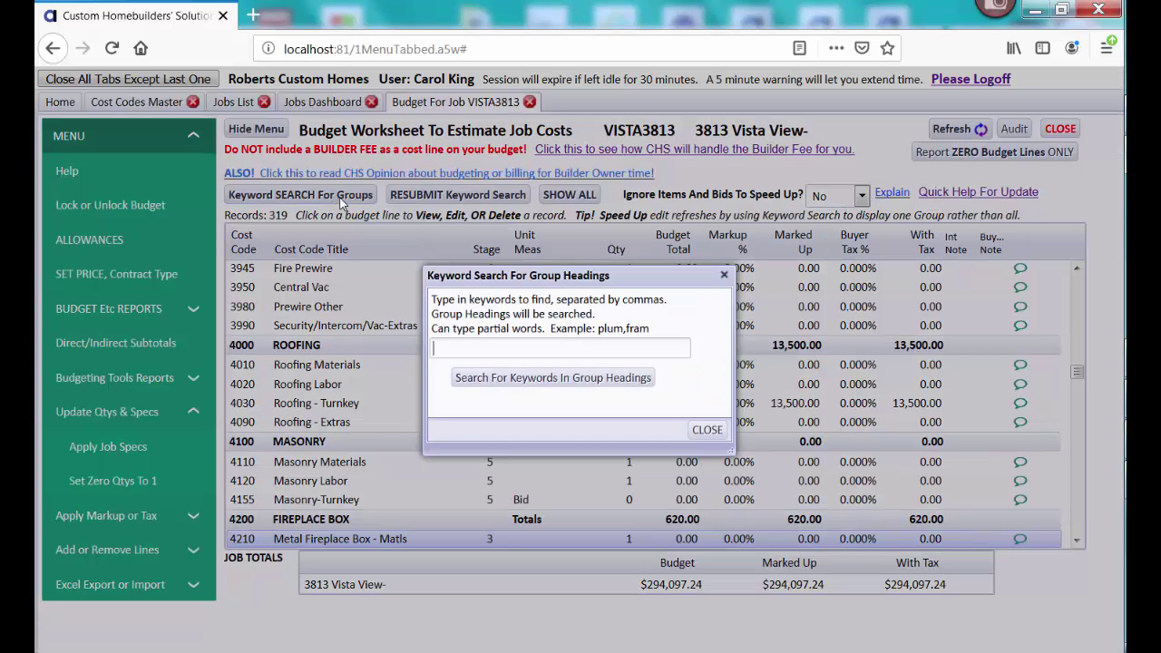
text(fireplac)
click(526, 377)
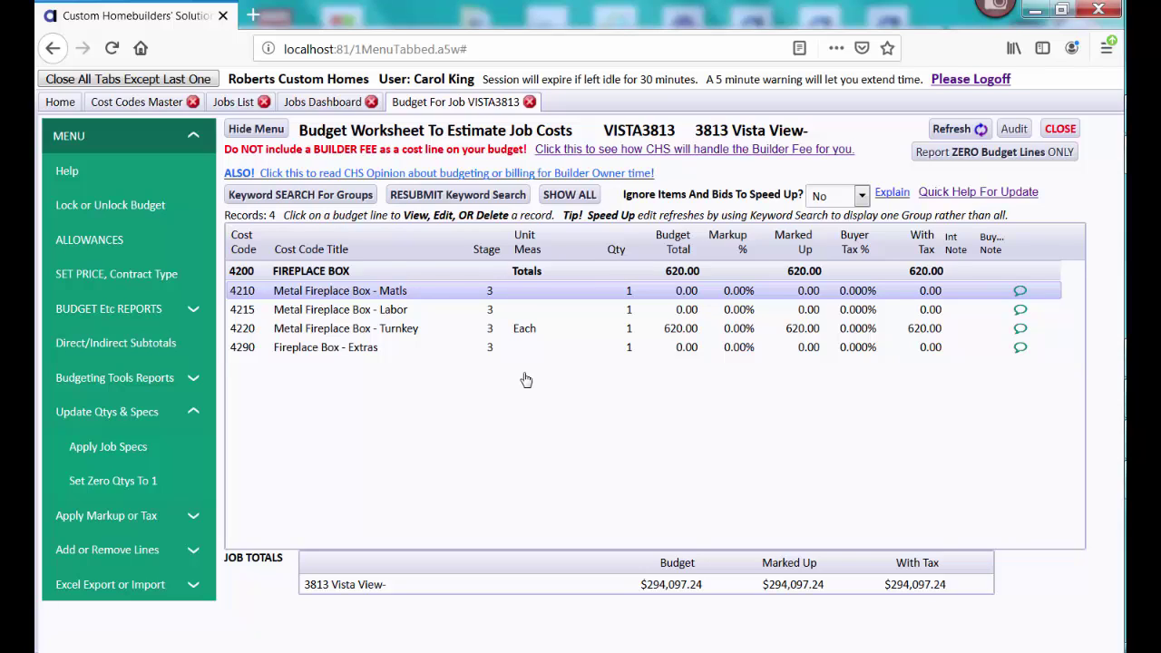
Open the items attached to 4210 Metal Fireplace Box - Matls and review the price calculations of the Universal Low Rider Vent Free Firebox.
click(443, 293)
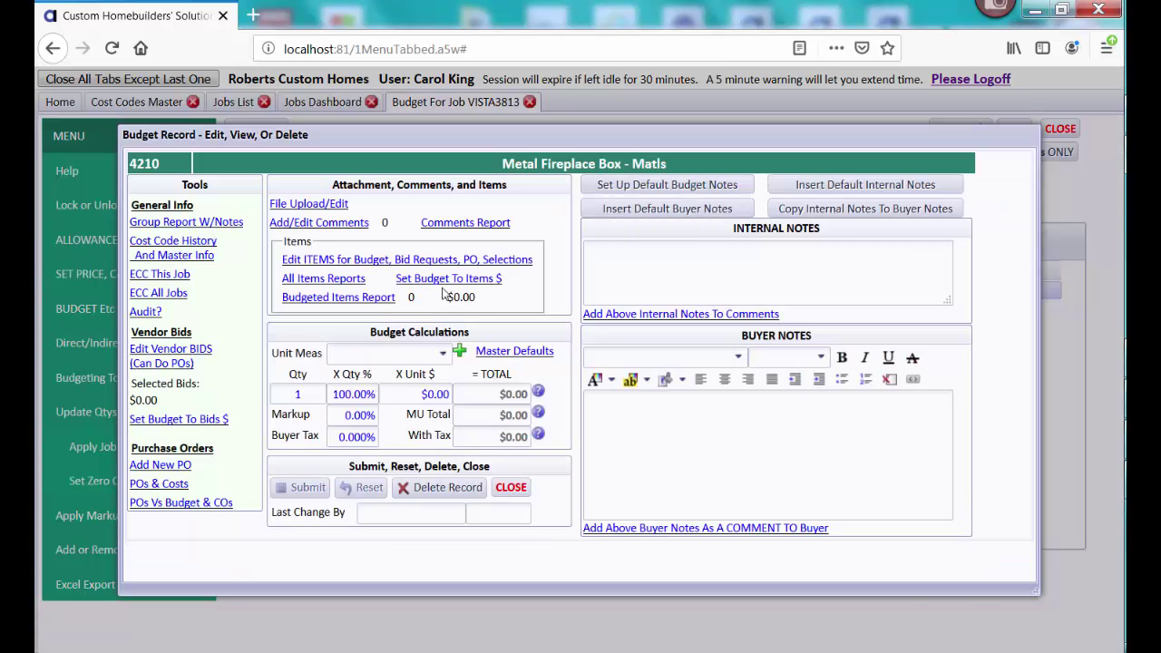
click(404, 259)
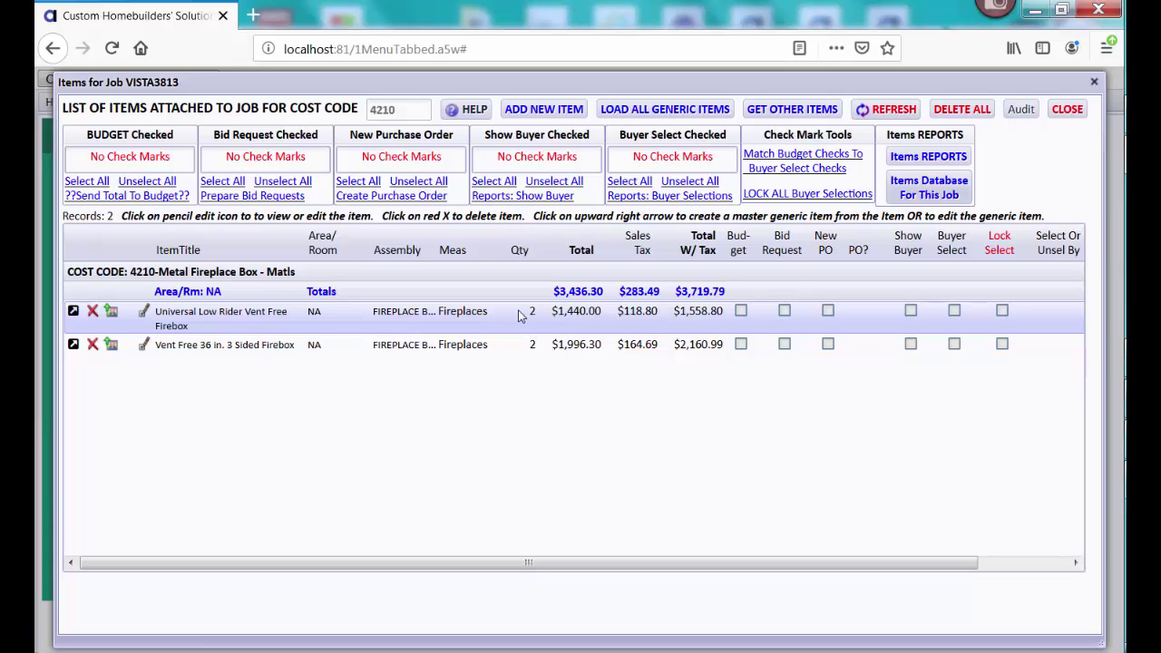
click(145, 311)
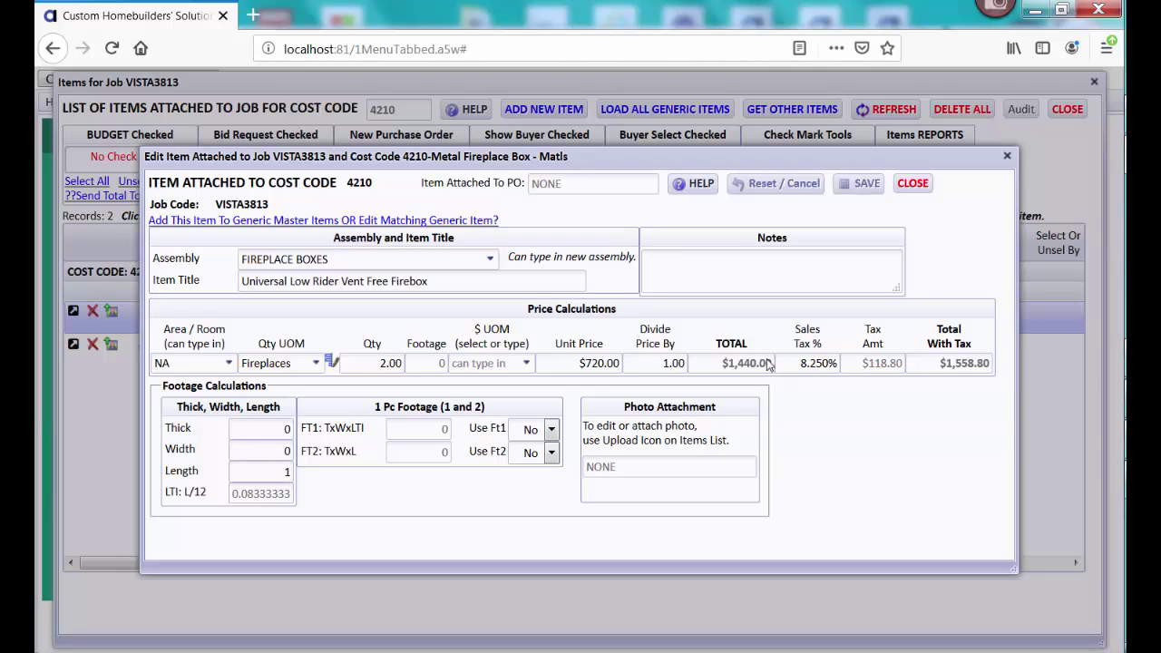
click(913, 184)
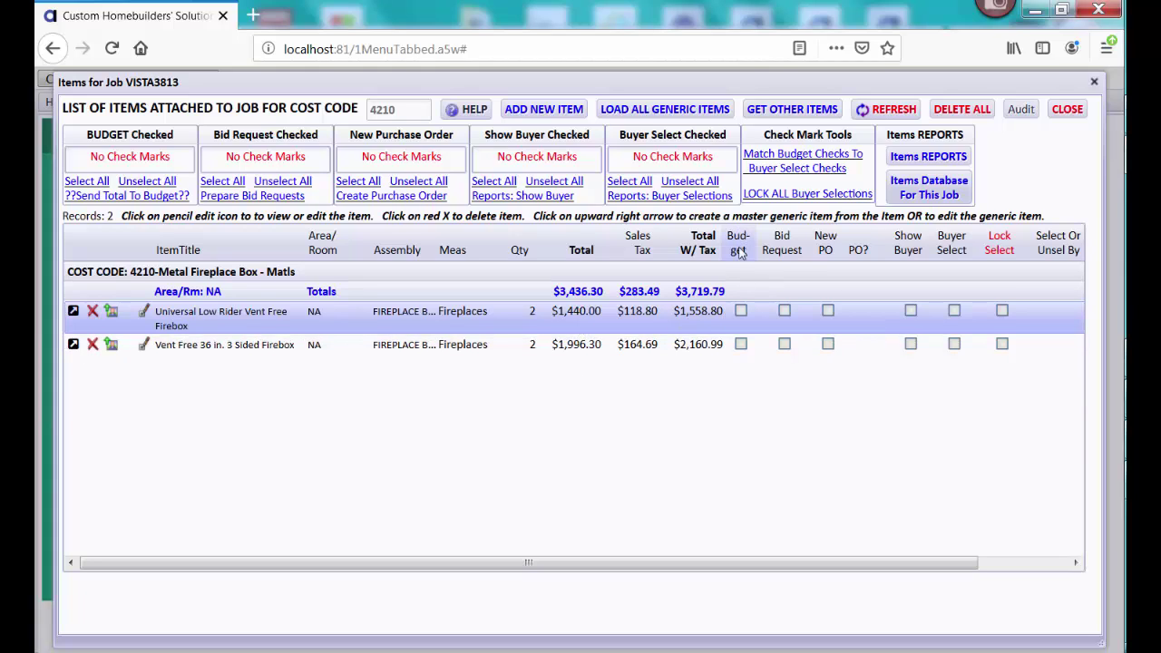
Mark the Universal Low Rider Vent Free Firebox for the budget, read how its total is sent to the budget, and close the items list.
click(741, 311)
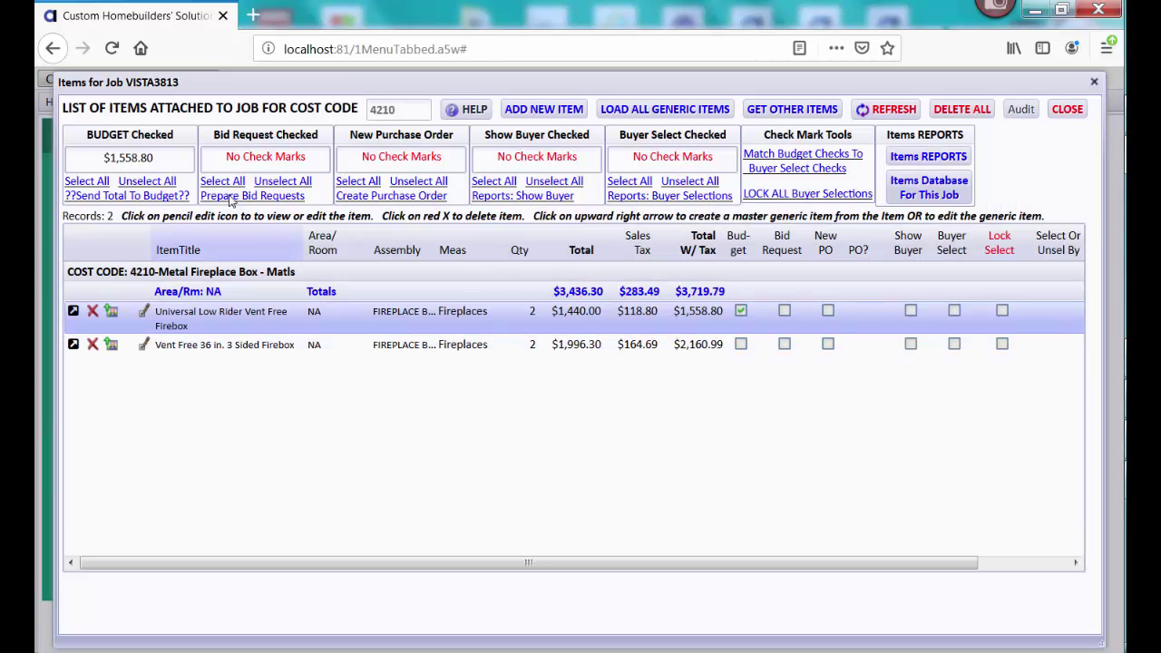
click(121, 196)
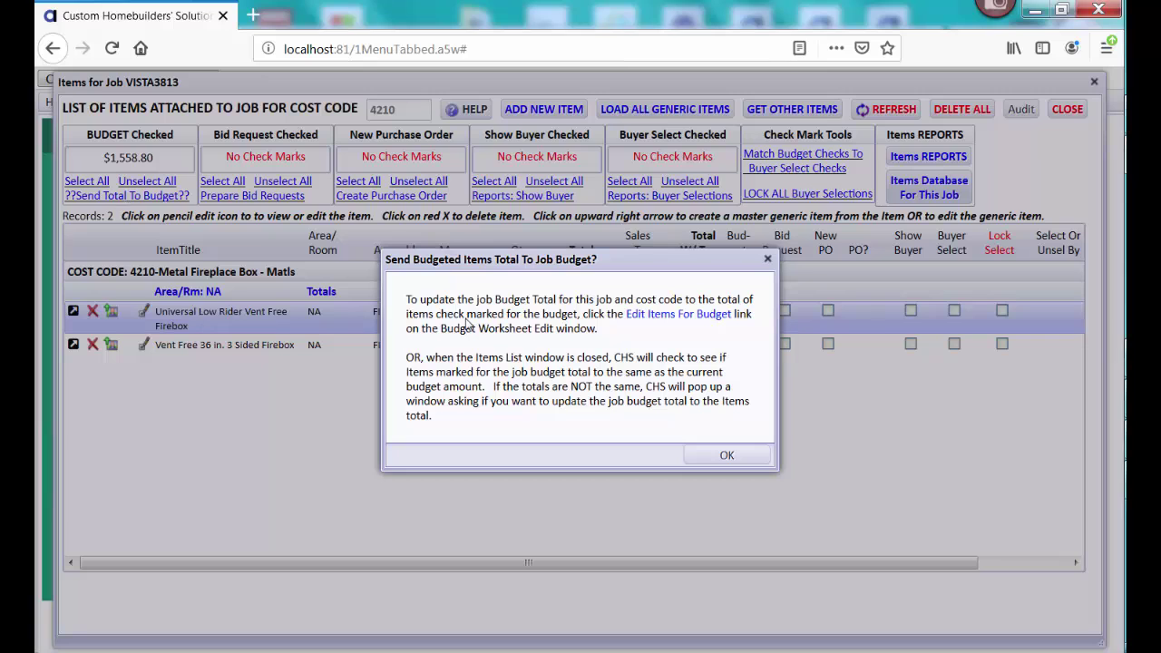
click(725, 456)
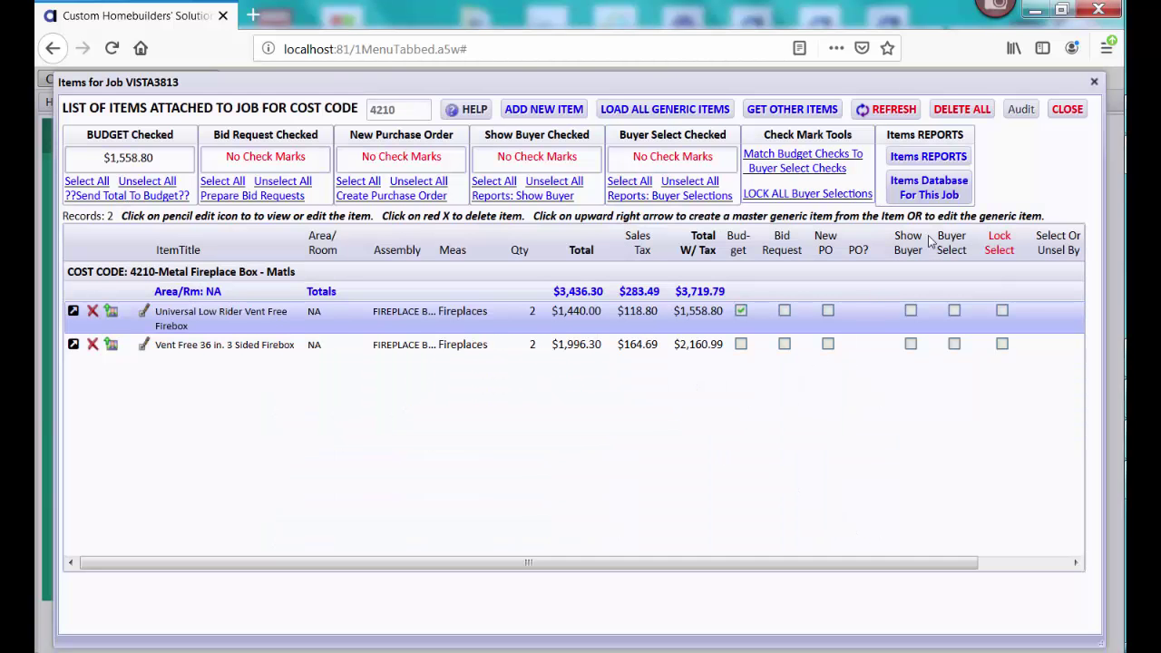
click(1067, 109)
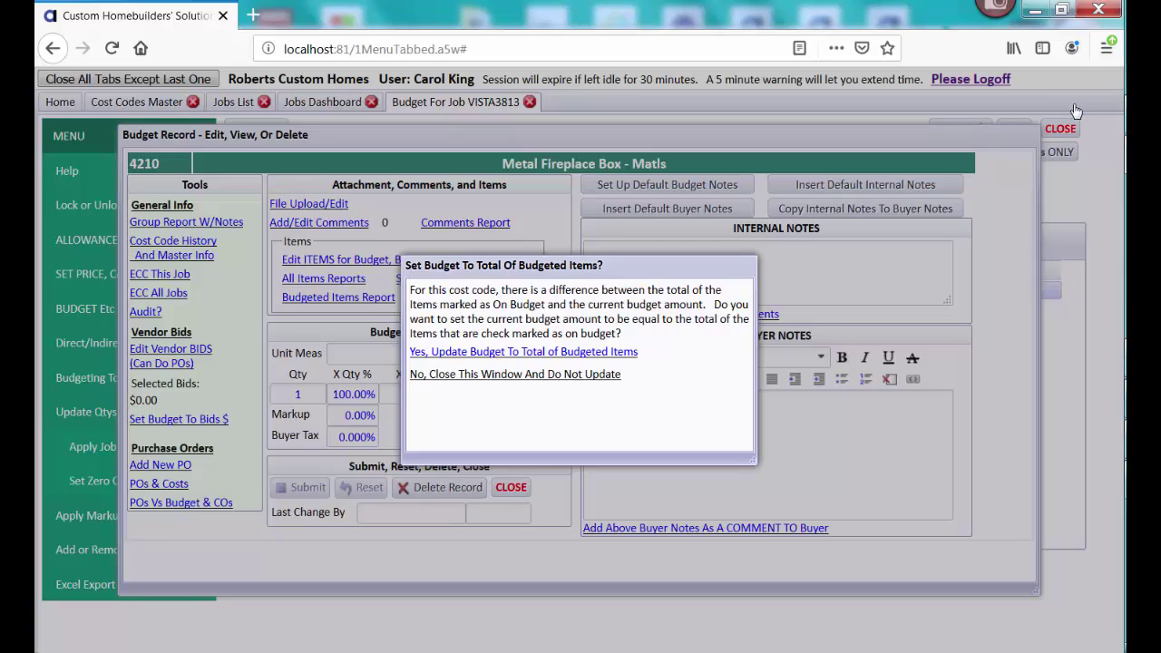
Update the 4210 budget amount to the total of its budgeted items and close the budget record.
drag(674, 257, 851, 245)
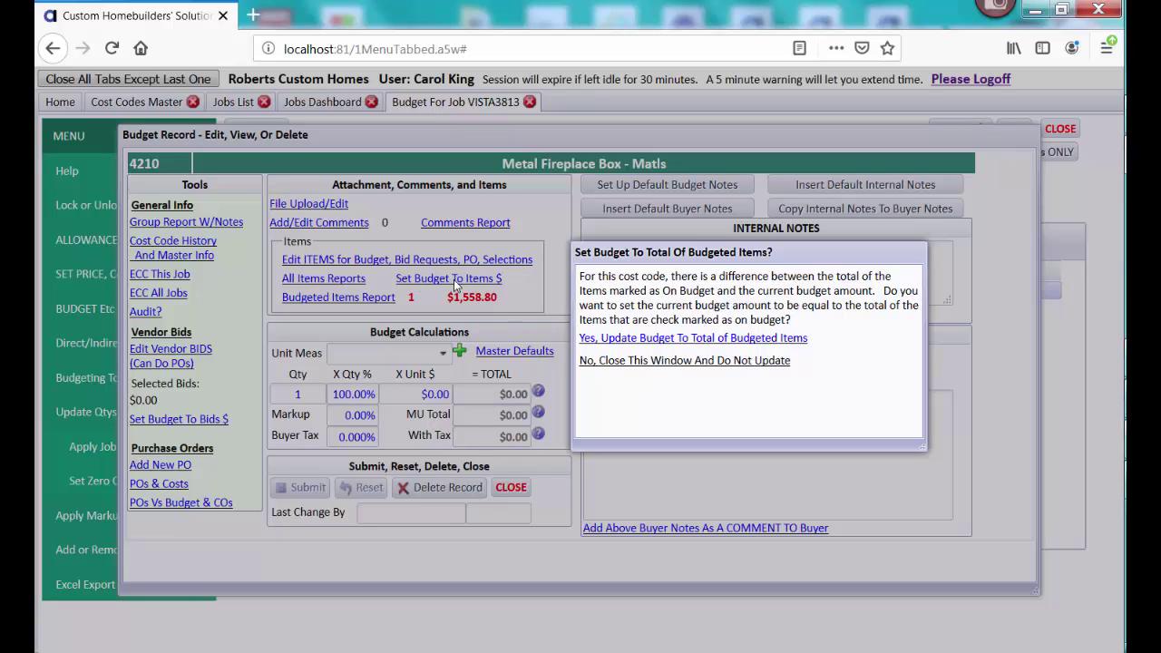
click(644, 339)
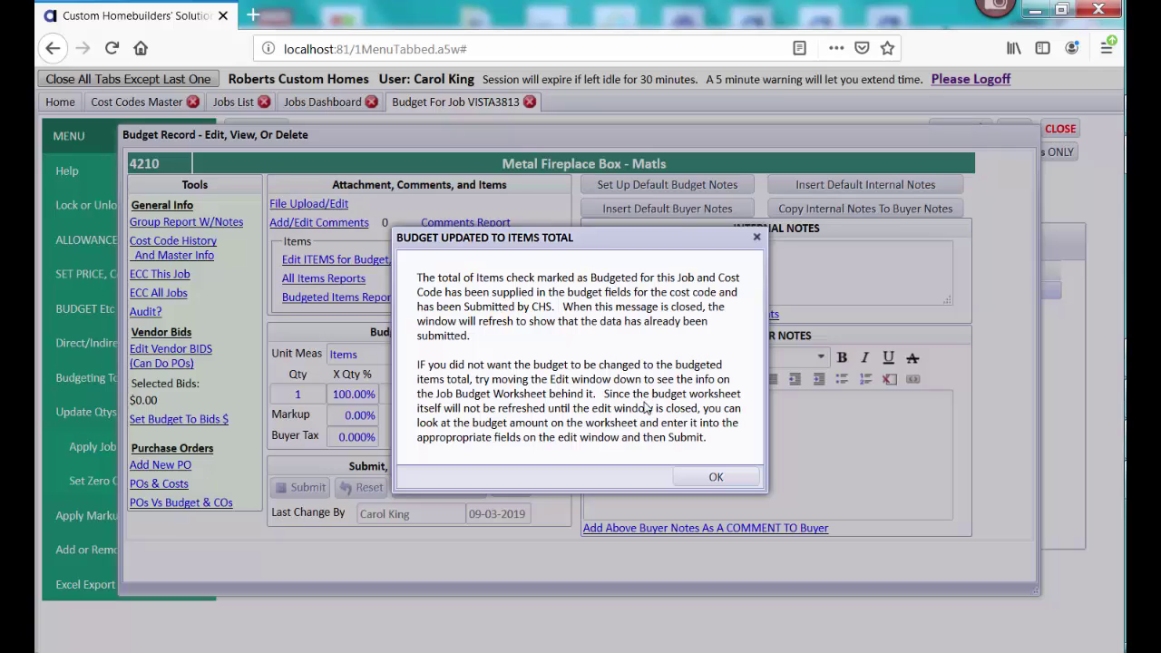
click(716, 478)
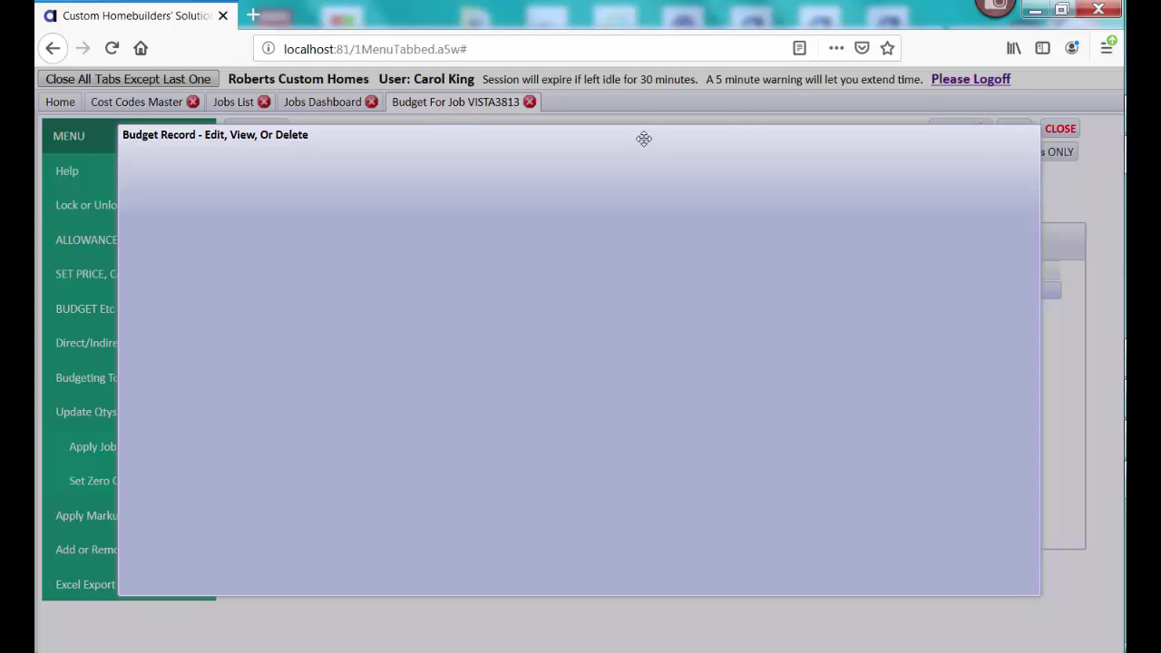
mouse_move(644, 138)
mouse_down()
mouse_move(656, 415)
mouse_move(679, 311)
mouse_move(656, 132)
mouse_up()
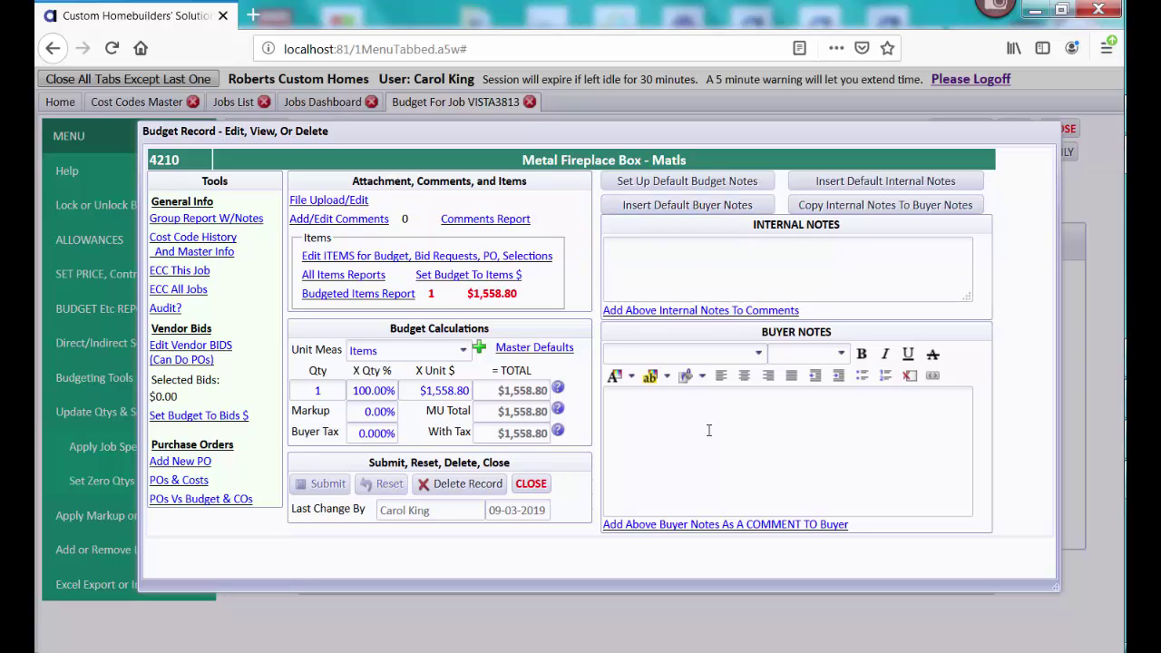
click(531, 484)
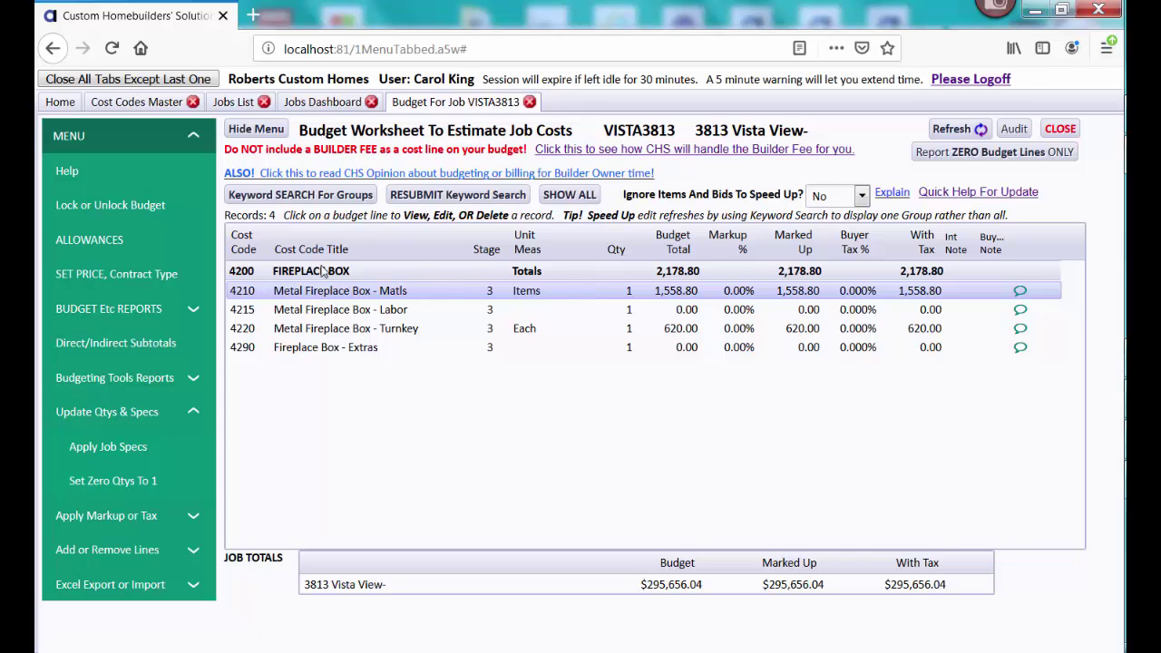
Run the quick budget report with items, examine the 4200 Fireplace Box group, and close the report.
click(152, 310)
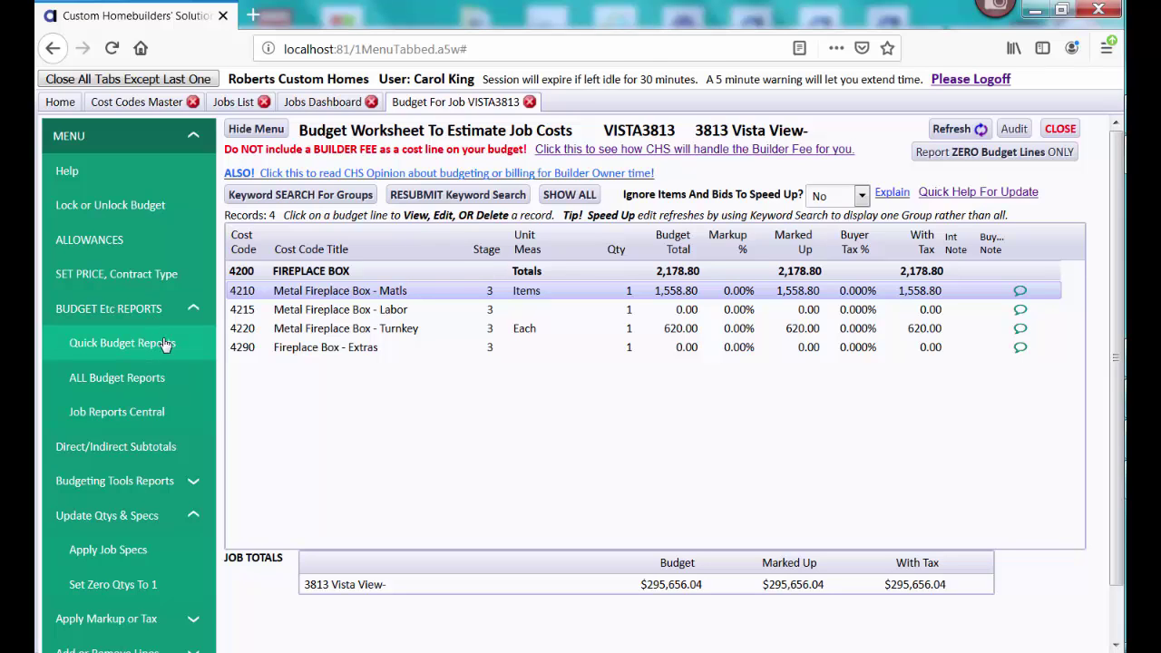
click(165, 345)
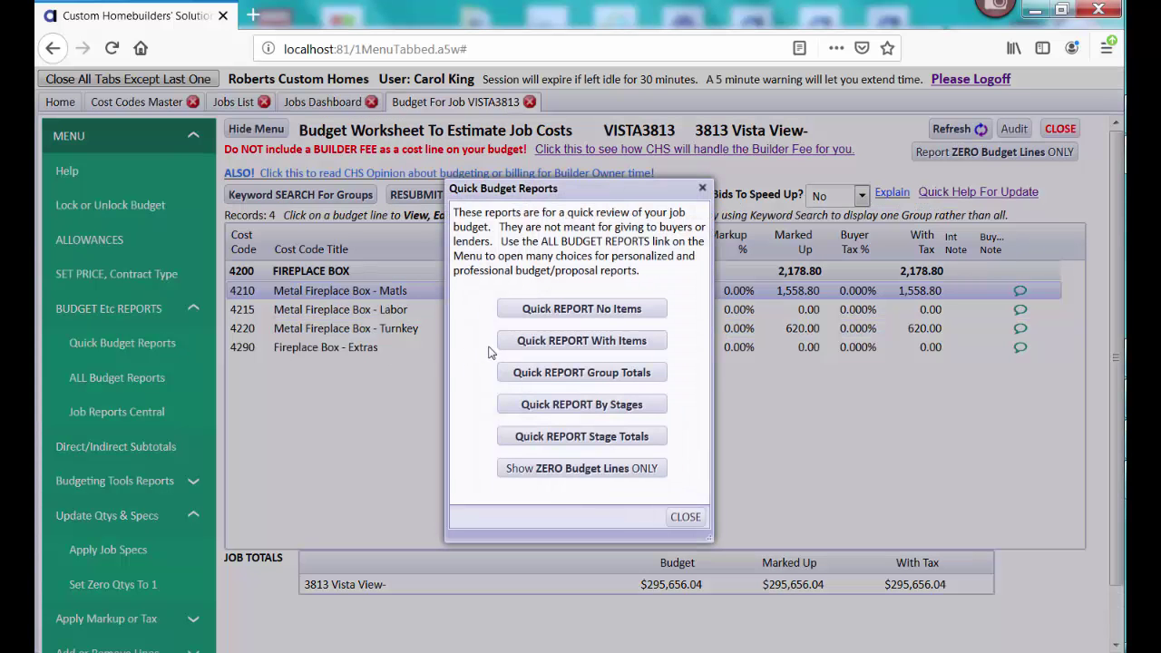
click(581, 340)
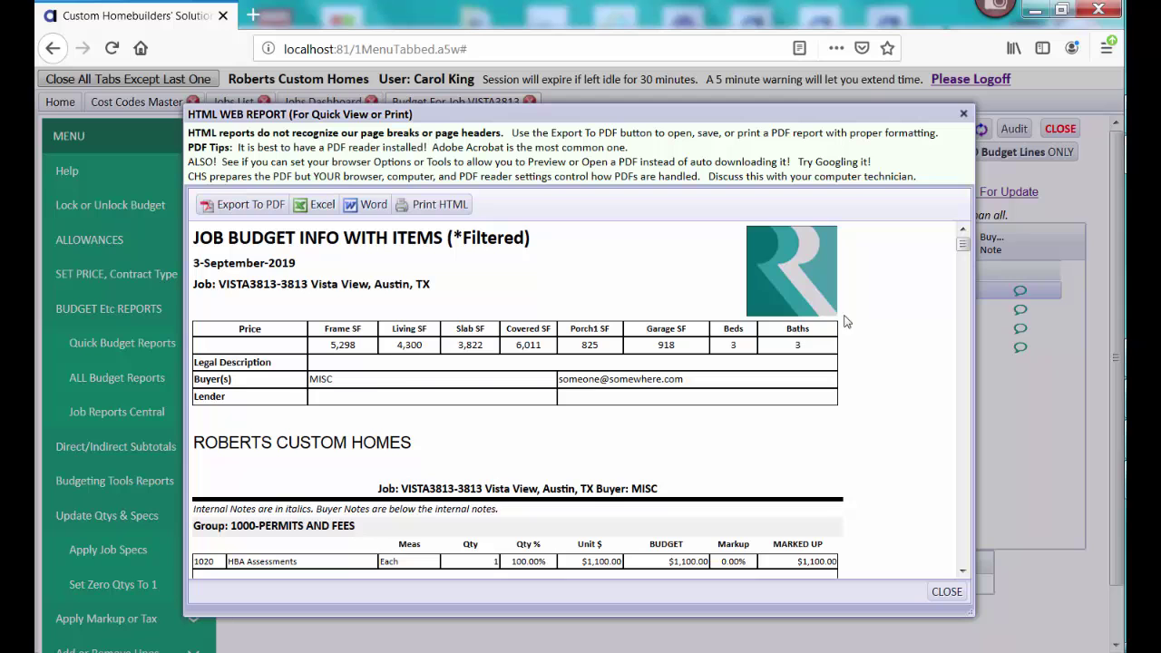
drag(967, 256, 958, 408)
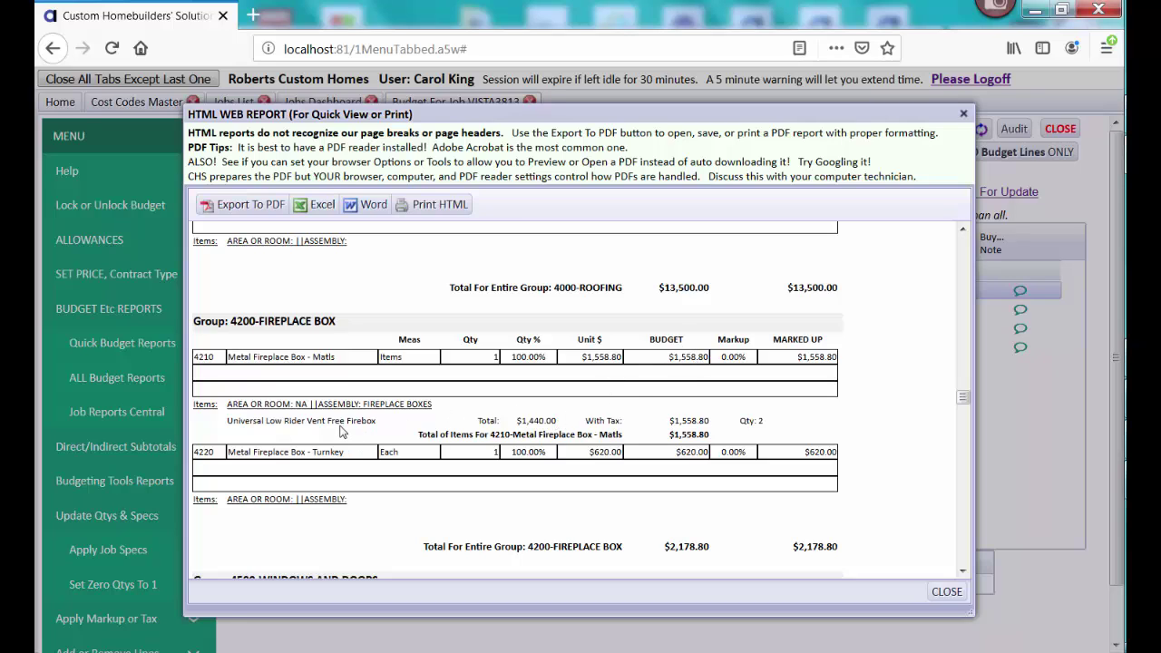
click(946, 592)
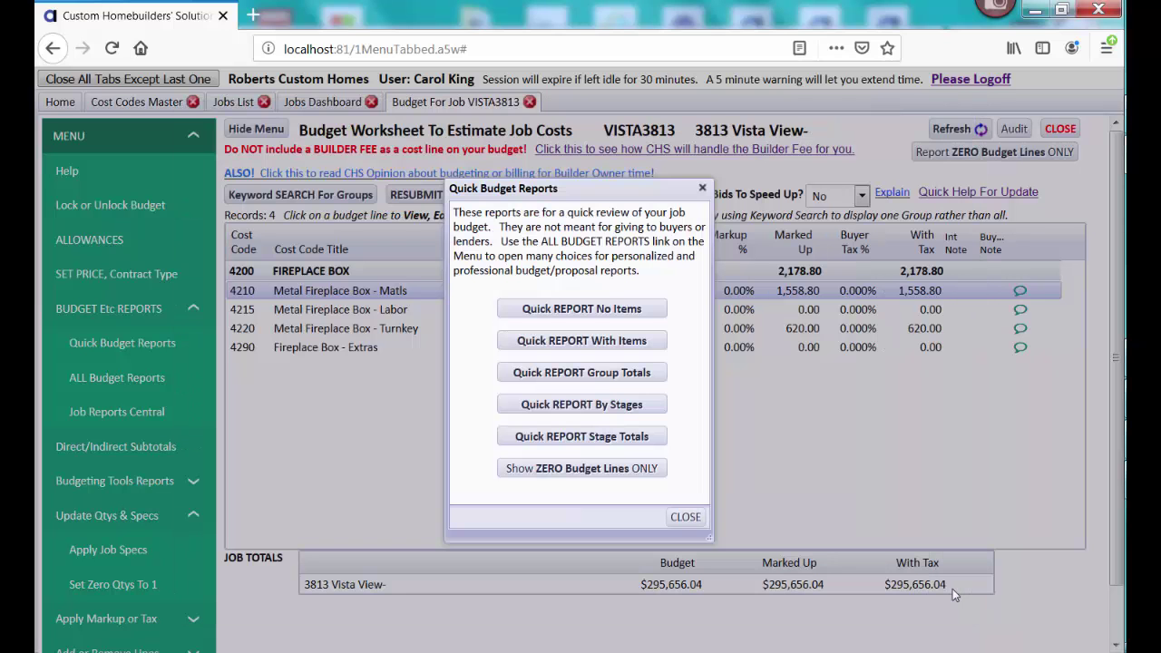
click(685, 517)
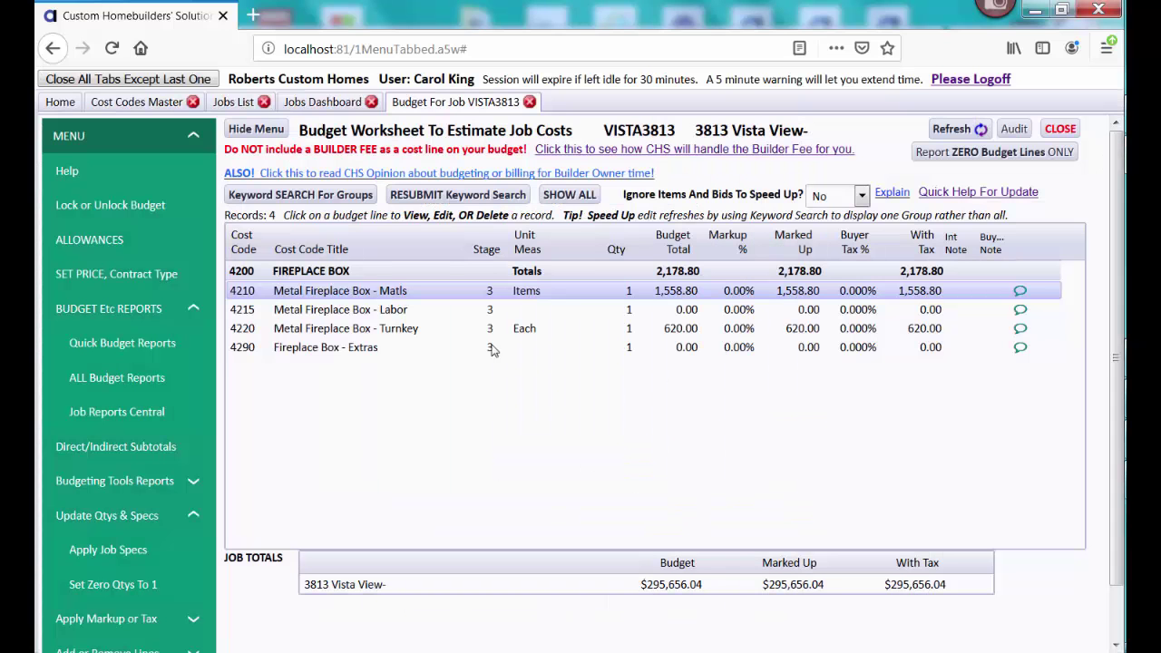
Search the budget worksheet's group headings for "permit".
click(343, 195)
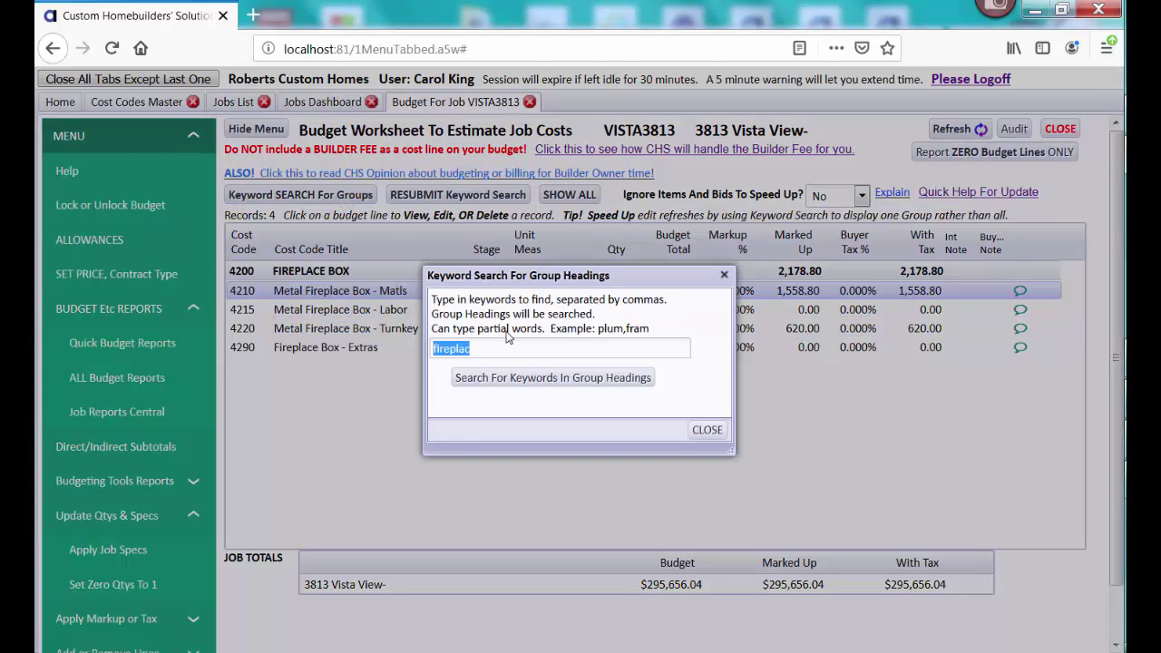
text(permit)
click(535, 380)
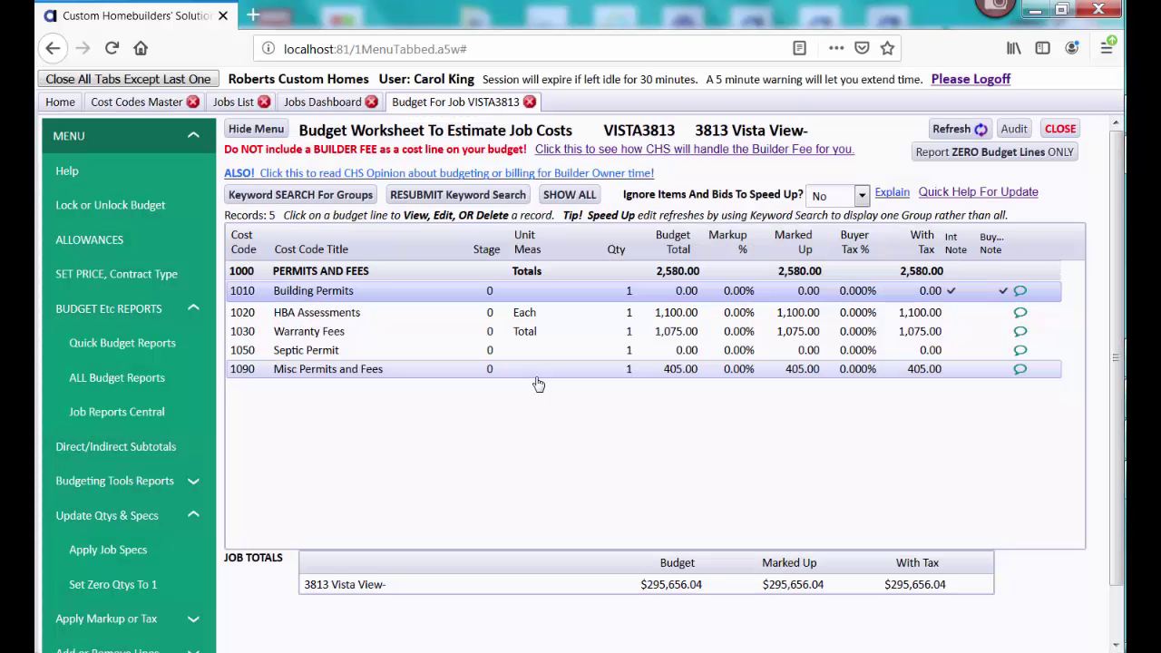
Mark the City Building Permits and County Permit items of cost code 1010 for the budget and close the items list.
click(547, 303)
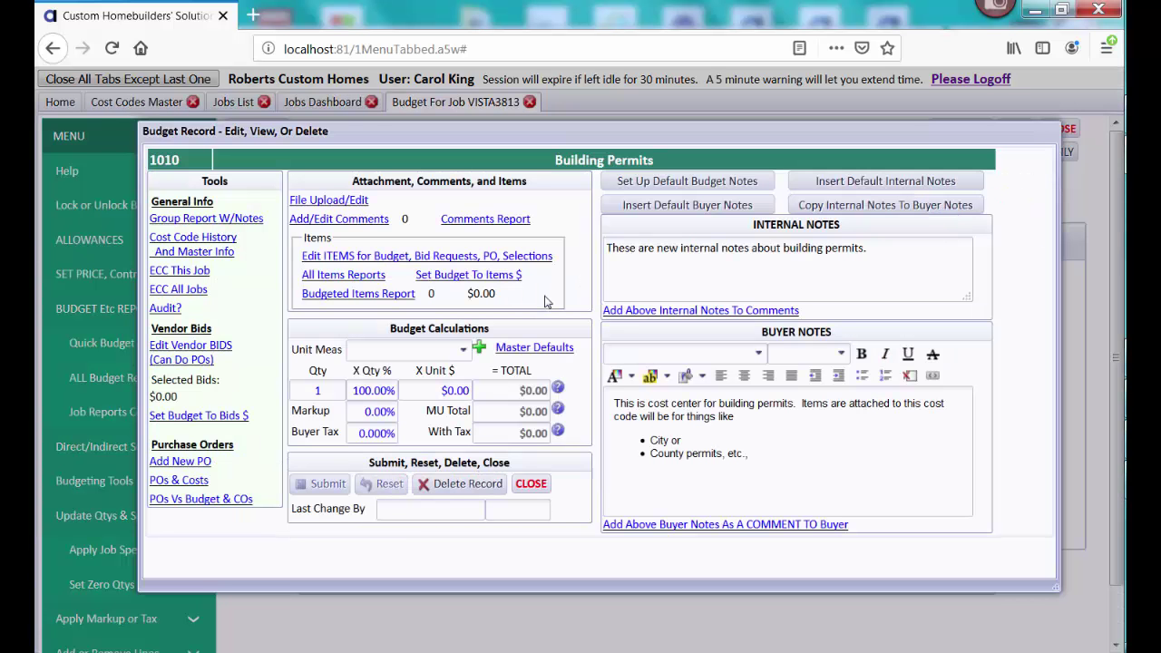
click(443, 263)
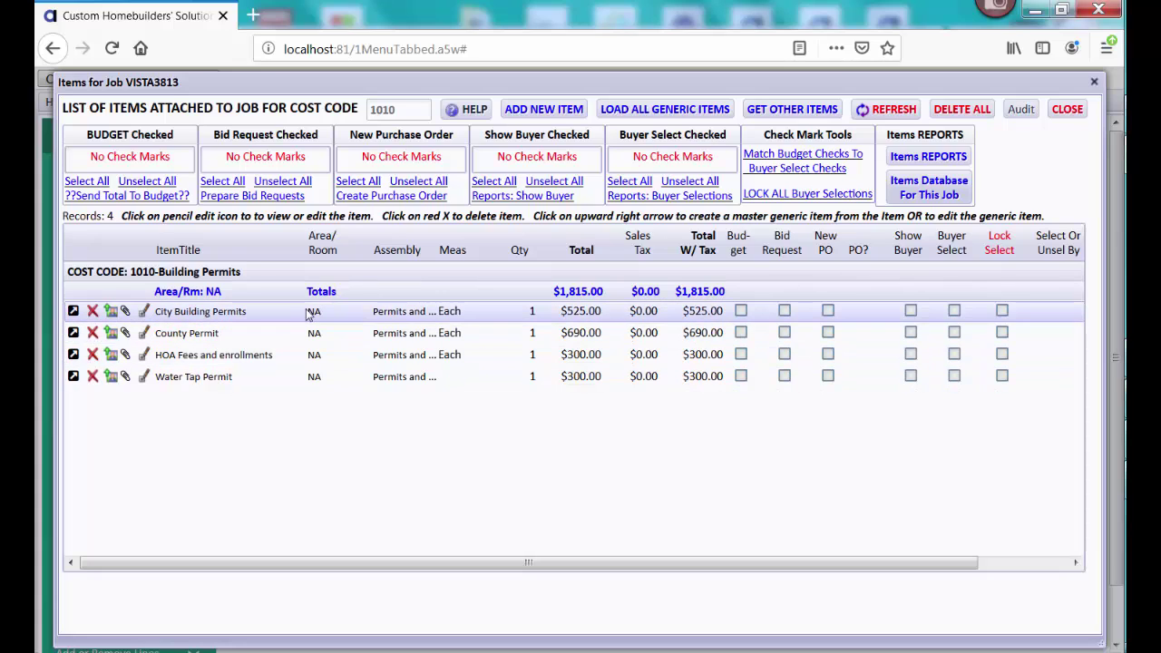
click(741, 312)
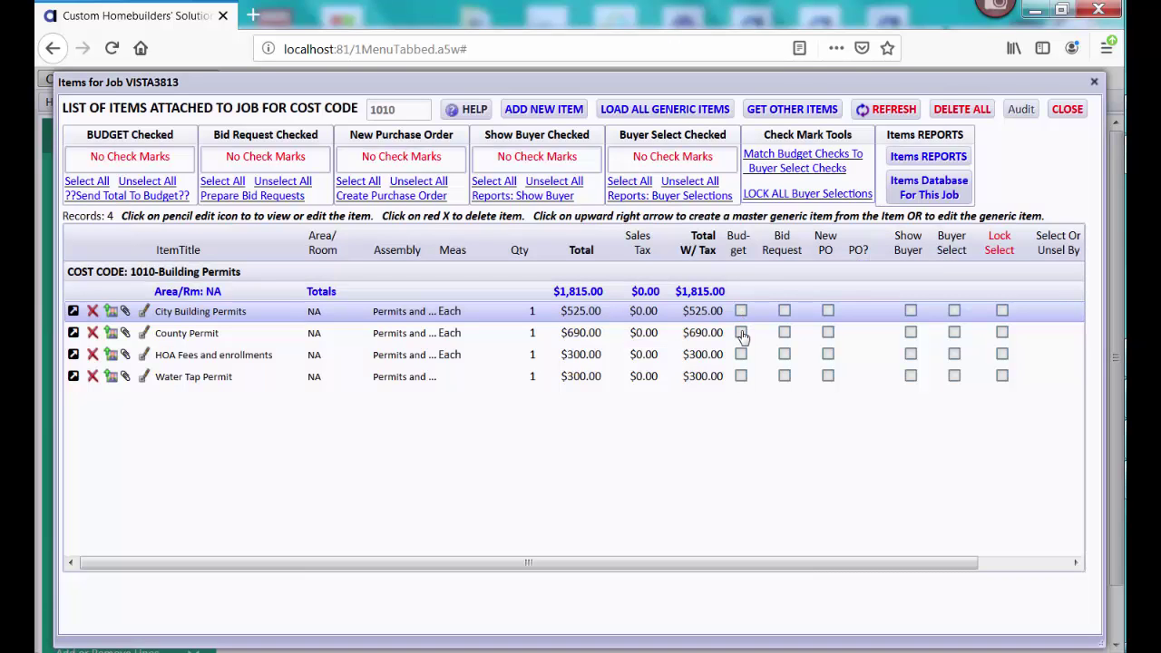
click(741, 333)
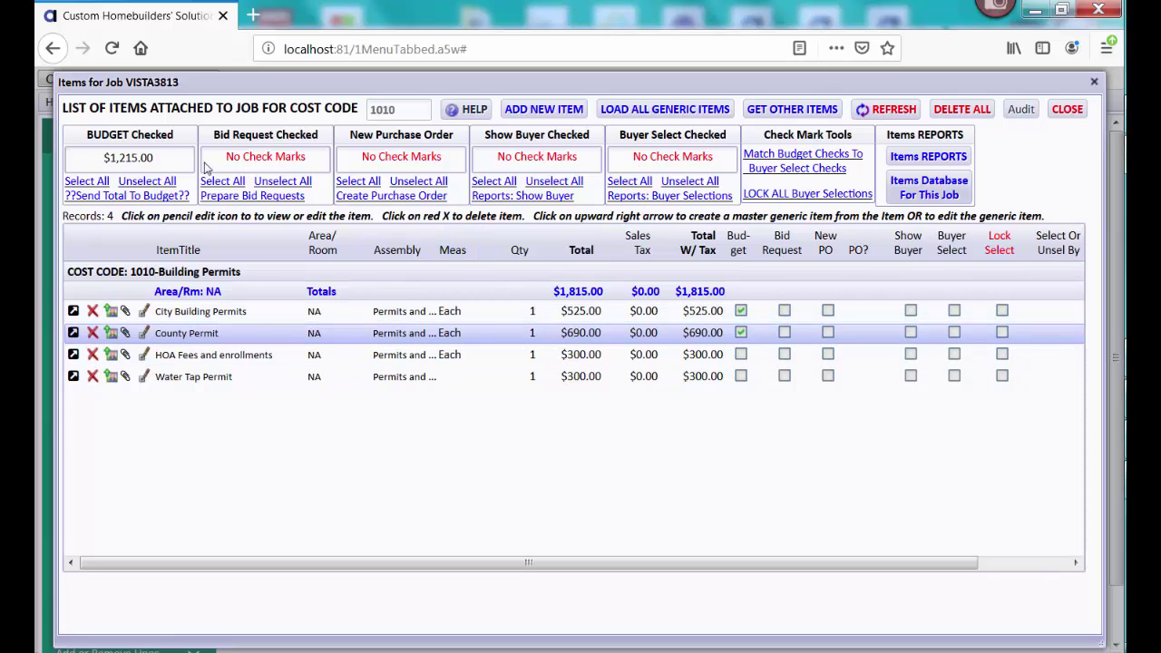
click(1078, 111)
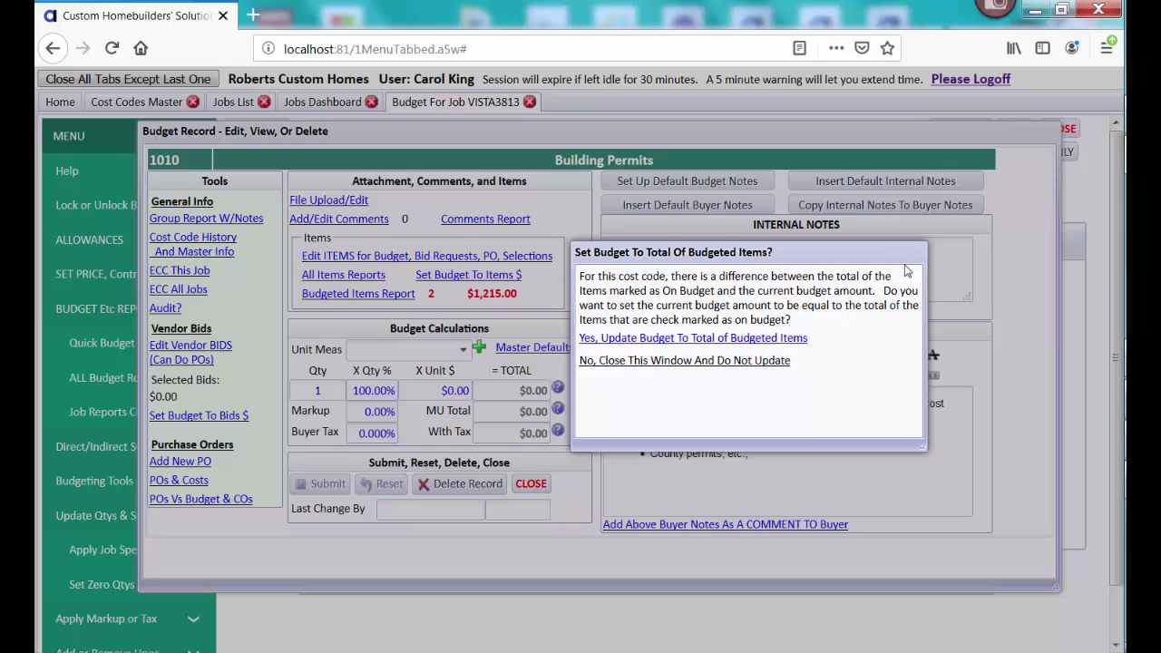
Decline the offered budget update for Building Permits, then examine its Budgeted Items Report and close it.
click(758, 362)
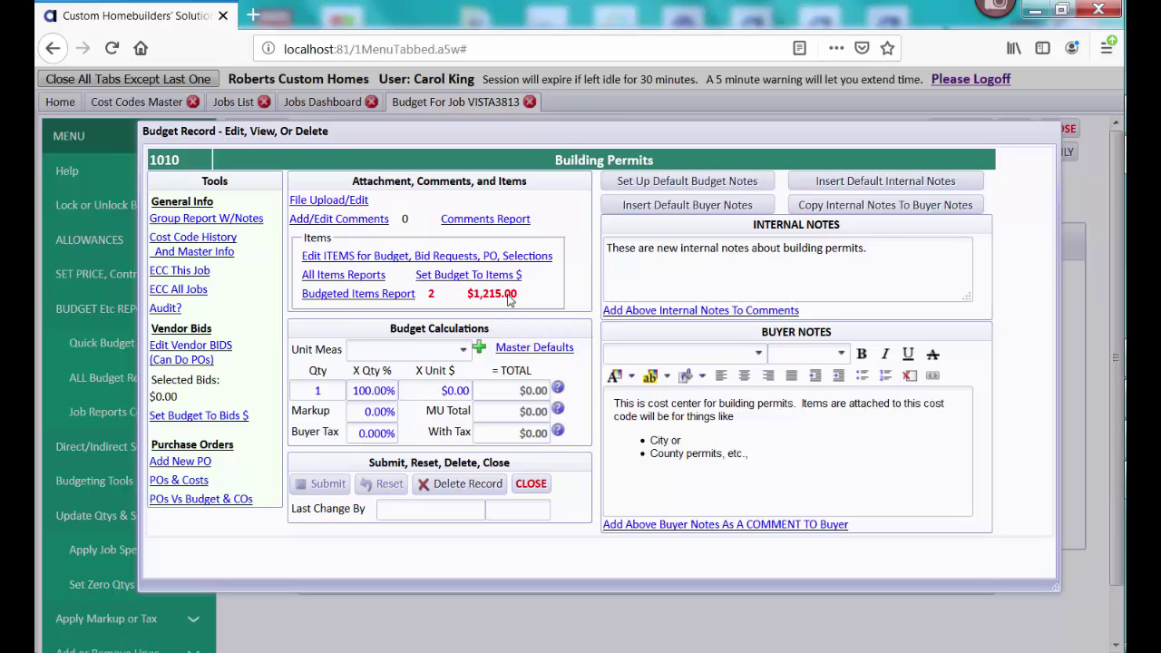
click(402, 300)
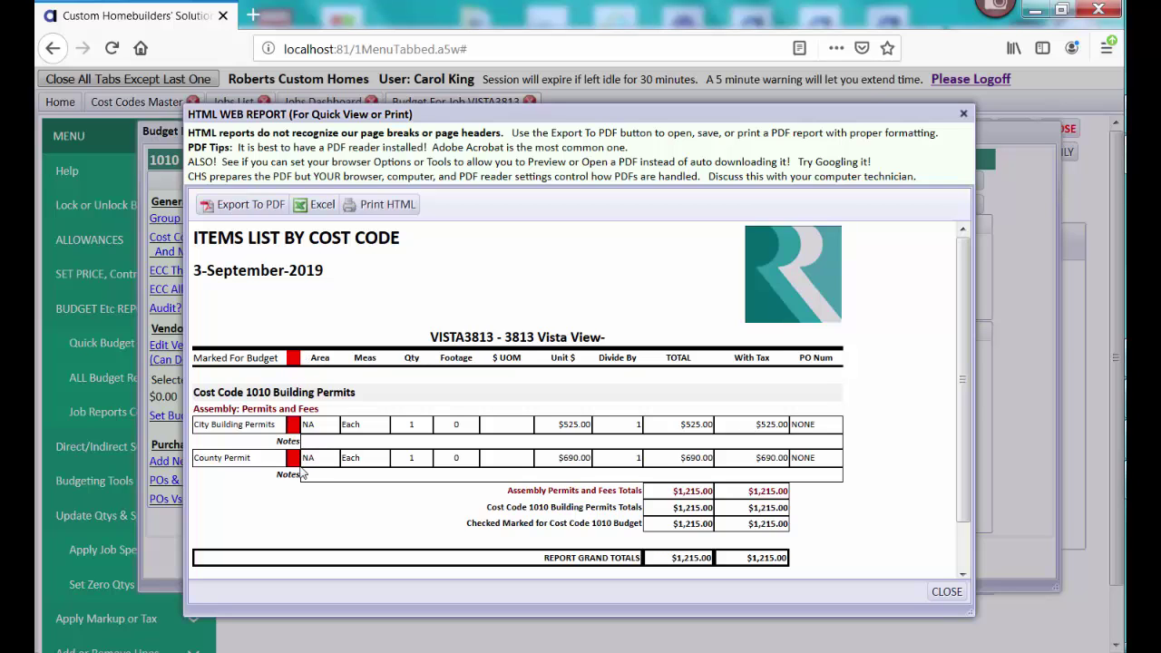
click(946, 592)
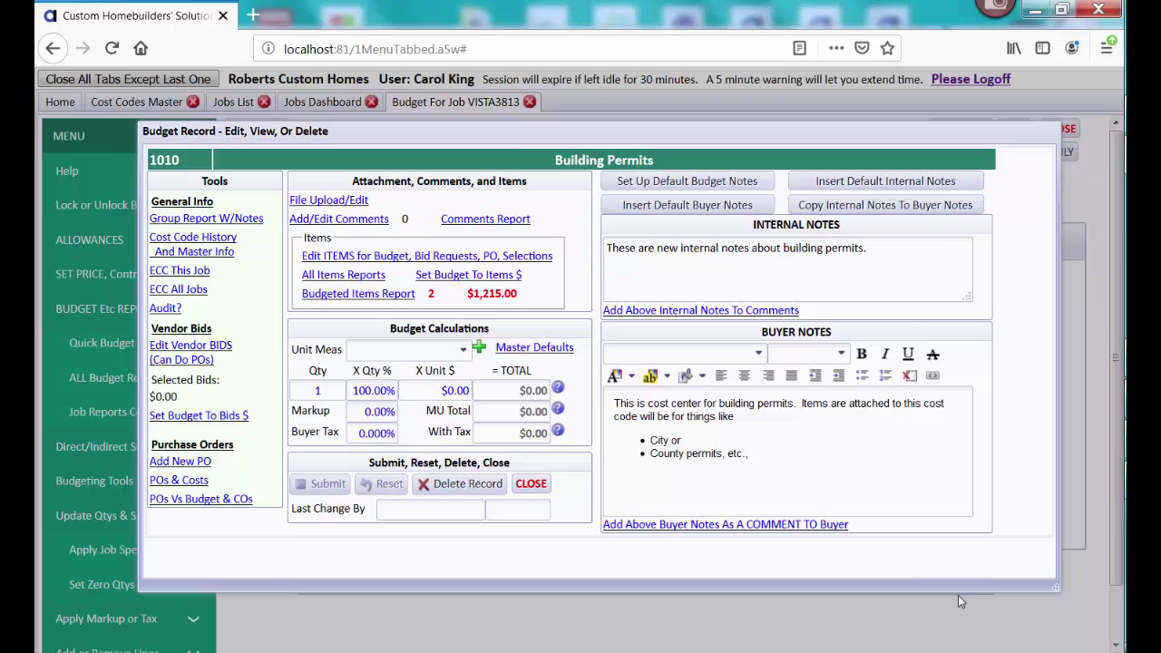
Set the Building Permits budget to its budgeted items total from within the budget record, and close the record.
click(481, 276)
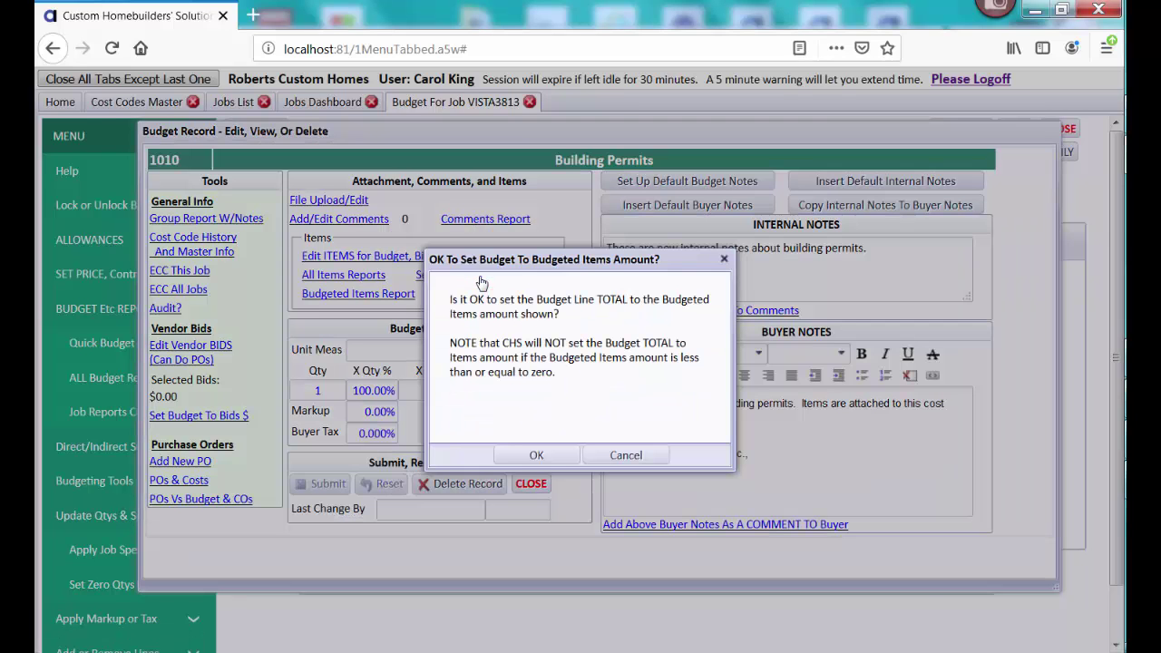
click(521, 458)
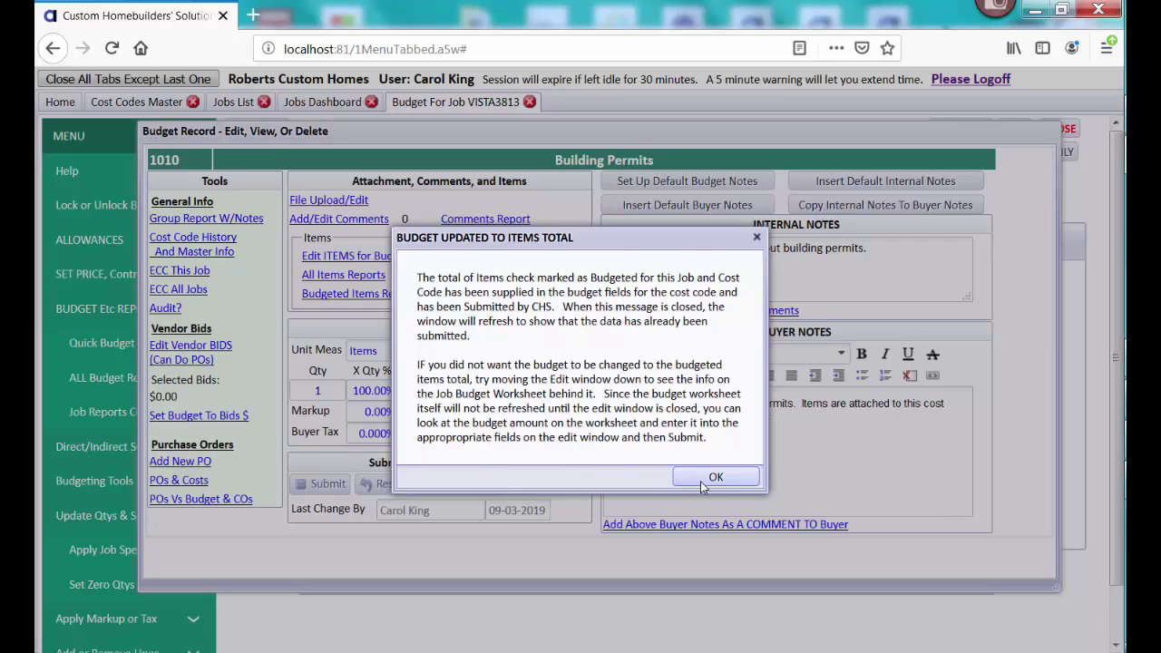
click(703, 483)
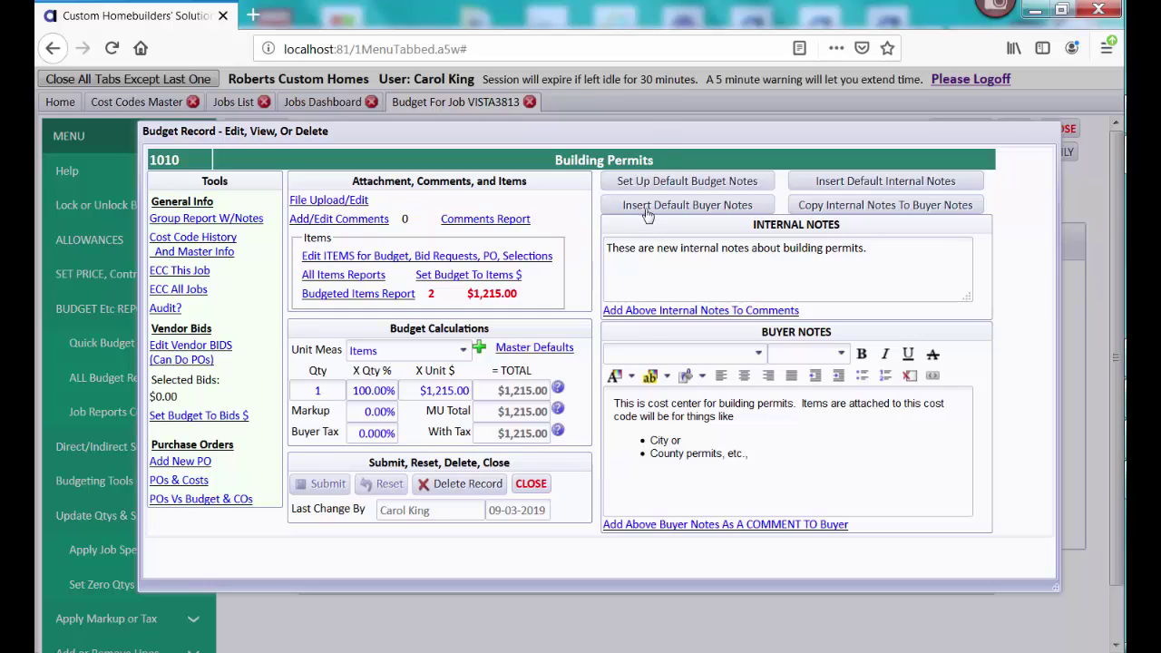
mouse_move(651, 130)
mouse_down()
mouse_move(654, 390)
mouse_move(654, 147)
mouse_up()
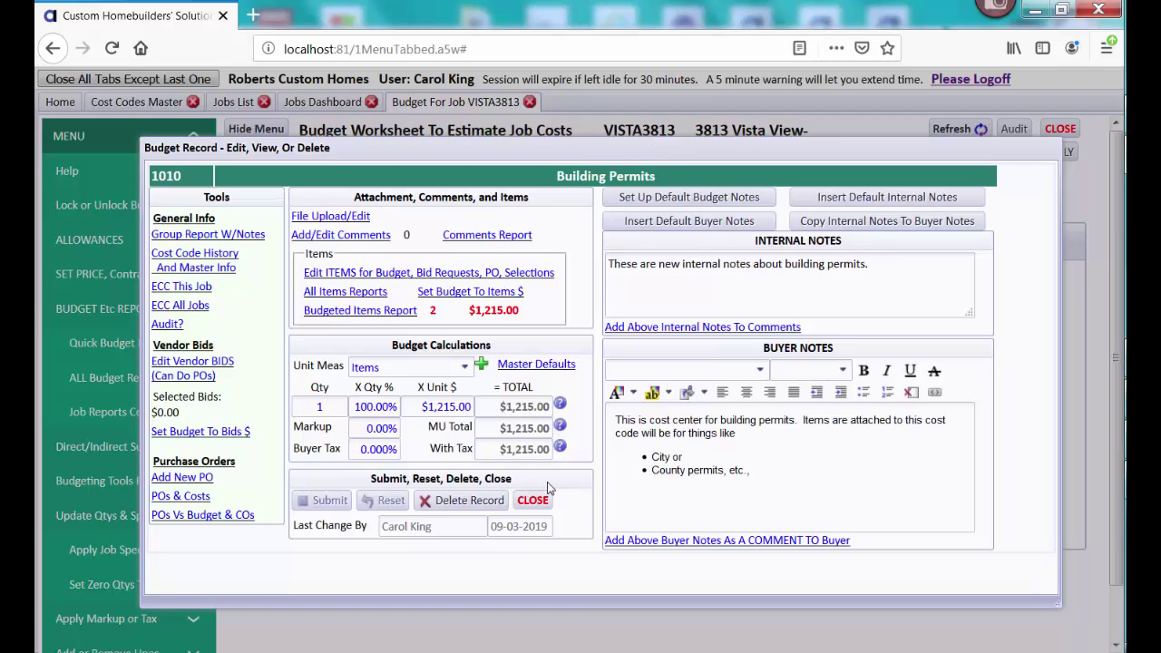
click(532, 501)
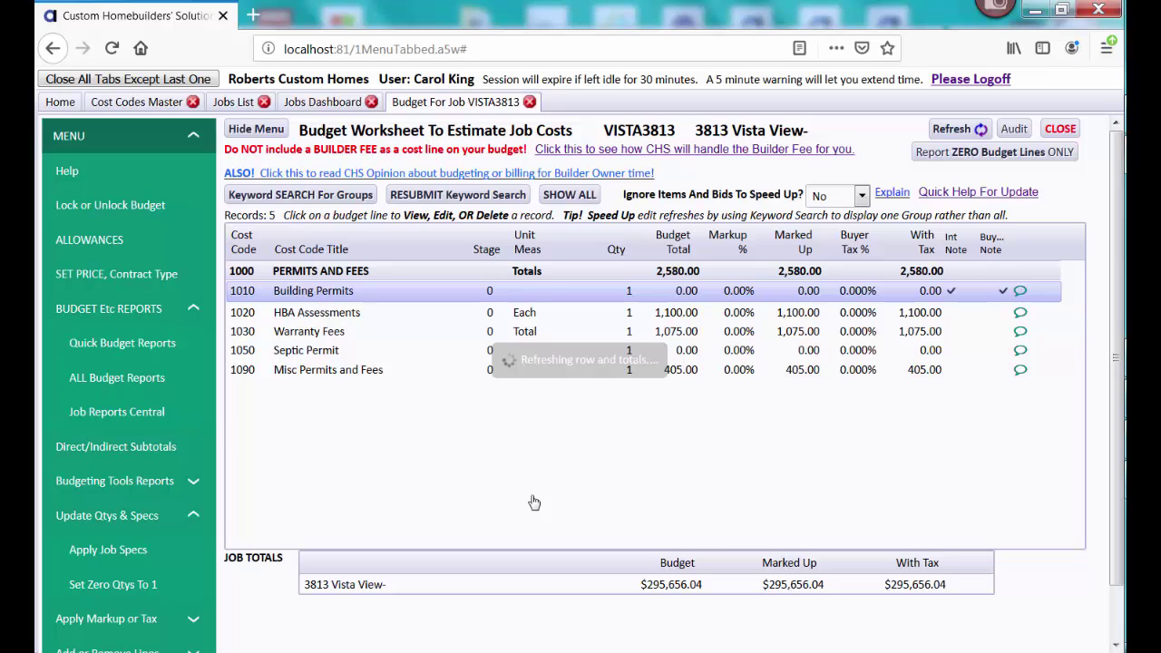